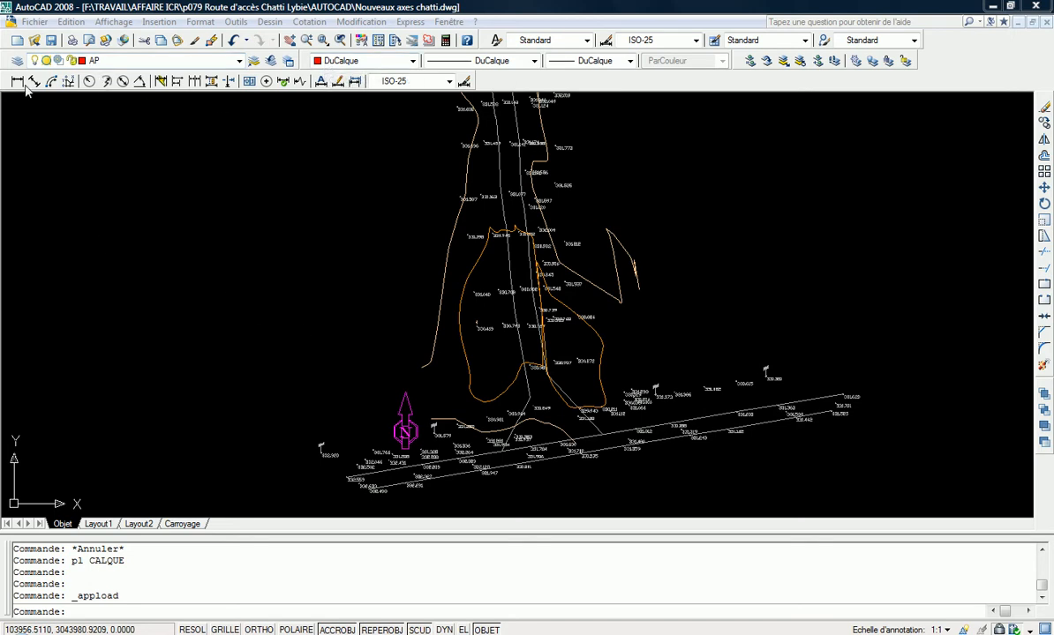
Examine the whole surveyed route, from the southern road junction to its northern end and back to the junction
{"action": "key", "text": "ctrl+z"}
{"action": "key", "text": "ctrl+z"}
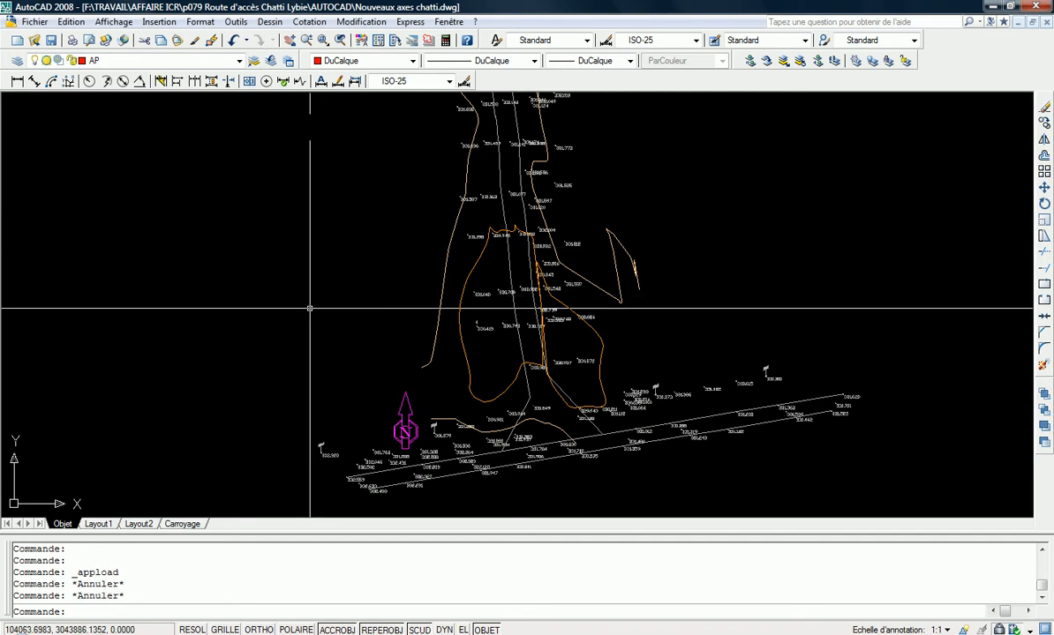
{"action": "scroll", "coordinate": [555, 338], "scroll_direction": "up", "scroll_amount": 4}
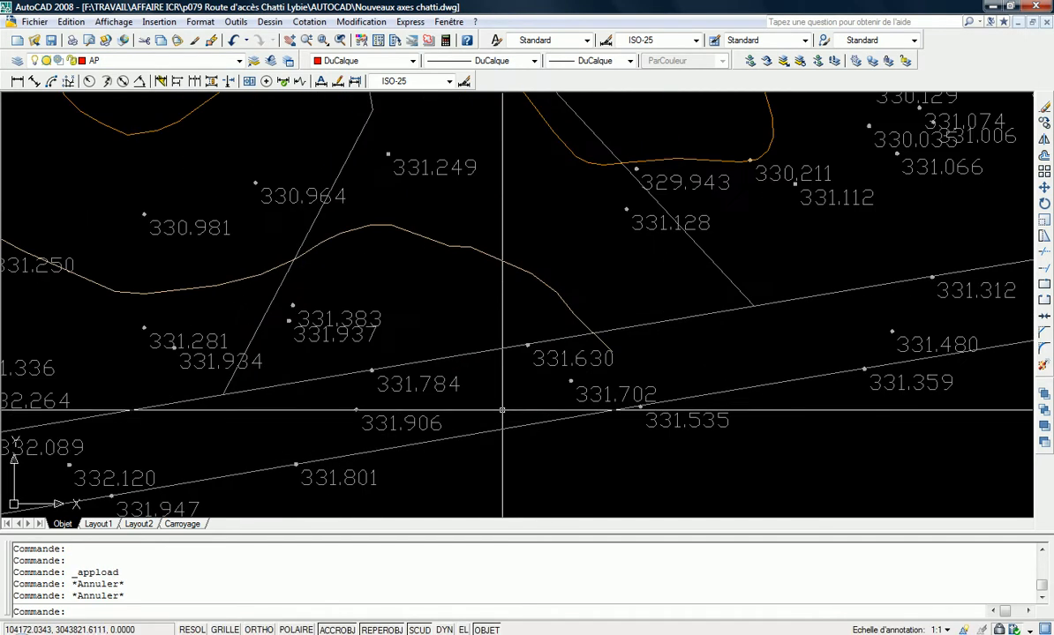
{"action": "mouse_move", "coordinate": [617, 370]}
{"action": "middle_mouse_down", "text": "shift"}
{"action": "mouse_move", "coordinate": [690, 381]}
{"action": "mouse_move", "coordinate": [828, 430]}
{"action": "mouse_move", "coordinate": [509, 424]}
{"action": "mouse_move", "coordinate": [353, 385]}
{"action": "mouse_move", "coordinate": [482, 231]}
{"action": "mouse_move", "coordinate": [499, 435]}
{"action": "mouse_move", "coordinate": [435, 494]}
{"action": "mouse_move", "coordinate": [508, 431]}
{"action": "mouse_move", "coordinate": [503, 441]}
{"action": "middle_mouse_up", "text": "shift"}
{"action": "middle_click_drag", "start_coordinate": [480, 235], "coordinate": [495, 435]}
{"action": "scroll", "coordinate": [485, 270], "scroll_direction": "down", "scroll_amount": 10}
{"action": "middle_click_drag", "start_coordinate": [484, 270], "coordinate": [513, 485]}
{"action": "middle_click_drag", "start_coordinate": [460, 189], "coordinate": [541, 545]}
{"action": "middle_click_drag", "start_coordinate": [516, 291], "coordinate": [358, 545]}
{"action": "middle_click_drag", "start_coordinate": [483, 324], "coordinate": [337, 586]}
{"action": "scroll", "coordinate": [434, 333], "scroll_direction": "down", "scroll_amount": 4}
{"action": "middle_click_drag", "start_coordinate": [434, 330], "coordinate": [451, 150]}
{"action": "scroll", "coordinate": [459, 272], "scroll_direction": "down", "scroll_amount": 2}
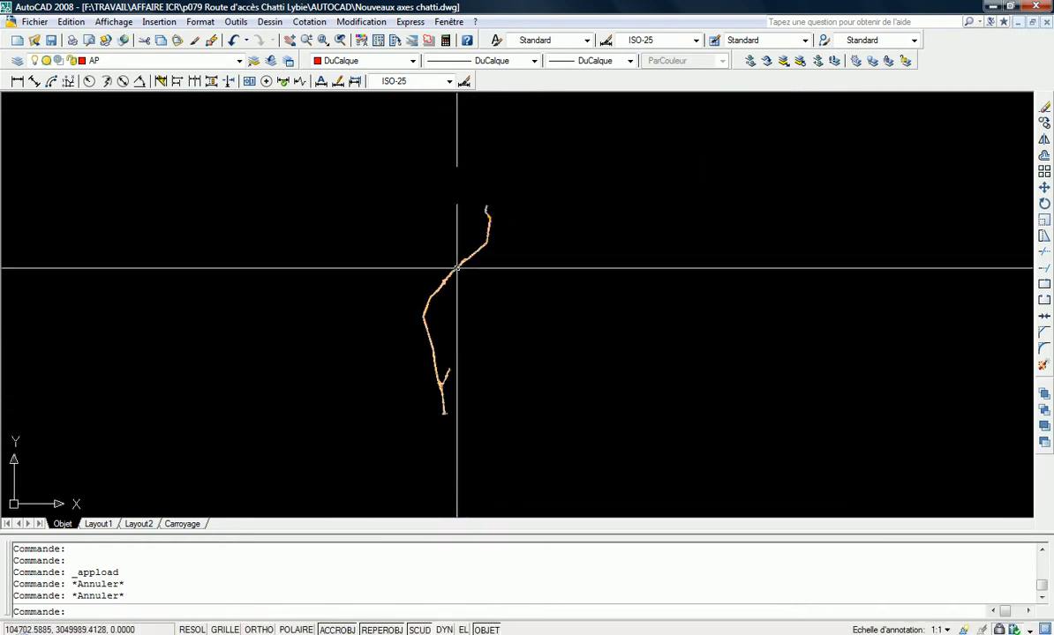
{"action": "middle_click_drag", "start_coordinate": [454, 214], "coordinate": [448, 222]}
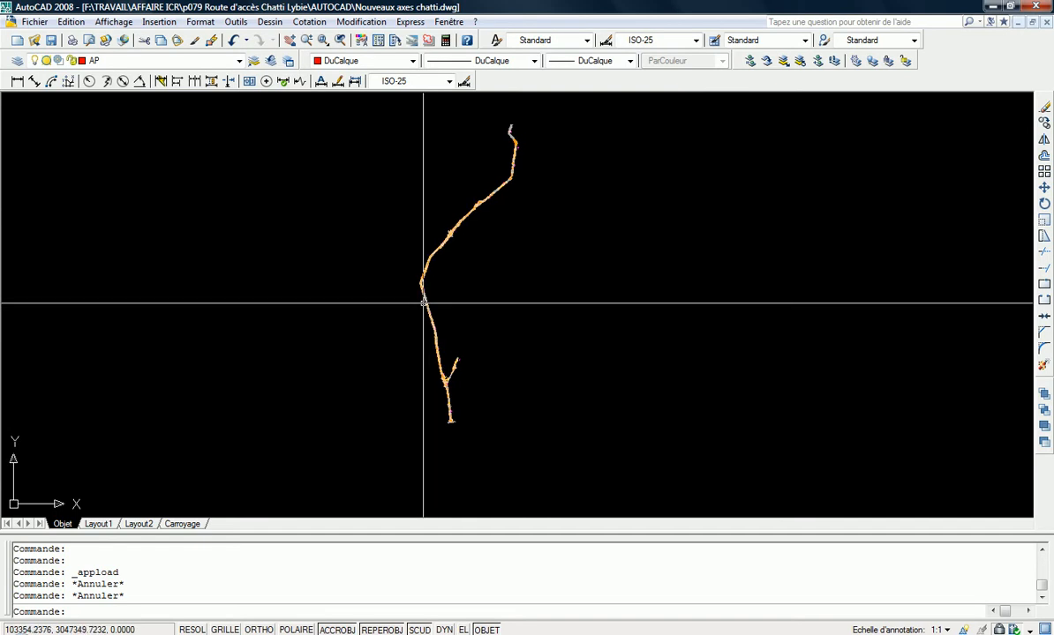
{"action": "scroll", "coordinate": [422, 433], "scroll_direction": "up", "scroll_amount": 10}
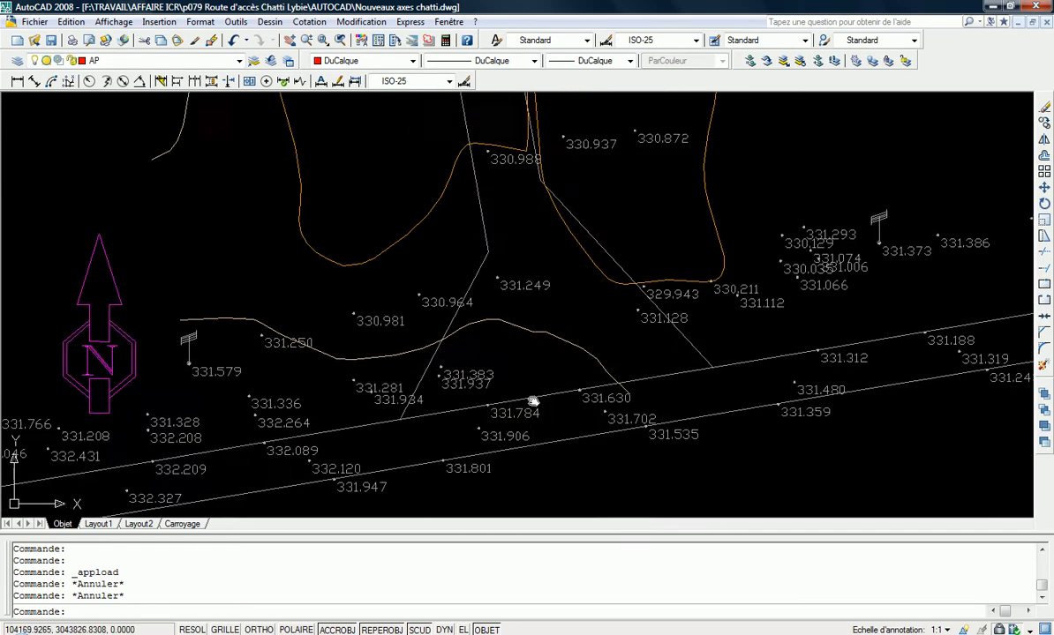
{"action": "middle_click_drag", "start_coordinate": [562, 386], "coordinate": [511, 415]}
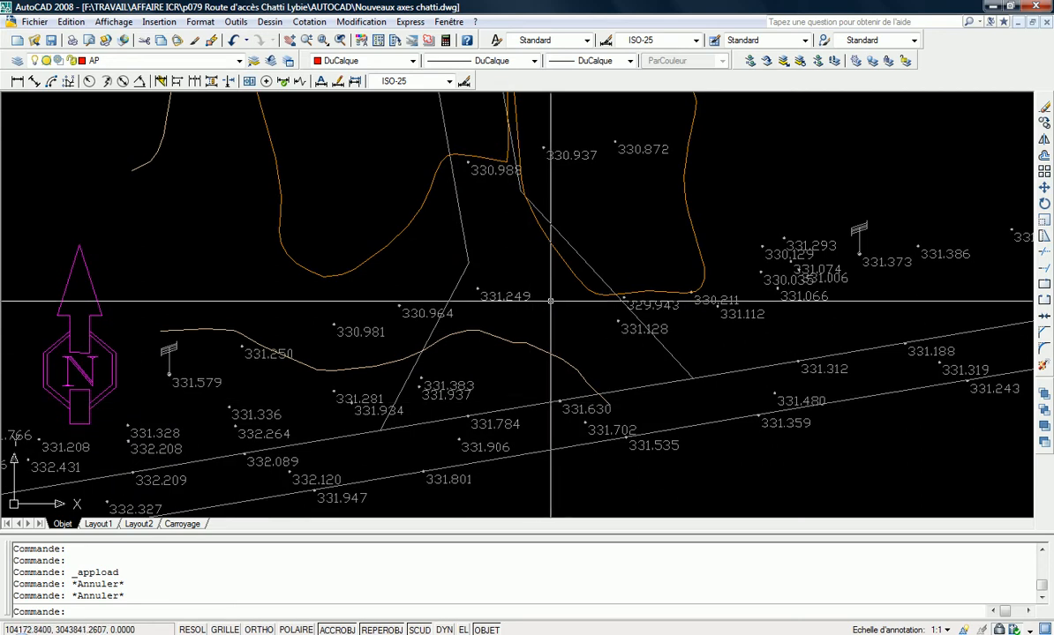
With object snap off, draw a straight axis line from the main road near spot height 331.630 northwards into the track
{"action": "left_click", "coordinate": [268, 22]}
{"action": "left_click", "coordinate": [283, 59]}
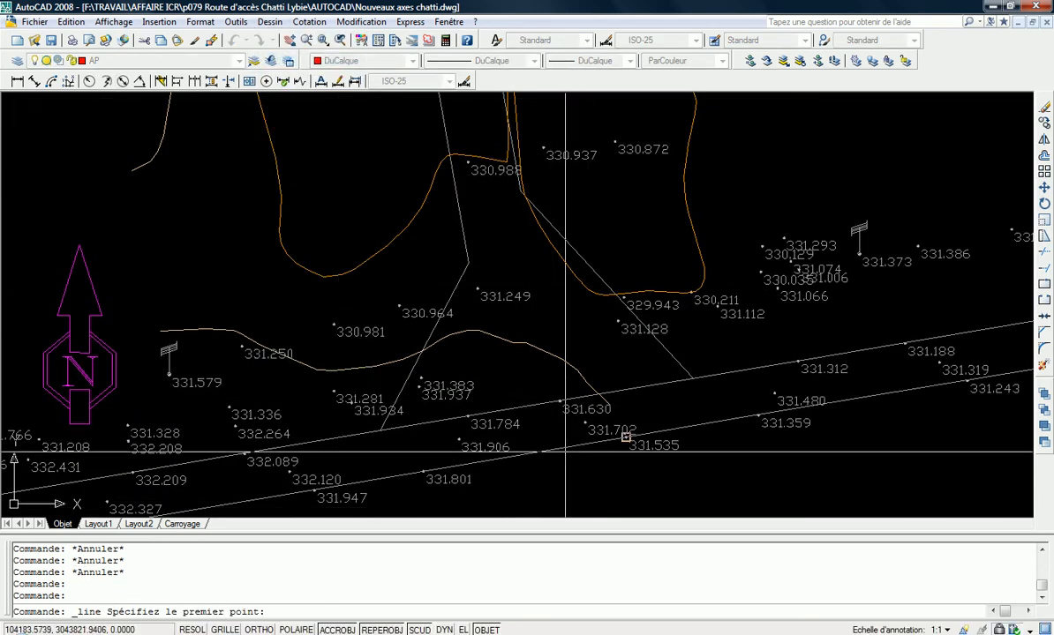
{"action": "scroll", "coordinate": [617, 439], "scroll_direction": "up", "scroll_amount": 8}
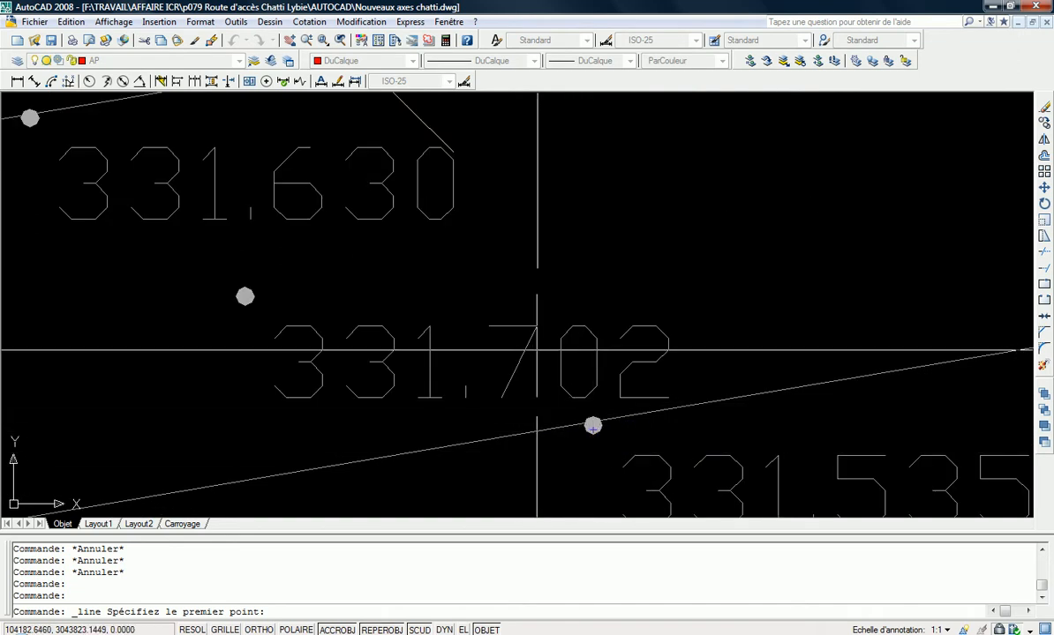
{"action": "scroll", "coordinate": [541, 349], "scroll_direction": "down", "scroll_amount": 5}
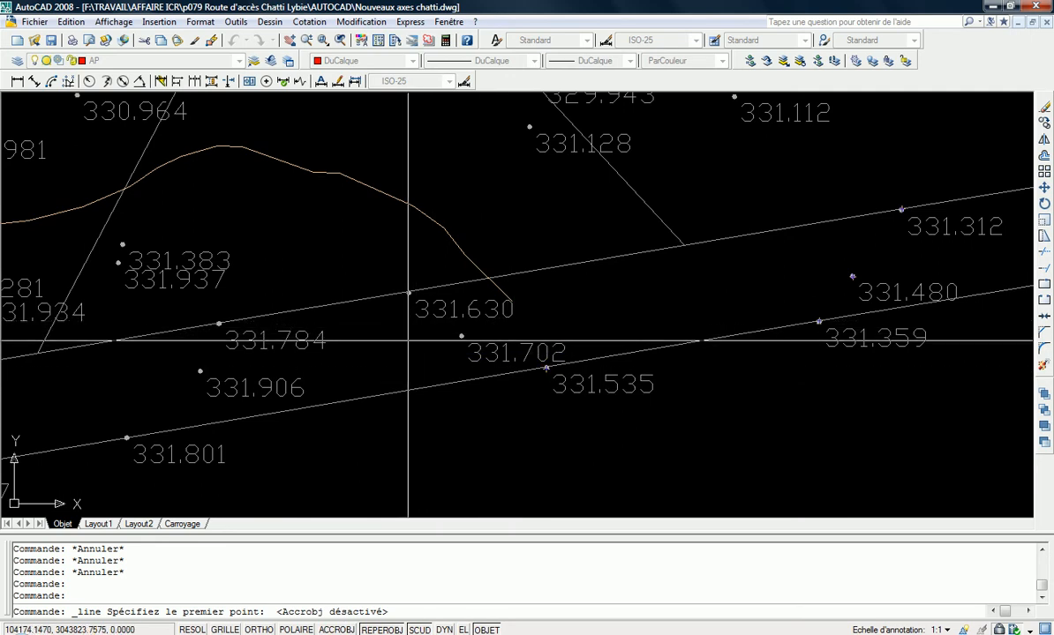
{"action": "left_click", "coordinate": [410, 300]}
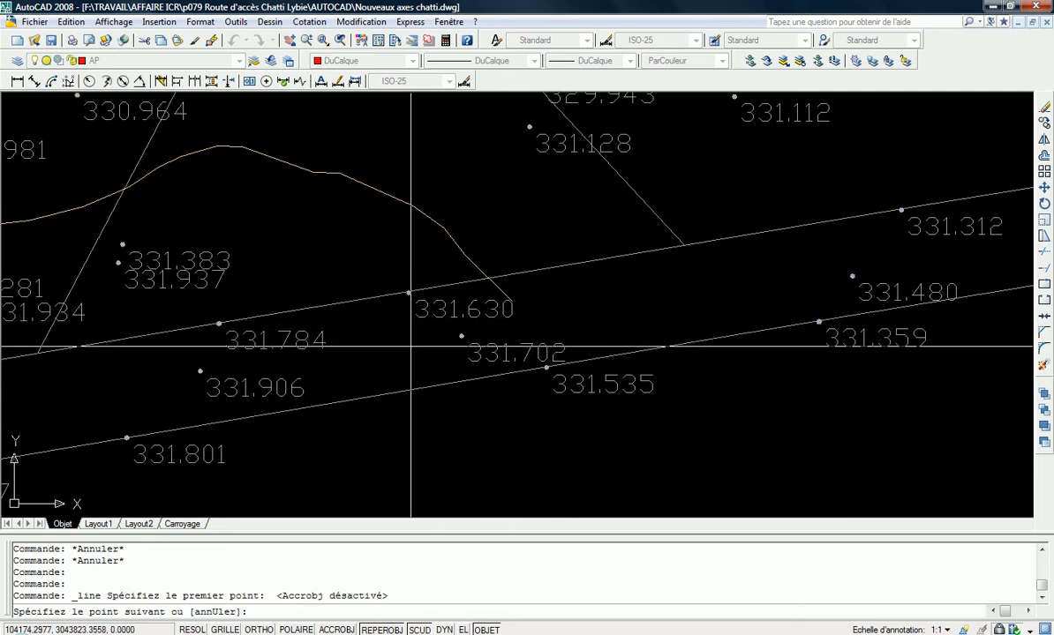
{"action": "scroll", "coordinate": [374, 237], "scroll_direction": "down", "scroll_amount": 5}
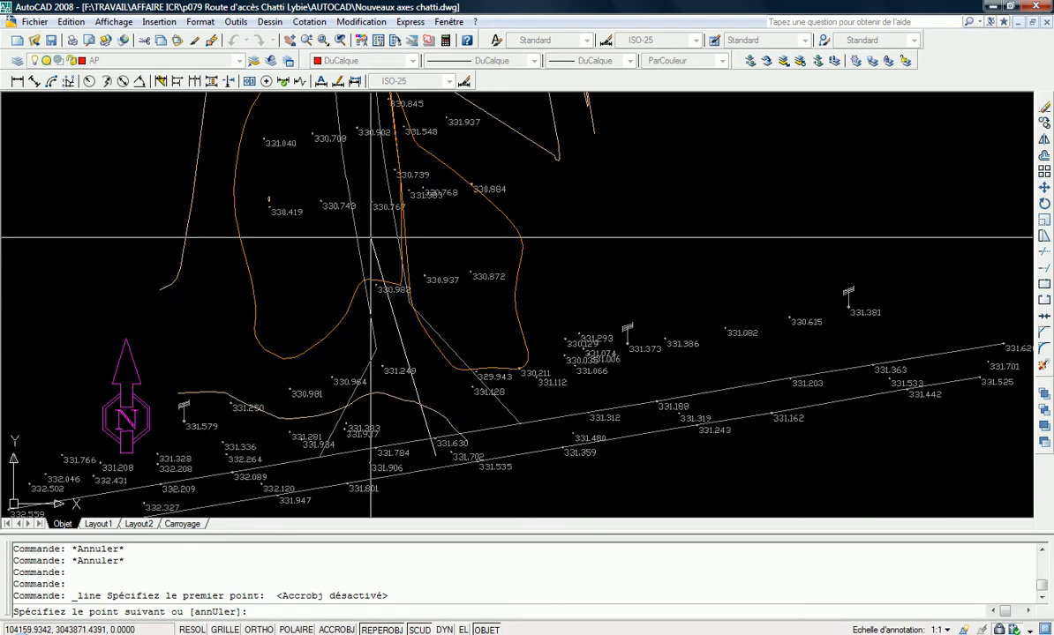
{"action": "key", "text": "Escape"}
Draw a second axis line between the track edges, from level with spot height 331.906 north to just past 332.887
{"action": "scroll", "coordinate": [388, 295], "scroll_direction": "down", "scroll_amount": 8}
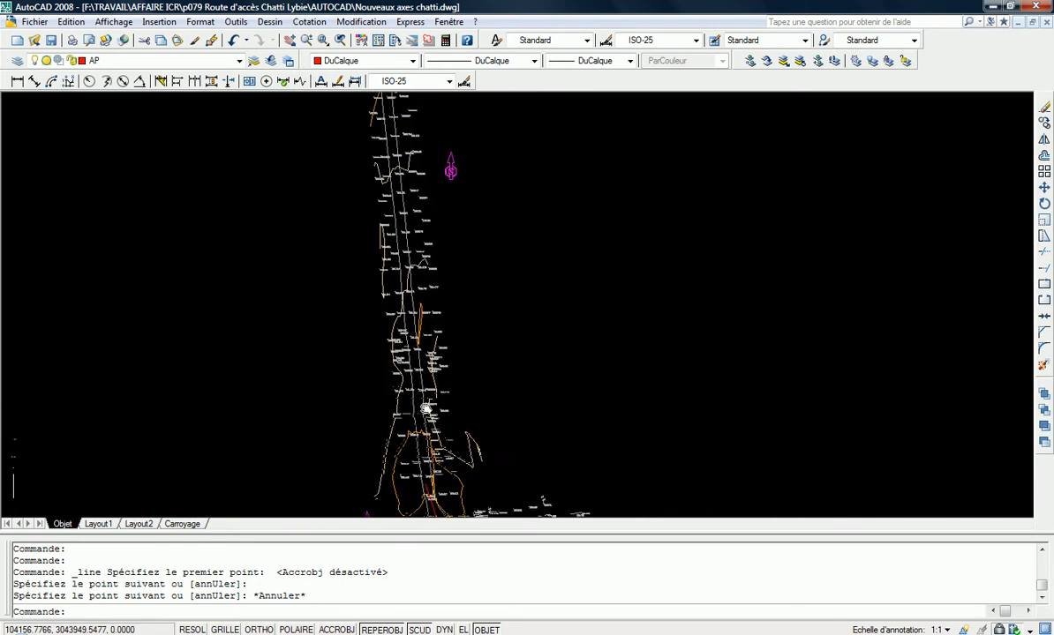
{"action": "scroll", "coordinate": [430, 386], "scroll_direction": "up", "scroll_amount": 10}
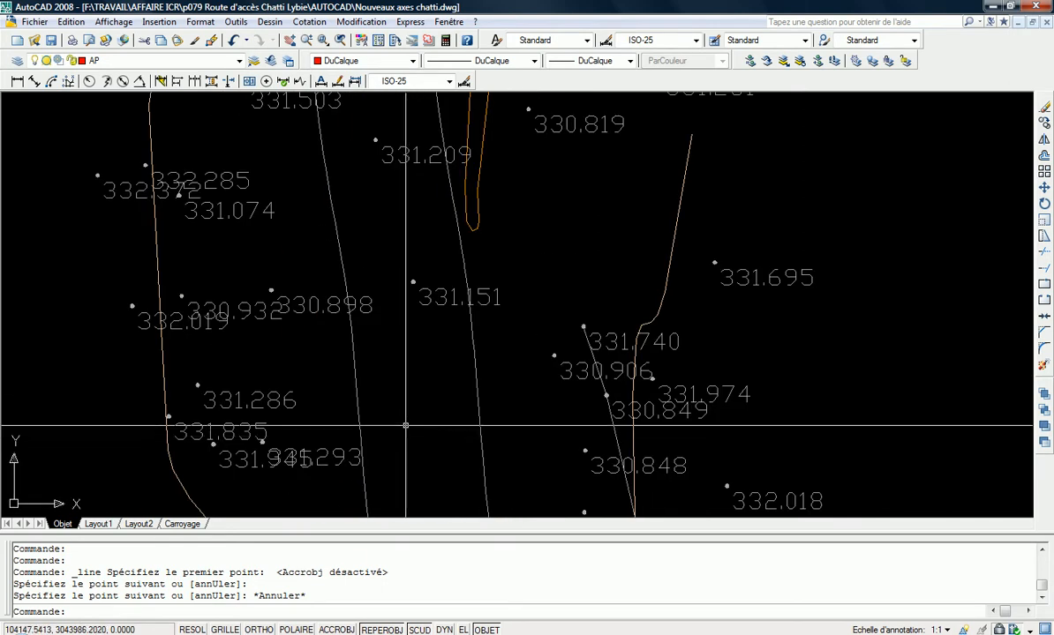
{"action": "scroll", "coordinate": [405, 433], "scroll_direction": "down", "scroll_amount": 10}
{"action": "scroll", "coordinate": [448, 277], "scroll_direction": "up", "scroll_amount": 6}
{"action": "scroll", "coordinate": [452, 276], "scroll_direction": "up", "scroll_amount": 6}
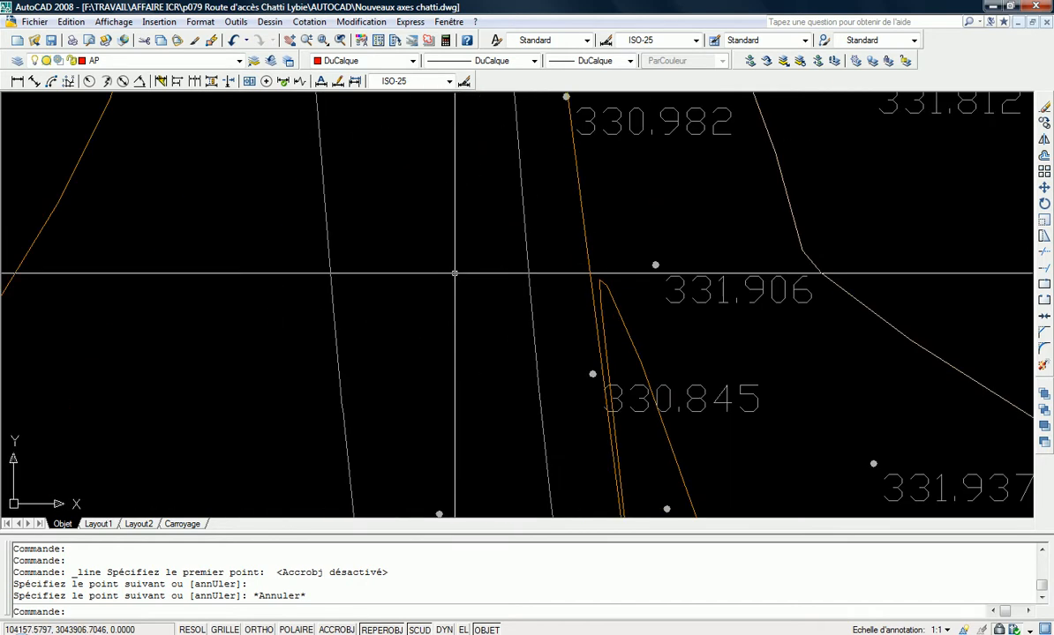
{"action": "type", "text": "l"}
{"action": "key", "text": "Return"}
{"action": "left_click", "coordinate": [437, 273]}
{"action": "scroll", "coordinate": [418, 211], "scroll_direction": "down", "scroll_amount": 10}
{"action": "middle_click_drag", "start_coordinate": [418, 214], "coordinate": [433, 371]}
{"action": "scroll", "coordinate": [429, 209], "scroll_direction": "up", "scroll_amount": 5}
{"action": "scroll", "coordinate": [430, 216], "scroll_direction": "up", "scroll_amount": 2}
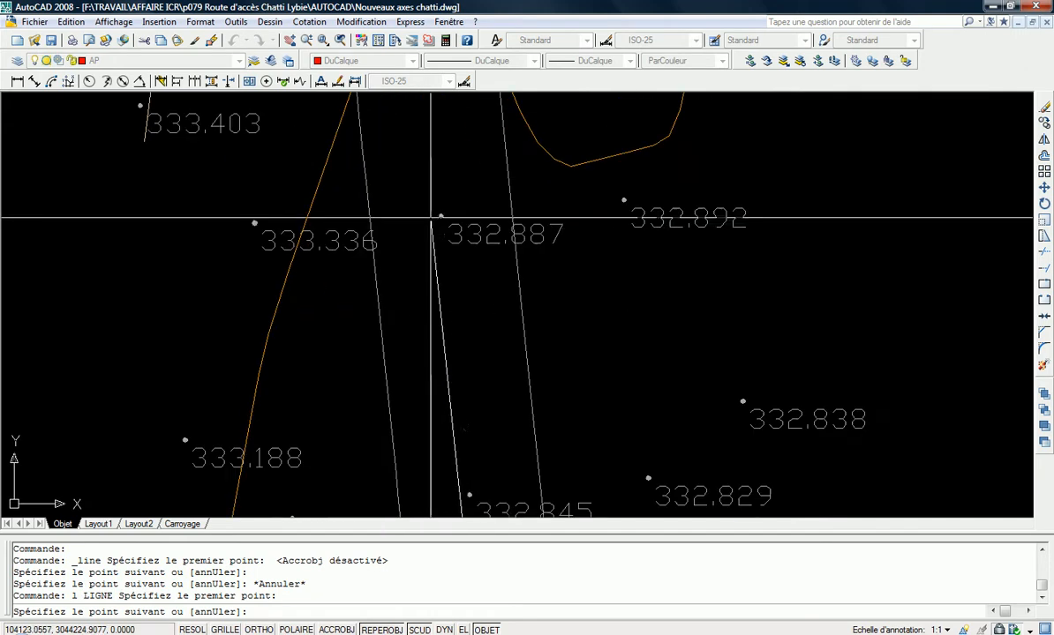
{"action": "left_click", "coordinate": [435, 159]}
{"action": "key", "text": "Escape"}
Inspect how the second axis line runs between the track edges and where the track continues north
{"action": "scroll", "coordinate": [390, 215], "scroll_direction": "down", "scroll_amount": 6}
{"action": "mouse_move", "coordinate": [392, 308]}
{"action": "middle_mouse_down"}
{"action": "mouse_move", "coordinate": [381, 55]}
{"action": "mouse_move", "coordinate": [402, 80]}
{"action": "middle_mouse_up"}
{"action": "middle_click_drag", "start_coordinate": [415, 358], "coordinate": [389, 139]}
{"action": "middle_click_drag", "start_coordinate": [407, 310], "coordinate": [403, 236]}
{"action": "middle_click_drag", "start_coordinate": [426, 442], "coordinate": [404, 240]}
{"action": "scroll", "coordinate": [404, 386], "scroll_direction": "down", "scroll_amount": 5}
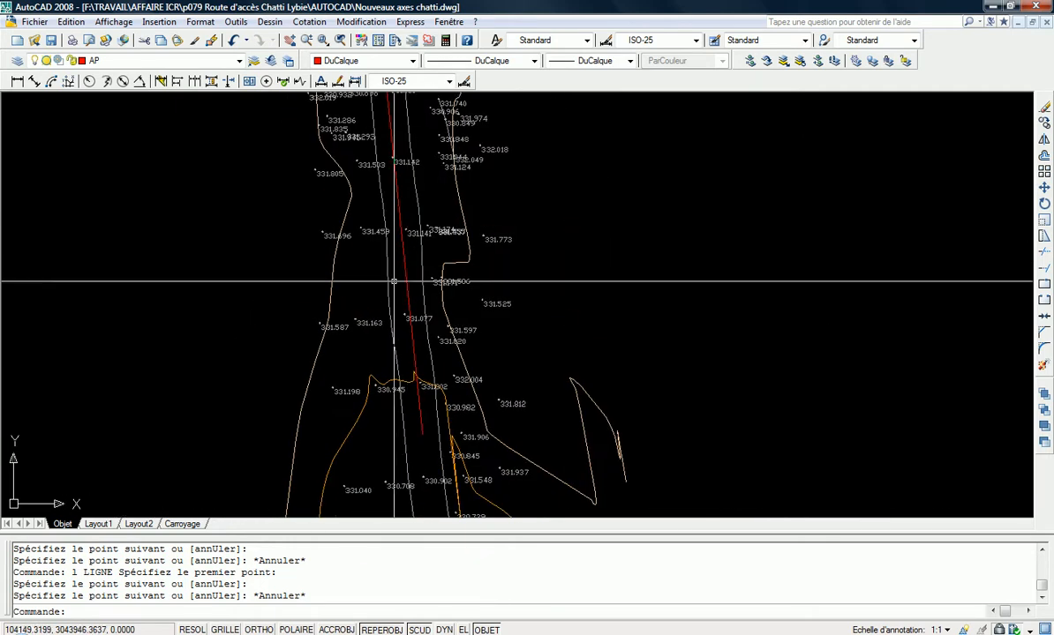
{"action": "middle_click_drag", "start_coordinate": [418, 333], "coordinate": [412, 436]}
{"action": "middle_click_drag", "start_coordinate": [404, 287], "coordinate": [426, 385]}
{"action": "key", "text": "Escape"}
{"action": "key", "text": "Escape"}
{"action": "scroll", "coordinate": [420, 350], "scroll_direction": "down", "scroll_amount": 2}
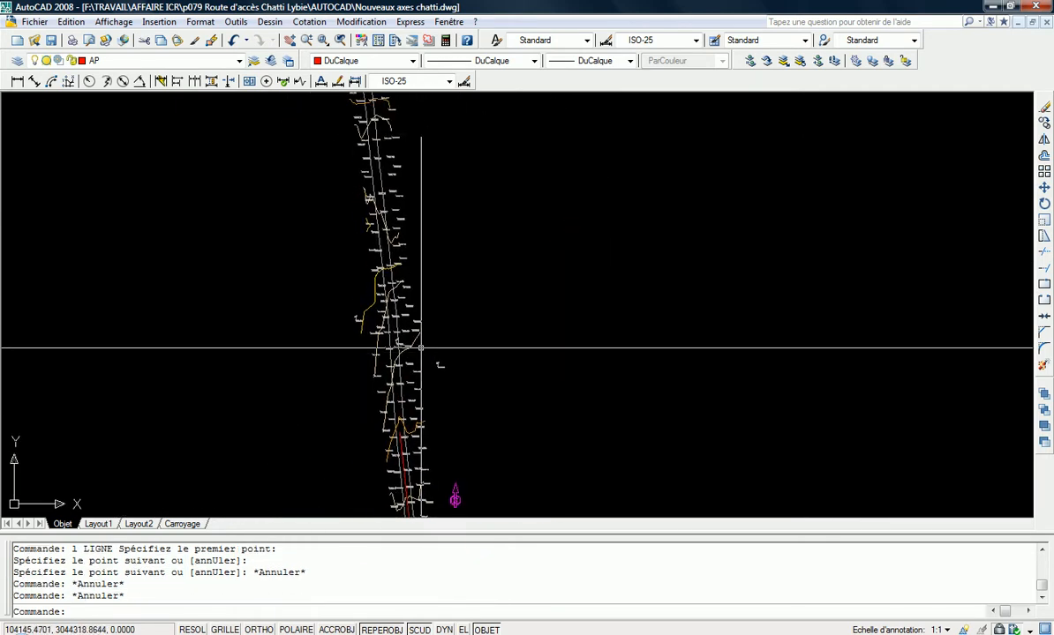
{"action": "middle_click_drag", "start_coordinate": [418, 346], "coordinate": [429, 359]}
Draw a long temporary line across the track, north of the second axis line's end
{"action": "type", "text": "l"}
{"action": "key", "text": "Return"}
{"action": "left_click", "coordinate": [482, 178]}
{"action": "left_click", "coordinate": [226, 233]}
{"action": "key", "text": "Escape"}
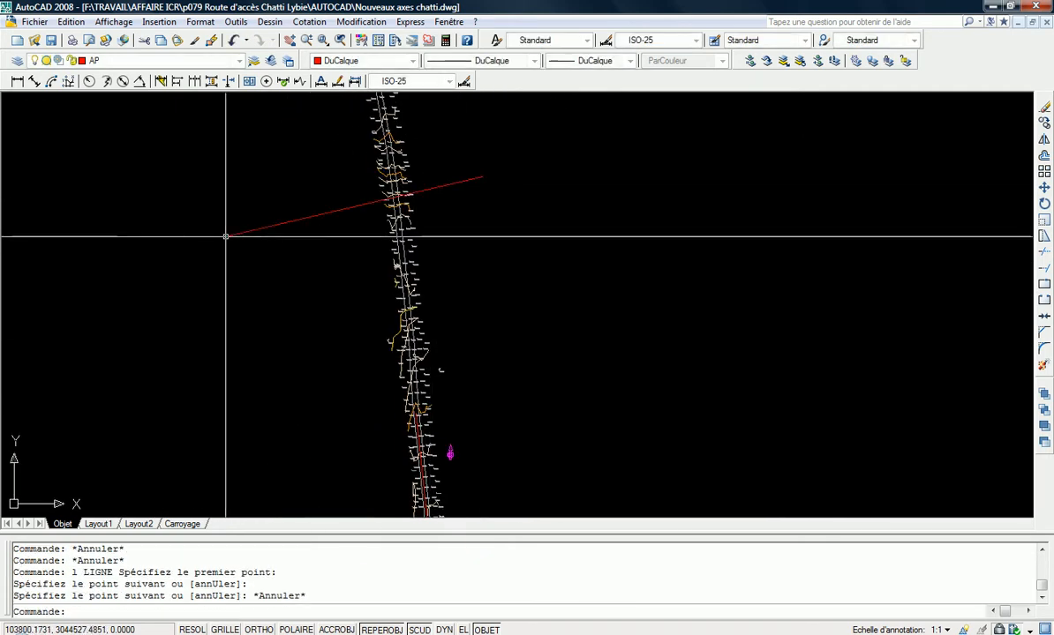
Extend the second axis line northwards to the temporary crossing line
{"action": "type", "text": "pr"}
{"action": "key", "text": "Return"}
{"action": "left_click", "coordinate": [270, 193]}
{"action": "left_click", "coordinate": [242, 238]}
{"action": "key", "text": "Return"}
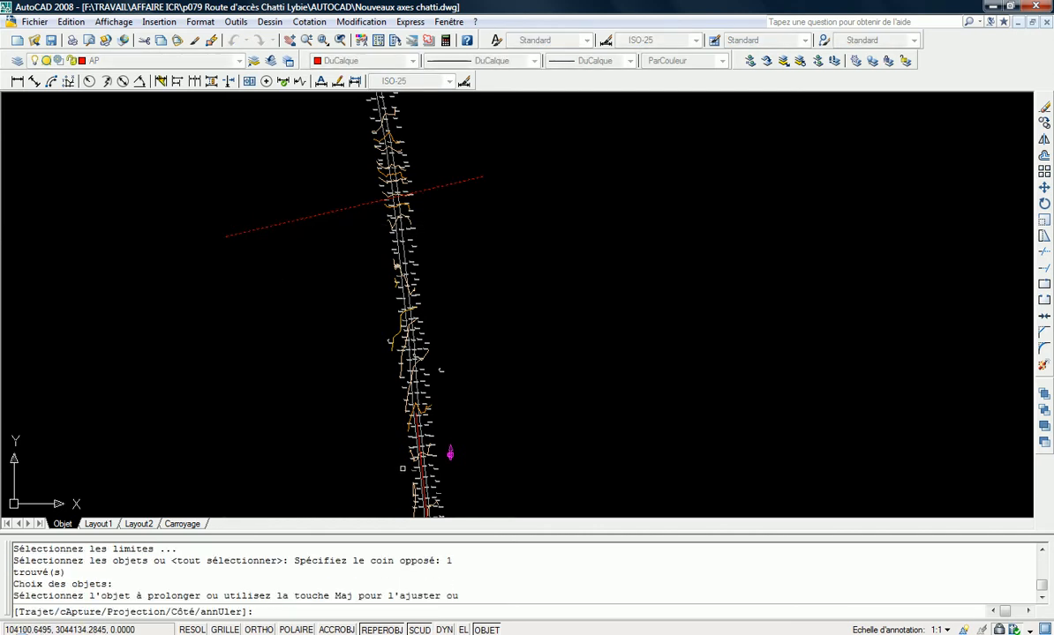
{"action": "left_click", "coordinate": [411, 451]}
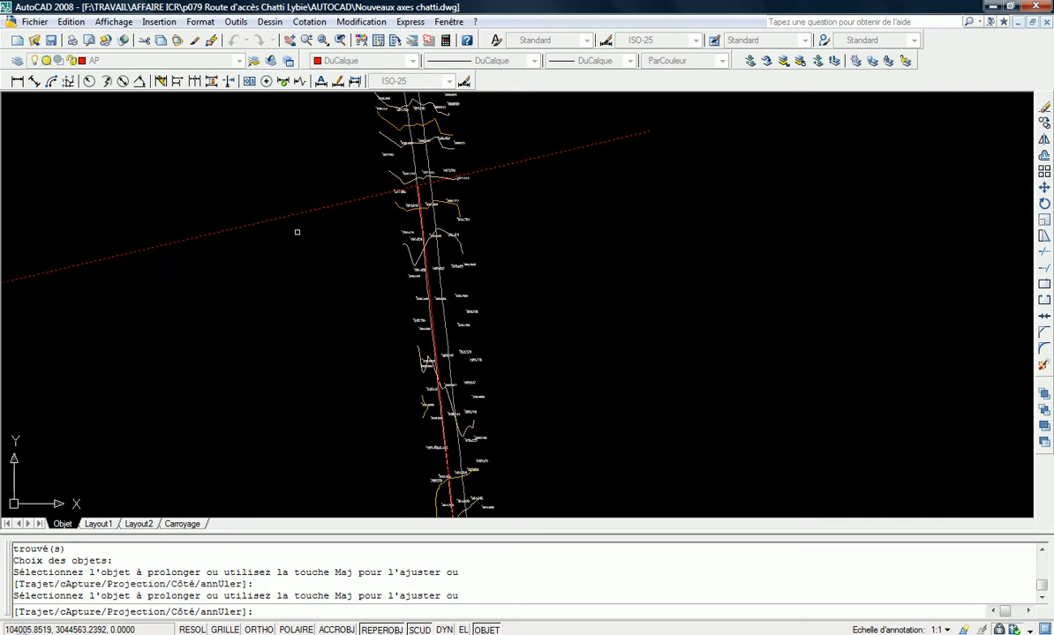
{"action": "key", "text": "Escape"}
Erase the temporary line crossing the track
{"action": "left_click", "coordinate": [299, 255]}
{"action": "left_click", "coordinate": [228, 188]}
{"action": "key", "text": "Delete"}
Check the red axis line's alignment against the track edges, following it northwards from the junction
{"action": "scroll", "coordinate": [246, 247], "scroll_direction": "down", "scroll_amount": 2}
{"action": "scroll", "coordinate": [378, 369], "scroll_direction": "up", "scroll_amount": 2}
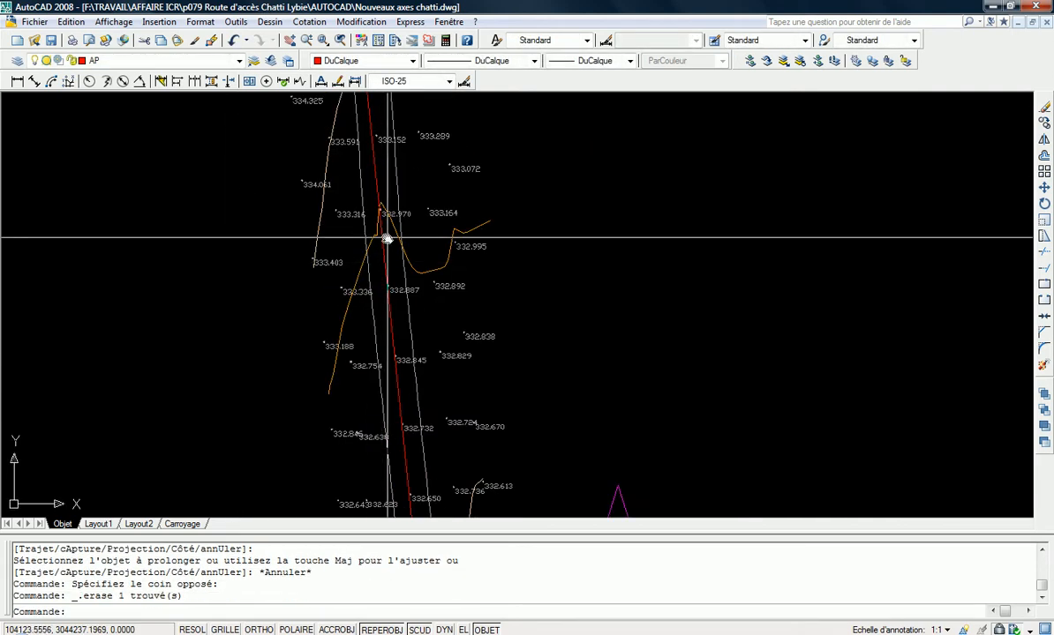
{"action": "scroll", "coordinate": [376, 254], "scroll_direction": "up", "scroll_amount": 2}
{"action": "scroll", "coordinate": [370, 257], "scroll_direction": "down", "scroll_amount": 6}
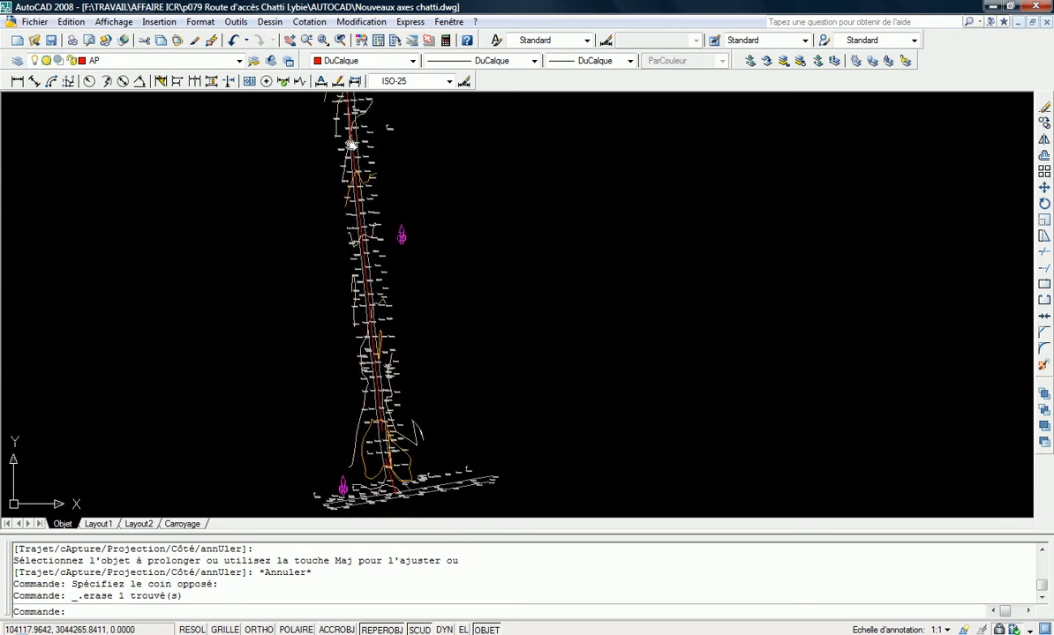
{"action": "scroll", "coordinate": [348, 150], "scroll_direction": "up", "scroll_amount": 3}
{"action": "middle_click_drag", "start_coordinate": [348, 138], "coordinate": [341, 479]}
{"action": "scroll", "coordinate": [343, 322], "scroll_direction": "down", "scroll_amount": 1}
{"action": "middle_click_drag", "start_coordinate": [342, 323], "coordinate": [353, 472]}
{"action": "middle_click_drag", "start_coordinate": [357, 364], "coordinate": [359, 459]}
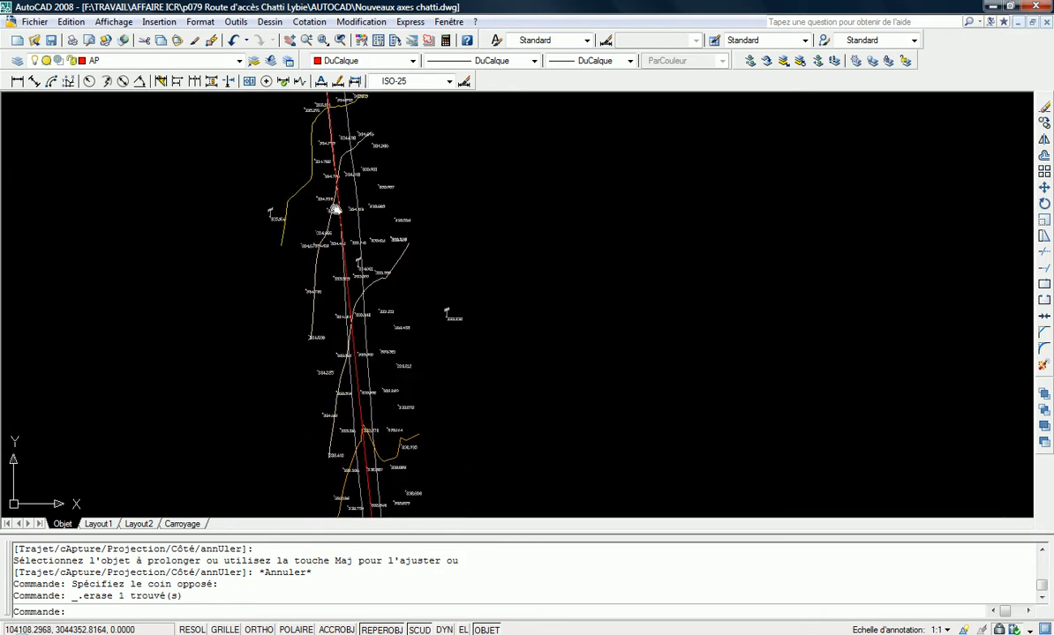
{"action": "scroll", "coordinate": [367, 437], "scroll_direction": "up", "scroll_amount": 3}
{"action": "scroll", "coordinate": [362, 402], "scroll_direction": "up", "scroll_amount": 3}
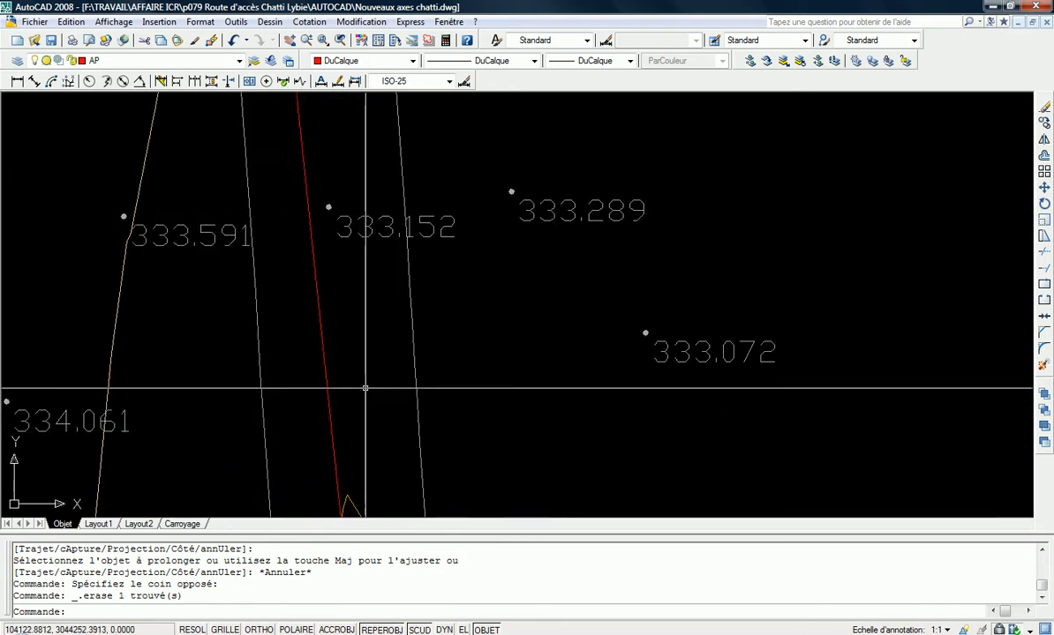
Draw a third axis line between the track edges, from near spot height 333.152 north to just past 335.497
{"action": "type", "text": "l"}
{"action": "key", "text": "Return"}
{"action": "left_click", "coordinate": [345, 377]}
{"action": "scroll", "coordinate": [335, 375], "scroll_direction": "down", "scroll_amount": 8}
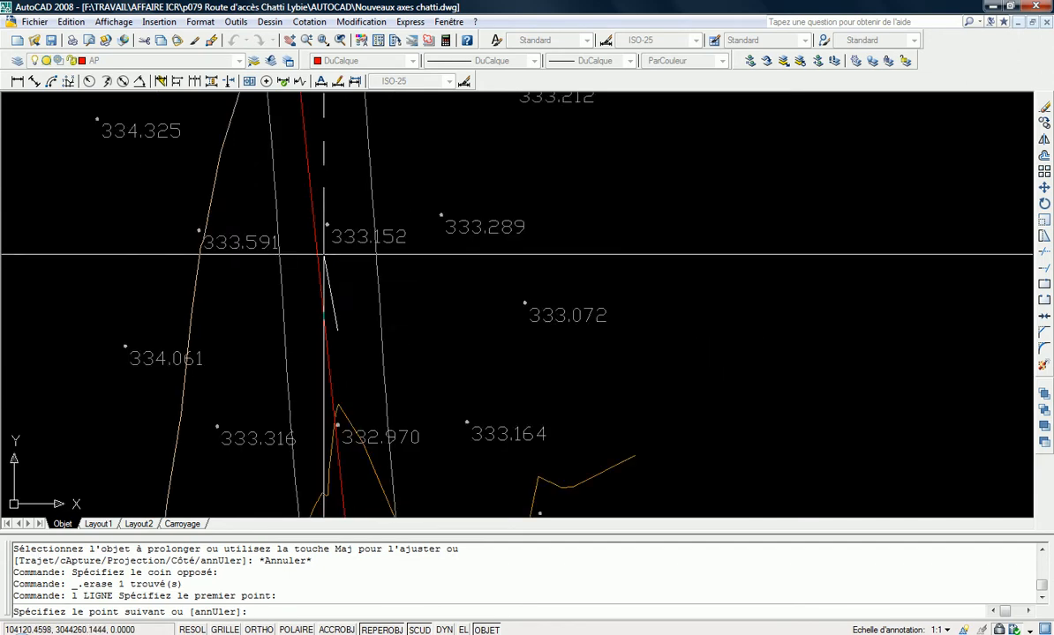
{"action": "scroll", "coordinate": [310, 196], "scroll_direction": "up", "scroll_amount": 5}
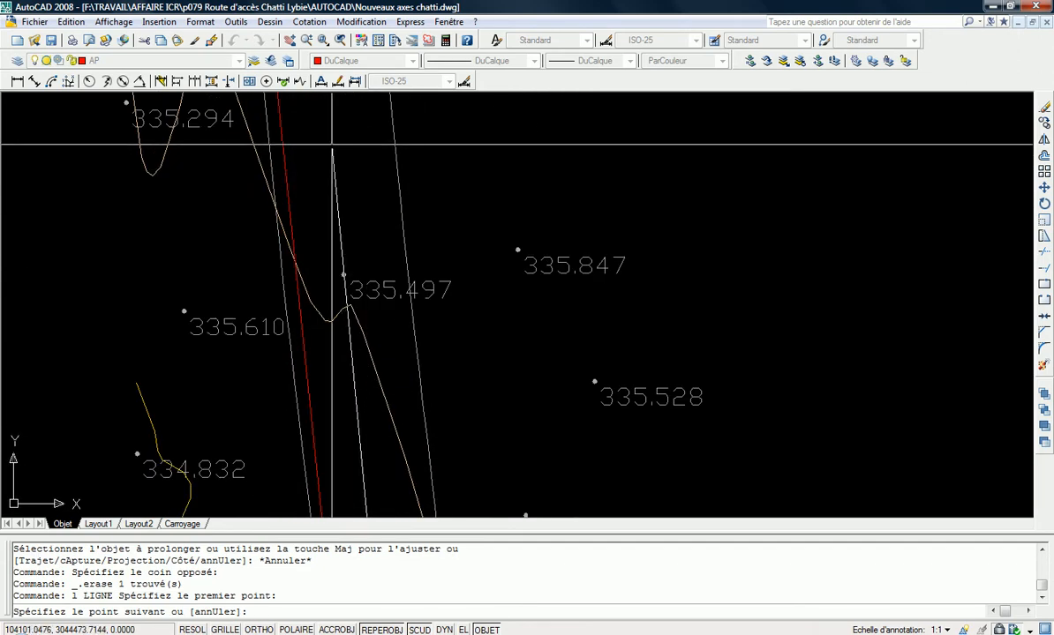
{"action": "left_click", "coordinate": [331, 143]}
{"action": "key", "text": "Escape"}
Extend the lower end of the third axis line southwards until it meets the second axis line
{"action": "scroll", "coordinate": [351, 351], "scroll_direction": "down", "scroll_amount": 5}
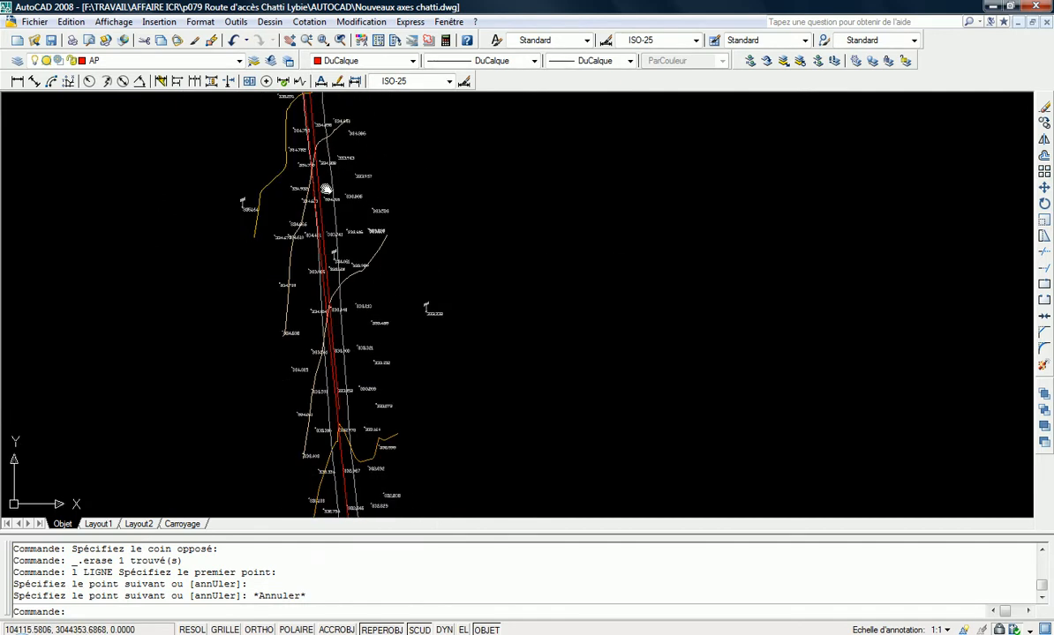
{"action": "scroll", "coordinate": [338, 338], "scroll_direction": "up", "scroll_amount": 4}
{"action": "key", "text": "Escape"}
{"action": "key", "text": "Escape"}
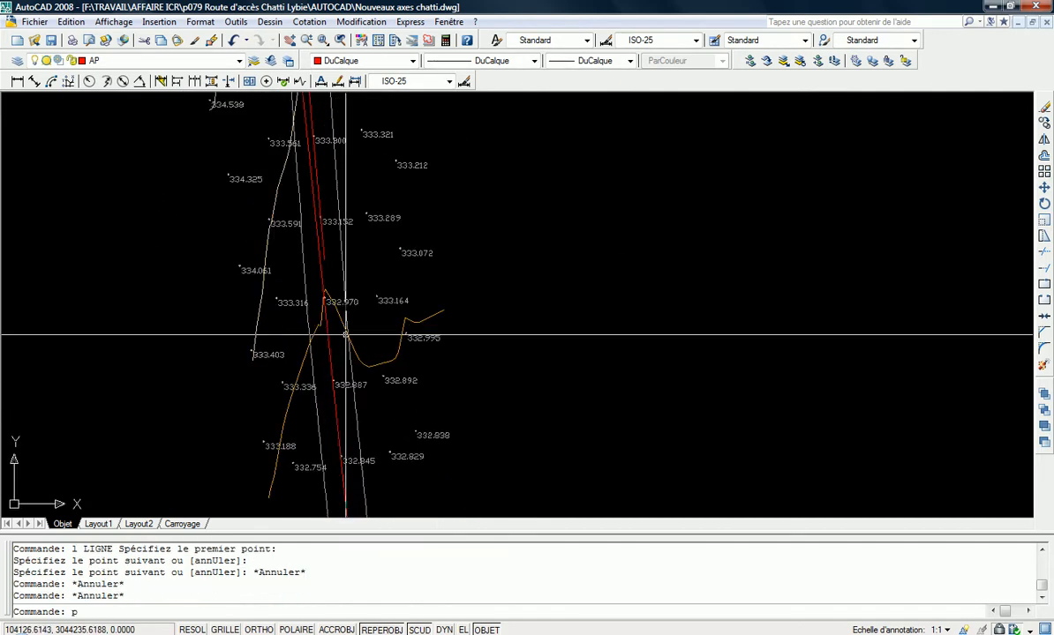
{"action": "type", "text": "pr"}
{"action": "key", "text": "Return"}
{"action": "key", "text": "Return"}
{"action": "left_click", "coordinate": [322, 238]}
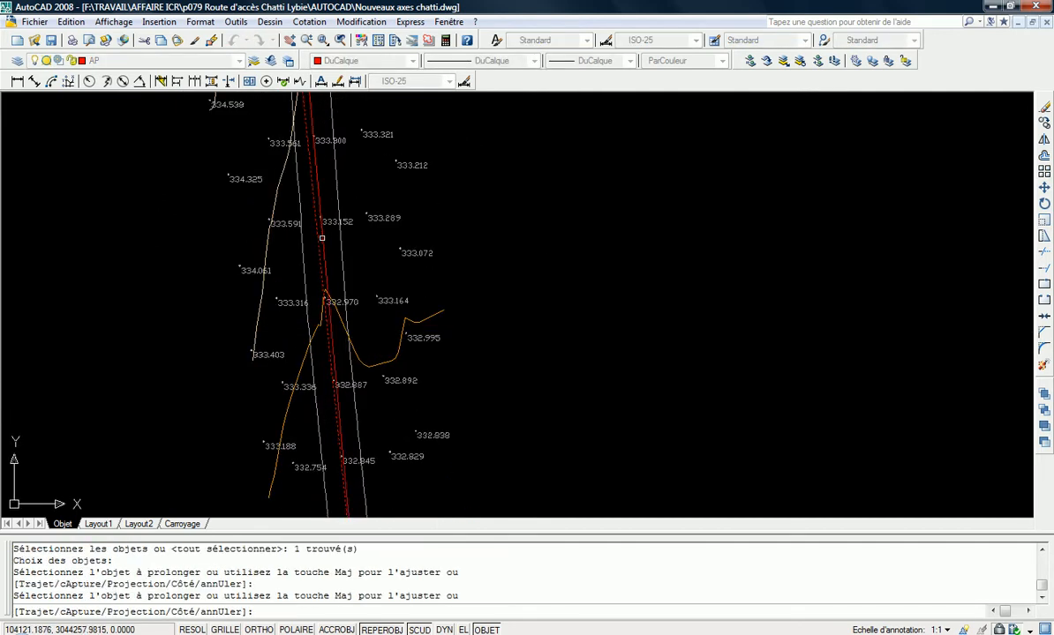
{"action": "key", "text": "Escape"}
Trim the part of the second axis line lying north of its intersection with the third, using the third as cutting edge
{"action": "type", "text": "aj"}
{"action": "key", "text": "Return"}
{"action": "left_click", "coordinate": [322, 238]}
{"action": "key", "text": "Return"}
{"action": "left_click", "coordinate": [320, 234]}
{"action": "scroll", "coordinate": [322, 297], "scroll_direction": "down", "scroll_amount": 3}
{"action": "middle_click_drag", "start_coordinate": [319, 358], "coordinate": [289, 210]}
{"action": "scroll", "coordinate": [290, 208], "scroll_direction": "up", "scroll_amount": 3}
{"action": "scroll", "coordinate": [349, 377], "scroll_direction": "up", "scroll_amount": 2}
{"action": "middle_click_drag", "start_coordinate": [357, 395], "coordinate": [296, 247]}
{"action": "scroll", "coordinate": [376, 294], "scroll_direction": "up", "scroll_amount": 2}
{"action": "key", "text": "Escape"}
{"action": "key", "text": "Escape"}
{"action": "key", "text": "Escape"}
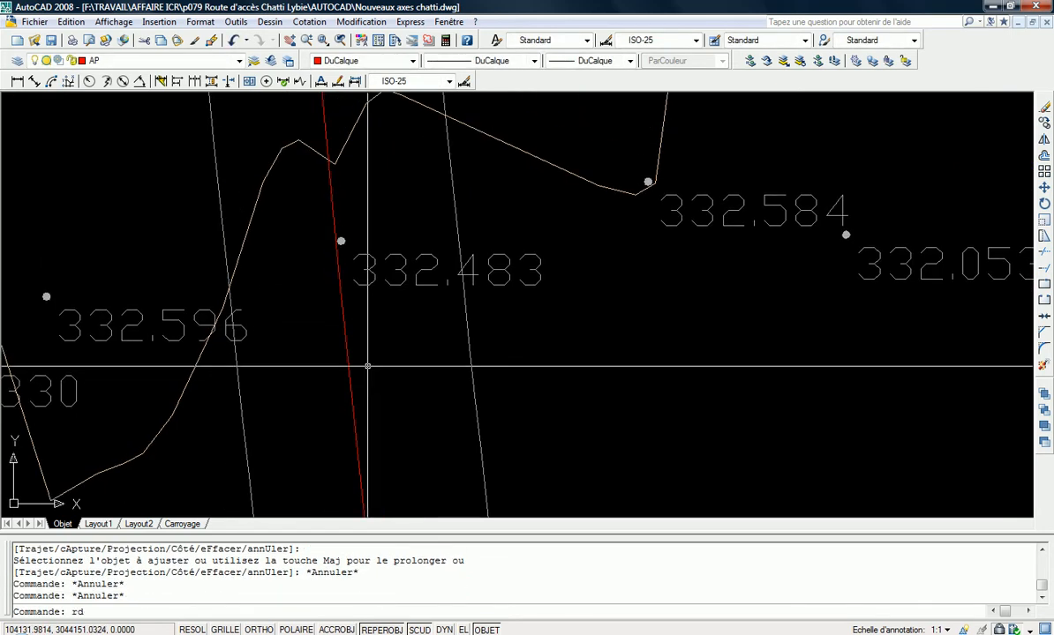
Fillet the second and third axis lines where they meet near spot height 332.483, using a radius of 2000
{"action": "key", "text": "Escape"}
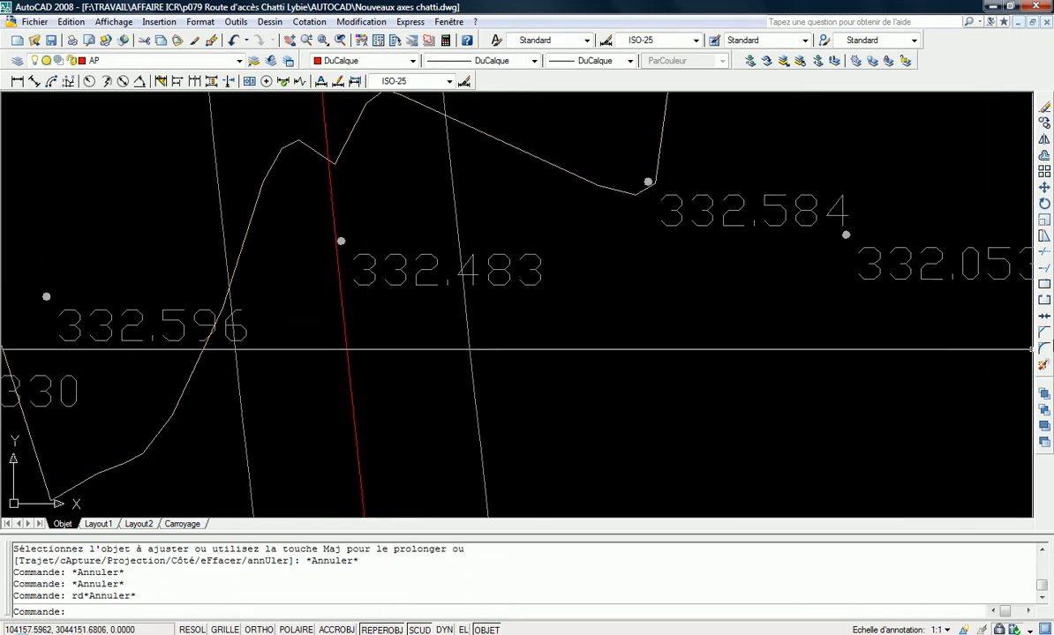
{"action": "left_click", "coordinate": [1044, 348]}
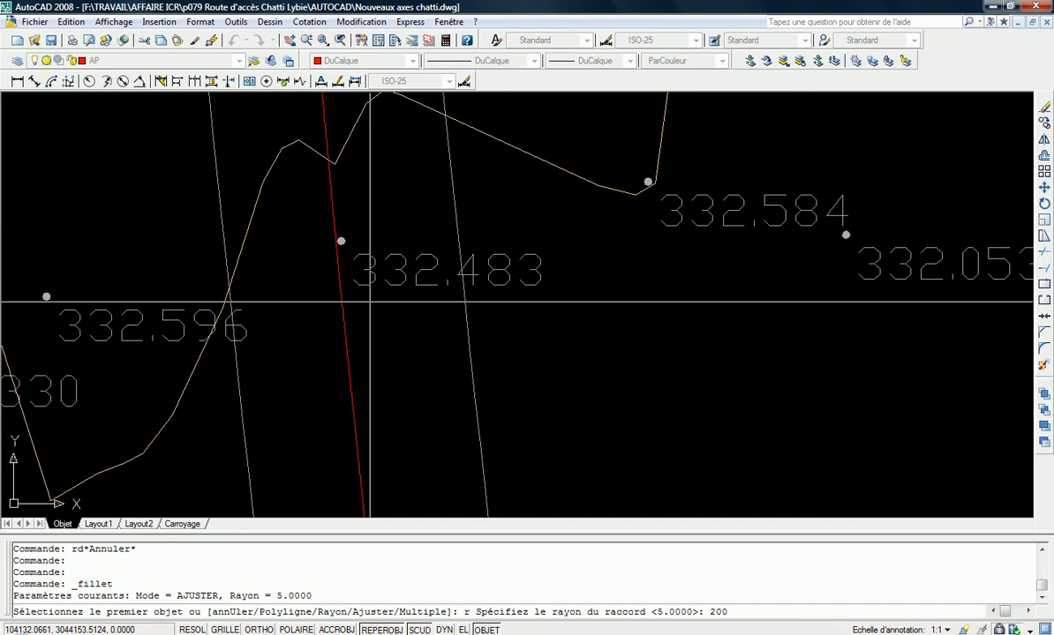
{"action": "key", "text": "Return"}
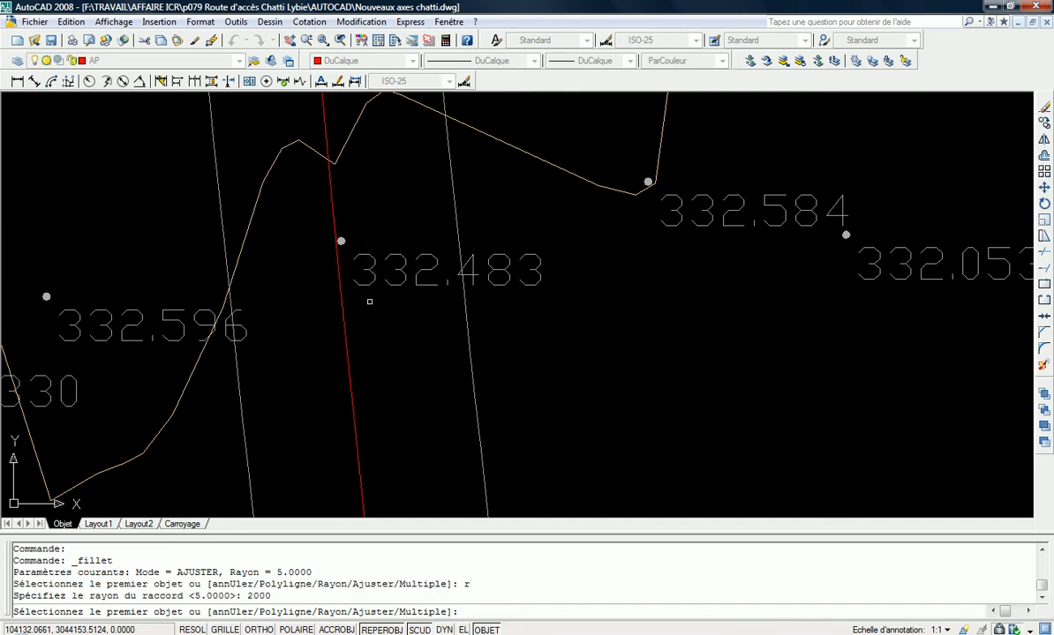
{"action": "left_click", "coordinate": [345, 350]}
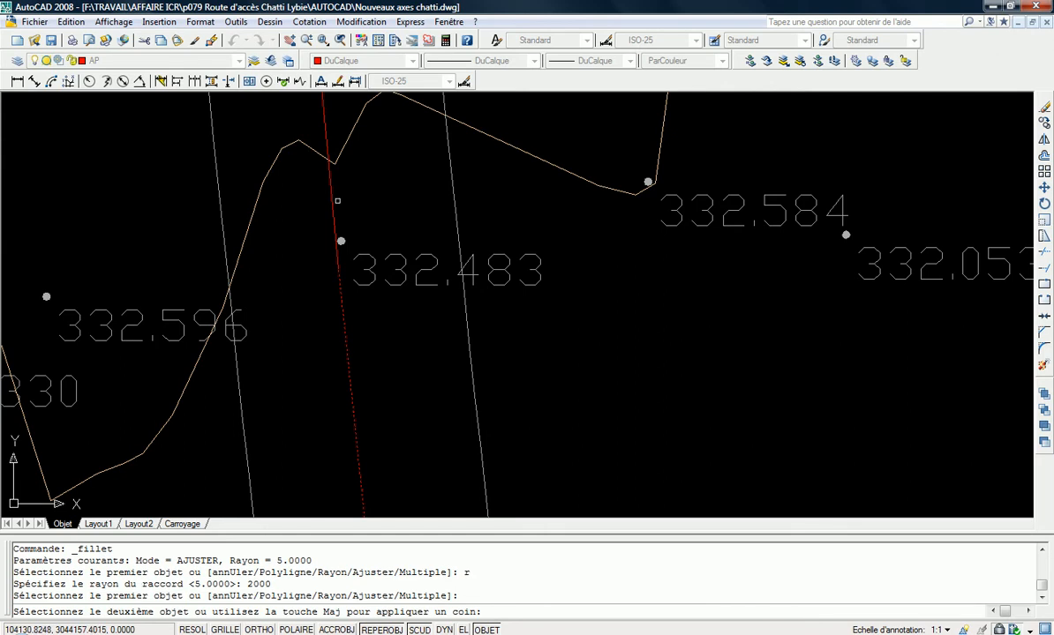
{"action": "key", "text": "Escape"}
{"action": "key", "text": "Escape"}
{"action": "scroll", "coordinate": [342, 281], "scroll_direction": "down", "scroll_amount": 6}
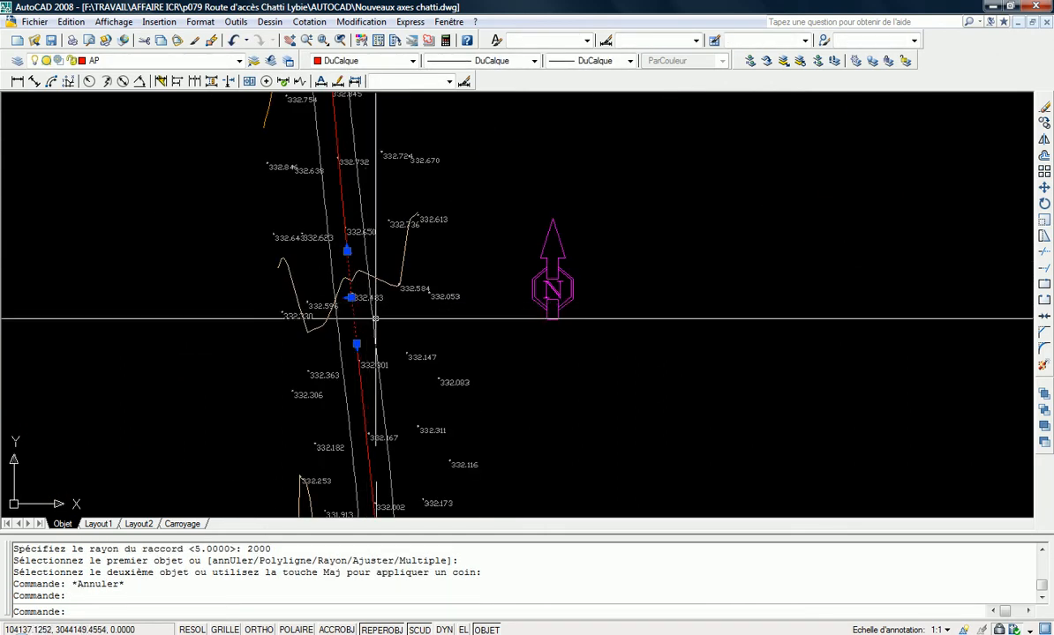
List the properties of the fillet arc near spot height 332.483 to check its radius
{"action": "scroll", "coordinate": [385, 313], "scroll_direction": "up", "scroll_amount": 3}
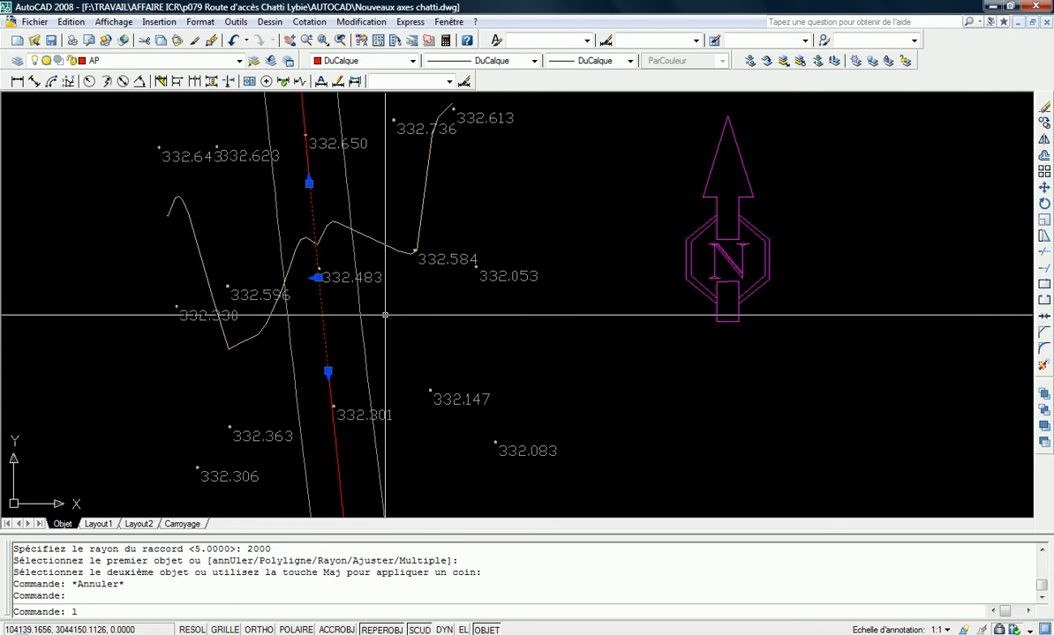
{"action": "type", "text": "ls"}
{"action": "key", "text": "Return"}
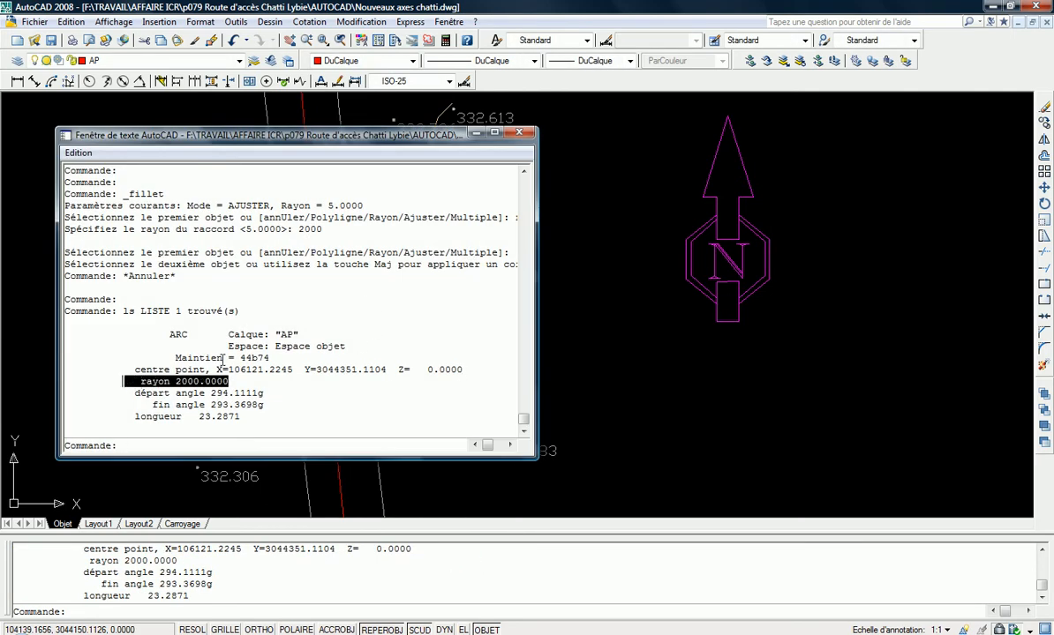
{"action": "left_click", "coordinate": [519, 135]}
Try to fillet the two southernmost axis lines across the gap near spot height 330.767, using a radius of 600
{"action": "mouse_move", "coordinate": [306, 275]}
{"action": "middle_mouse_down", "text": "shift"}
{"action": "mouse_move", "coordinate": [306, 386]}
{"action": "mouse_move", "coordinate": [339, 315]}
{"action": "middle_mouse_up", "text": "shift"}
{"action": "scroll", "coordinate": [347, 318], "scroll_direction": "up", "scroll_amount": 2}
{"action": "type", "text": "rd"}
{"action": "key", "text": "Return"}
{"action": "type", "text": "r"}
{"action": "key", "text": "Return"}
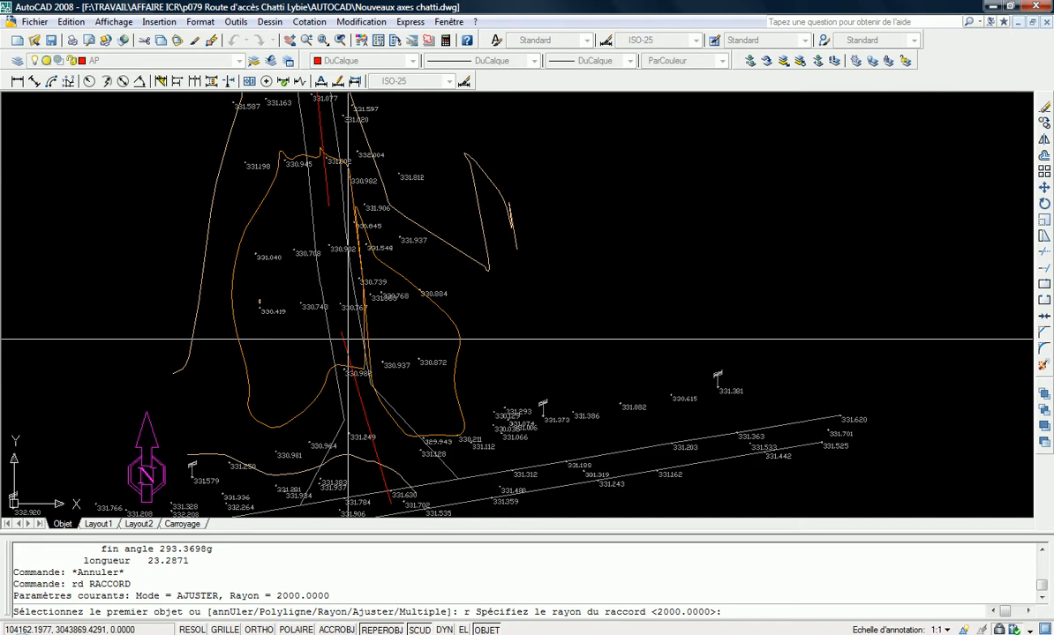
{"action": "type", "text": "600"}
{"action": "key", "text": "Return"}
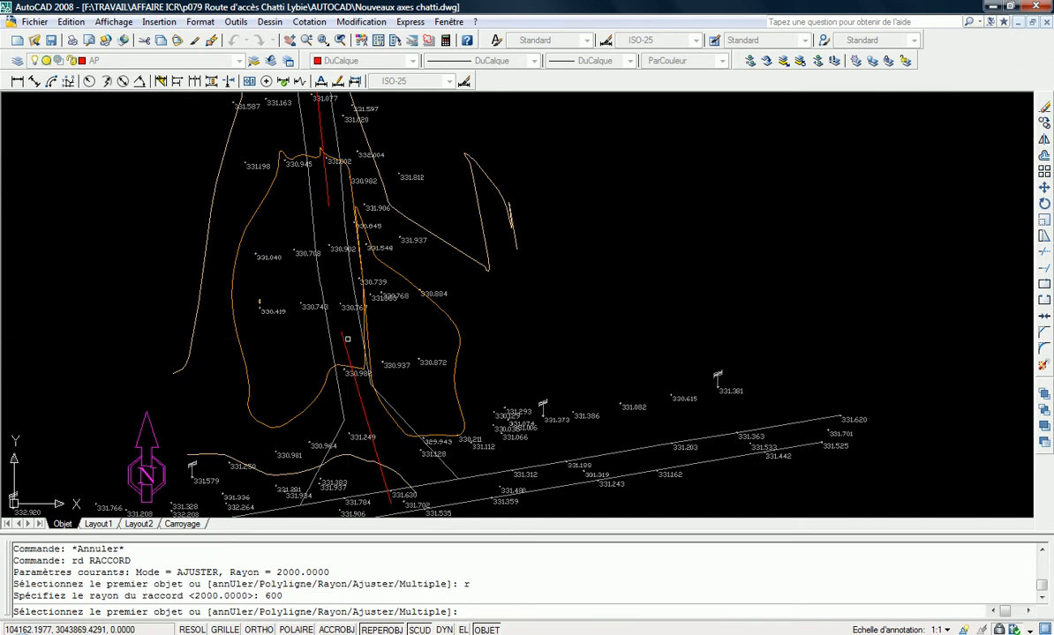
{"action": "left_click", "coordinate": [347, 347]}
{"action": "left_click", "coordinate": [325, 176]}
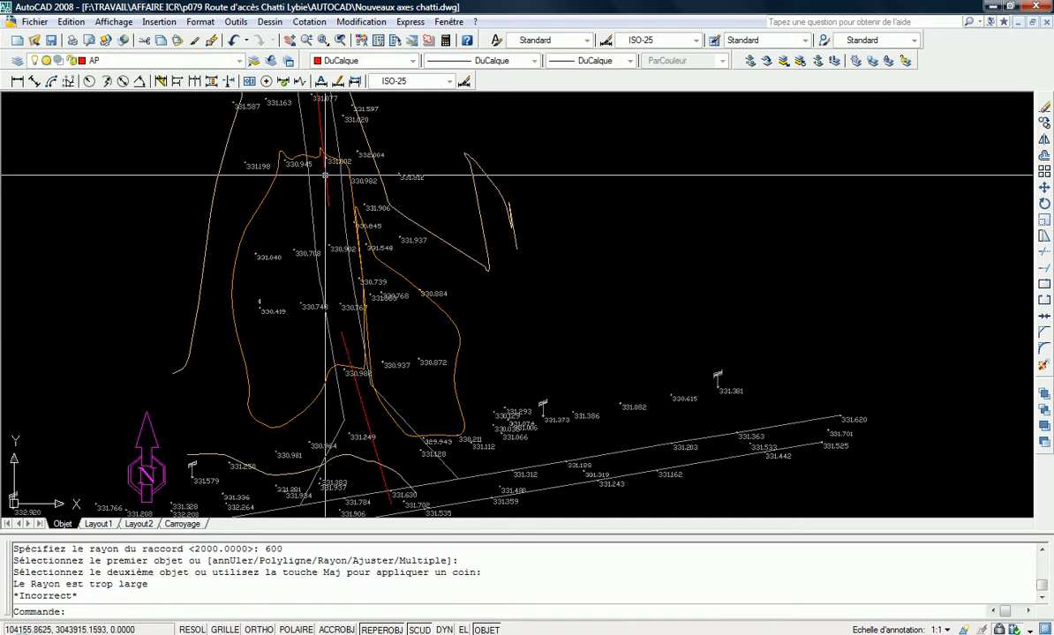
{"action": "key", "text": "Escape"}
{"action": "key", "text": "Escape"}
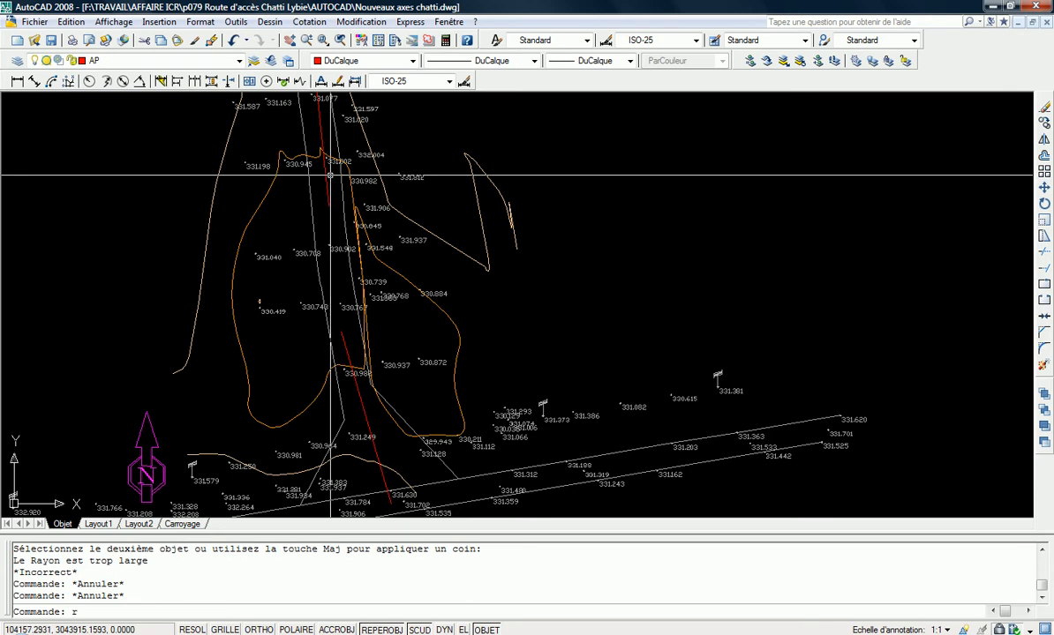
Delete the southernmost axis line, running from near spot height 330.988 down to the crossing road
{"action": "type", "text": "r"}
{"action": "key", "text": "Escape"}
{"action": "left_click", "coordinate": [345, 342]}
{"action": "key", "text": "Delete"}
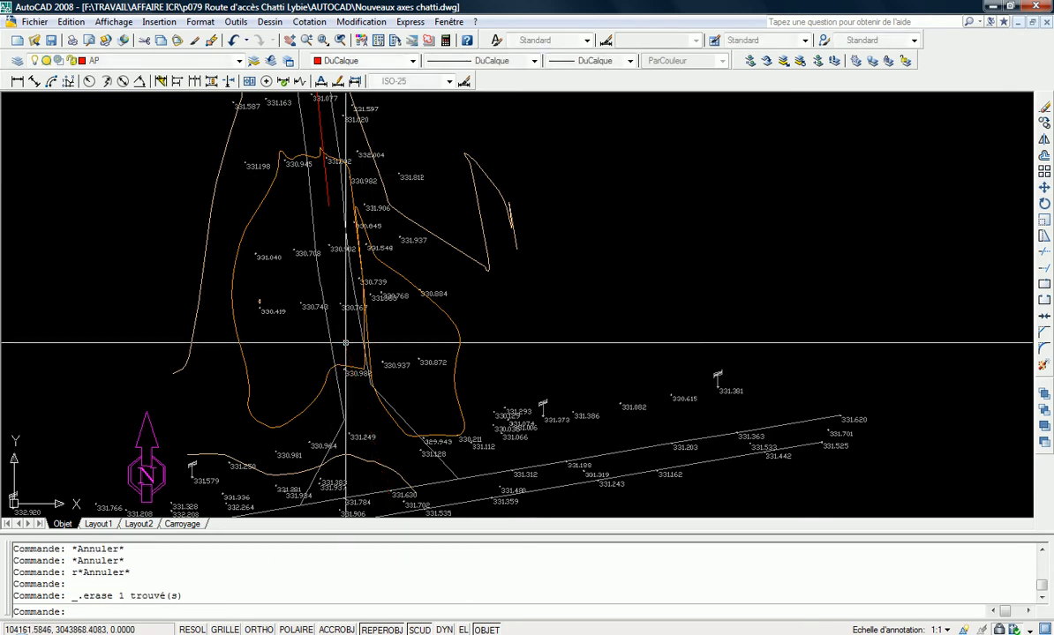
Draw a helper line between the edges of the crossing road, from near spot height 331.480 to near 332.120
{"action": "middle_click_drag", "start_coordinate": [306, 322], "coordinate": [334, 221]}
{"action": "key", "text": "Escape"}
{"action": "key", "text": "Escape"}
{"action": "scroll", "coordinate": [514, 391], "scroll_direction": "up", "scroll_amount": 3}
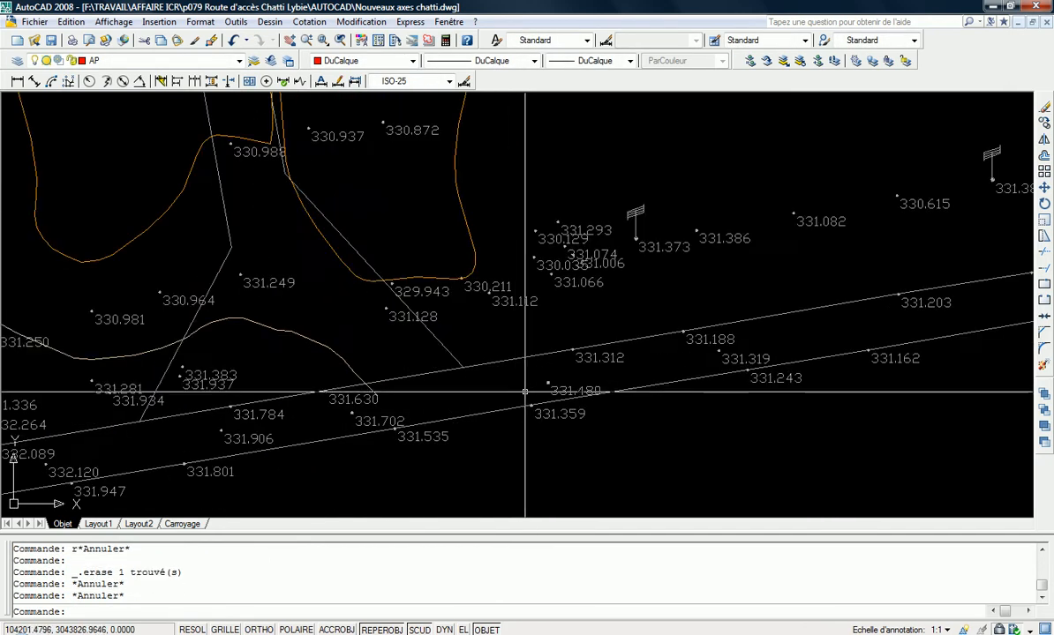
{"action": "type", "text": "l"}
{"action": "key", "text": "space"}
{"action": "left_click", "coordinate": [538, 382]}
{"action": "middle_click_drag", "start_coordinate": [336, 404], "coordinate": [431, 364]}
{"action": "left_click", "coordinate": [173, 437]}
{"action": "key", "text": "Escape"}
{"action": "scroll", "coordinate": [177, 438], "scroll_direction": "down", "scroll_amount": 4}
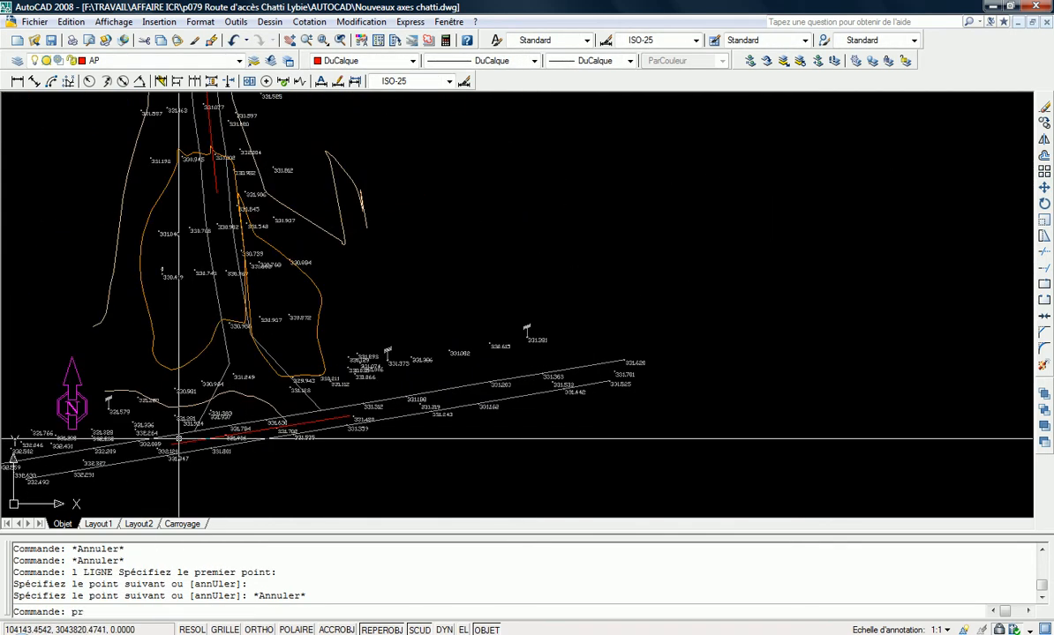
Extend the lower end of the axis line southwards to the helper line on the crossing road, and erase the helper line
{"action": "type", "text": "pr"}
{"action": "key", "text": "space"}
{"action": "left_click", "coordinate": [323, 419]}
{"action": "key", "text": "space"}
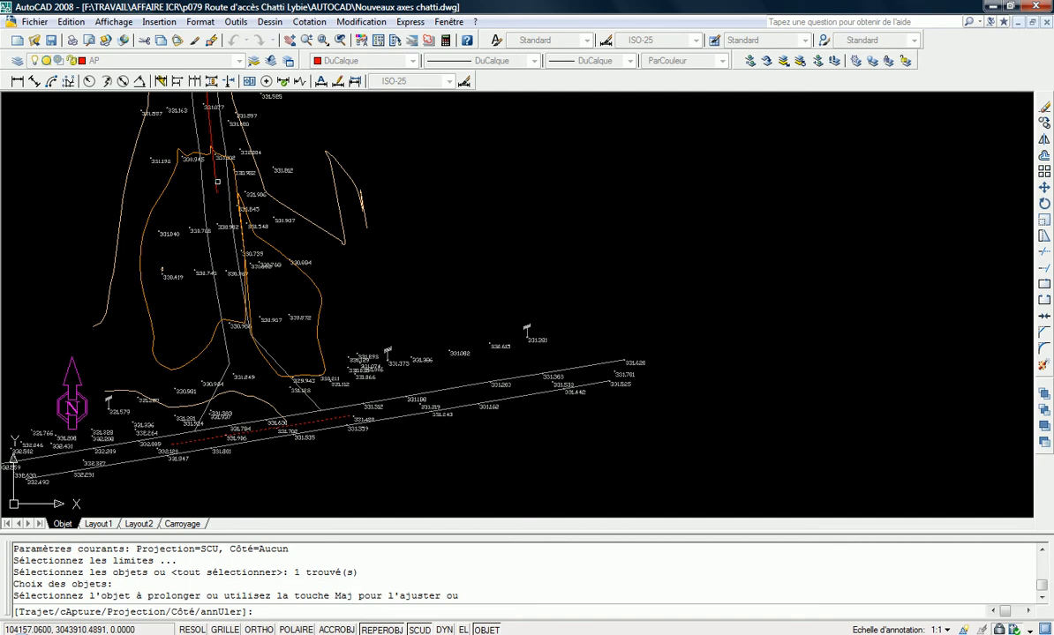
{"action": "left_click", "coordinate": [217, 180]}
{"action": "key", "text": "Escape"}
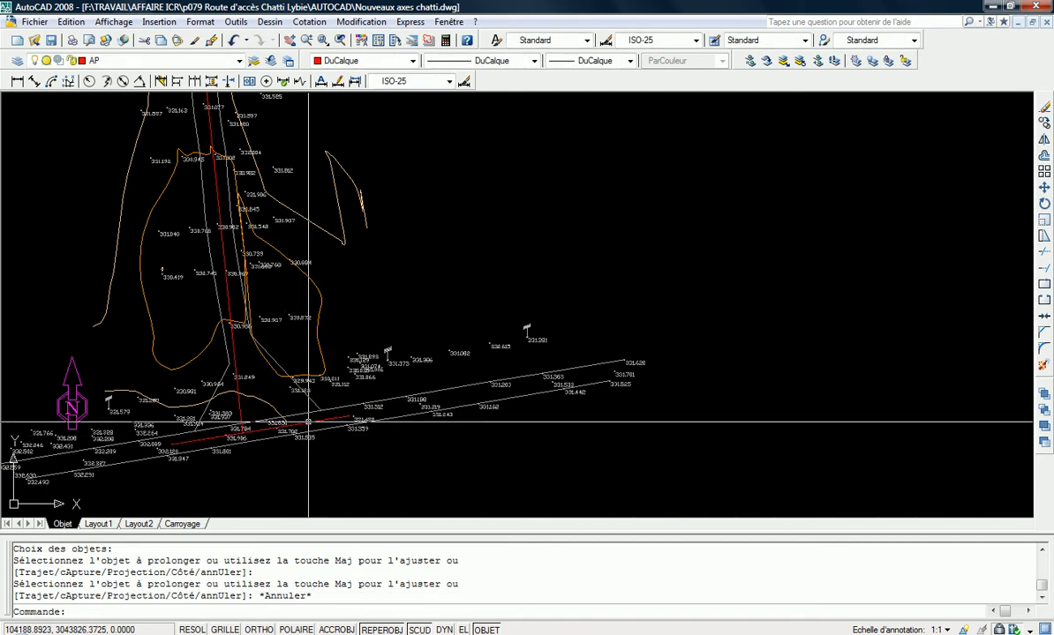
{"action": "left_click", "coordinate": [308, 424]}
{"action": "key", "text": "Delete"}
{"action": "scroll", "coordinate": [255, 334], "scroll_direction": "up", "scroll_amount": 4}
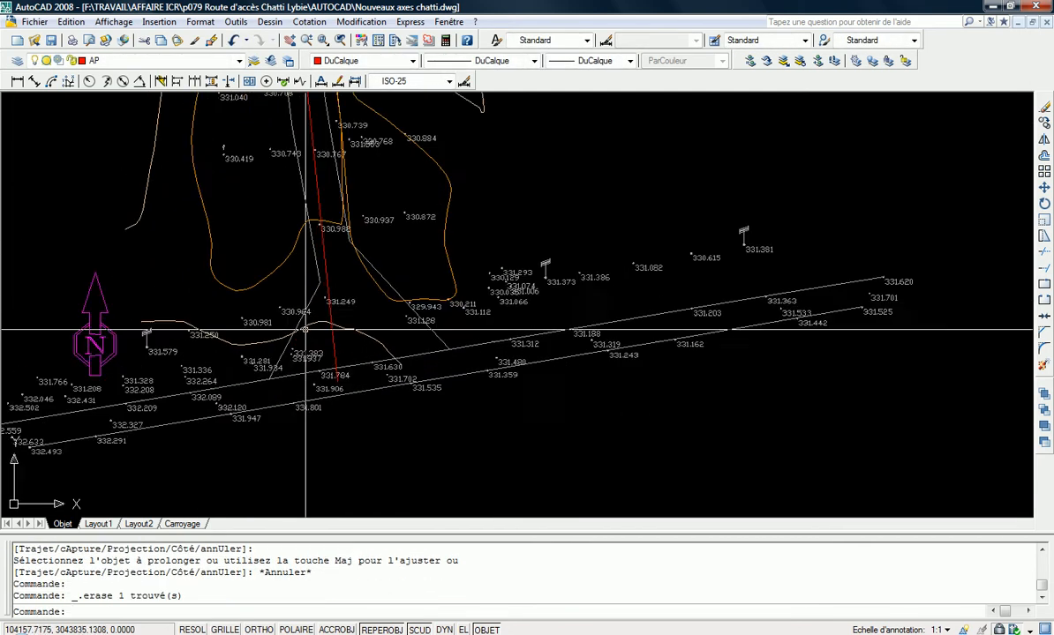
Draw a long slanted helper line across the track, well north of the axis's upper end
{"action": "scroll", "coordinate": [256, 334], "scroll_direction": "down", "scroll_amount": 3}
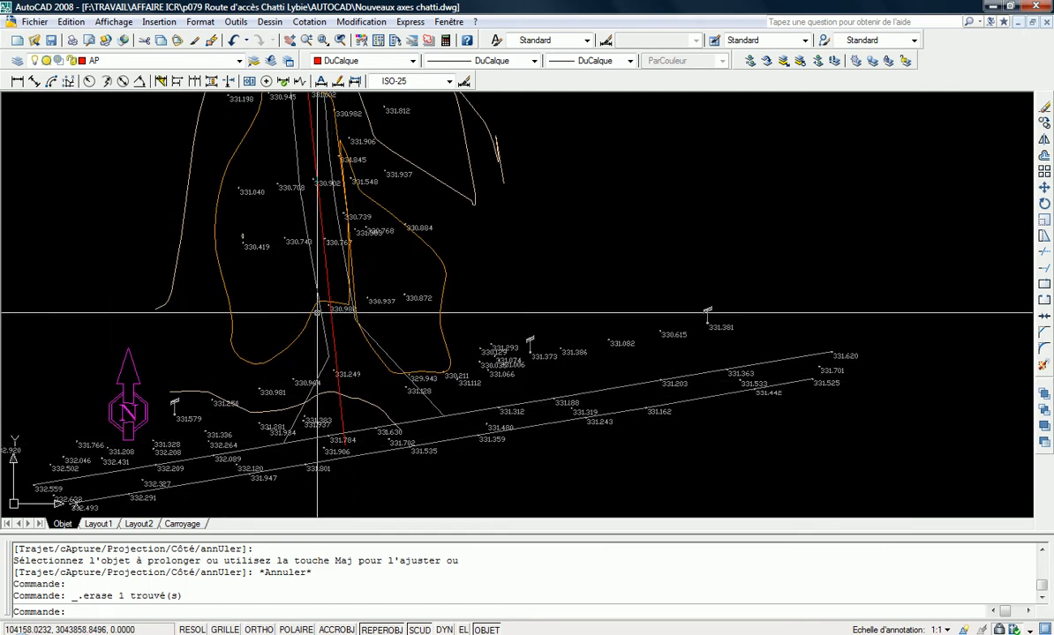
{"action": "scroll", "coordinate": [328, 358], "scroll_direction": "up", "scroll_amount": 4}
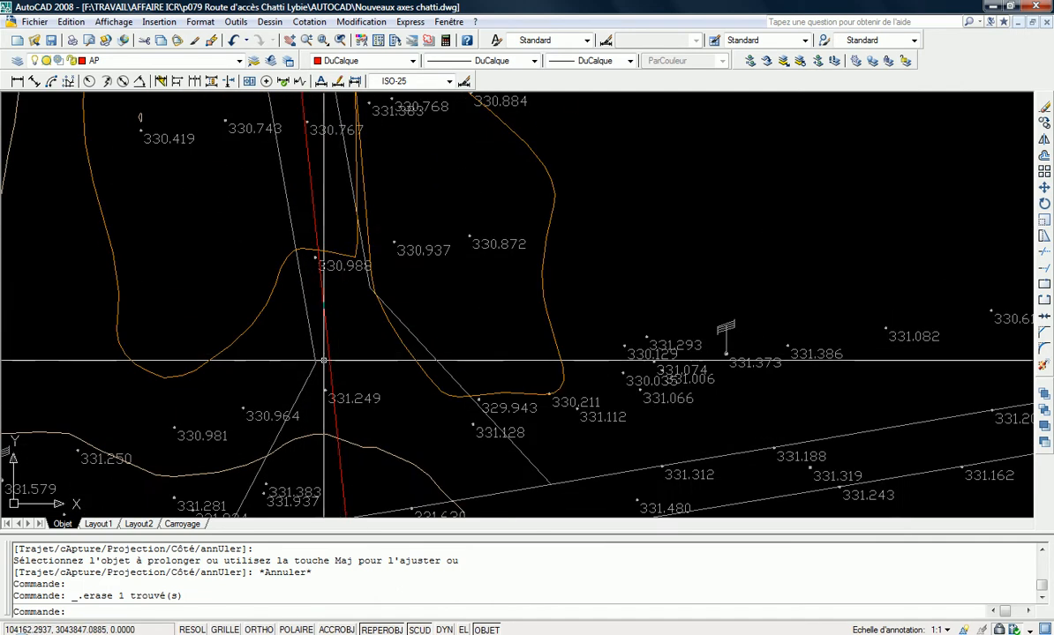
{"action": "scroll", "coordinate": [352, 353], "scroll_direction": "down", "scroll_amount": 8}
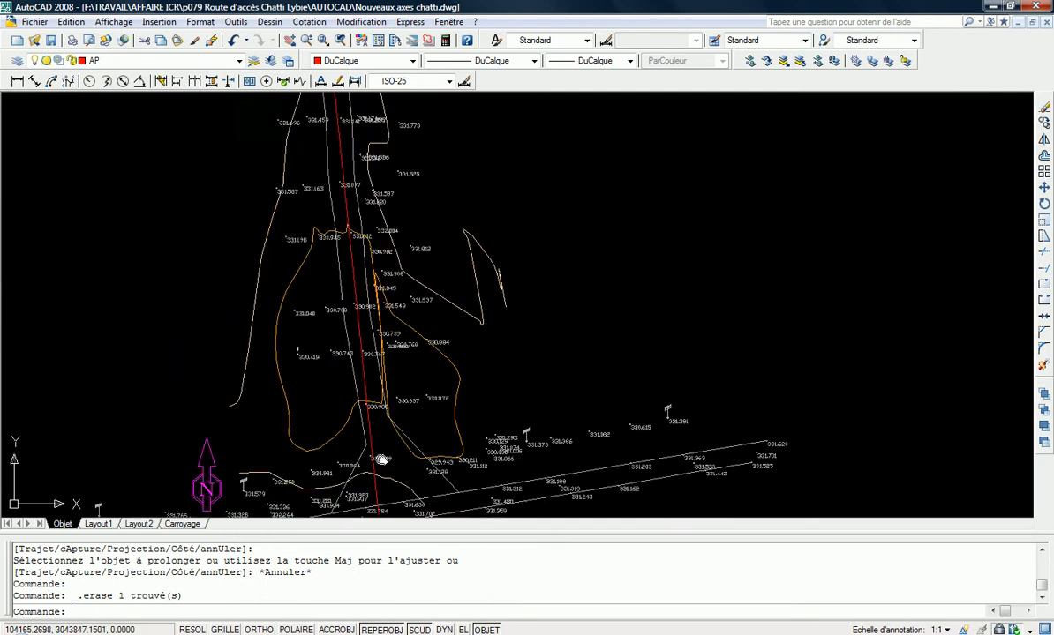
{"action": "scroll", "coordinate": [349, 305], "scroll_direction": "up", "scroll_amount": 5}
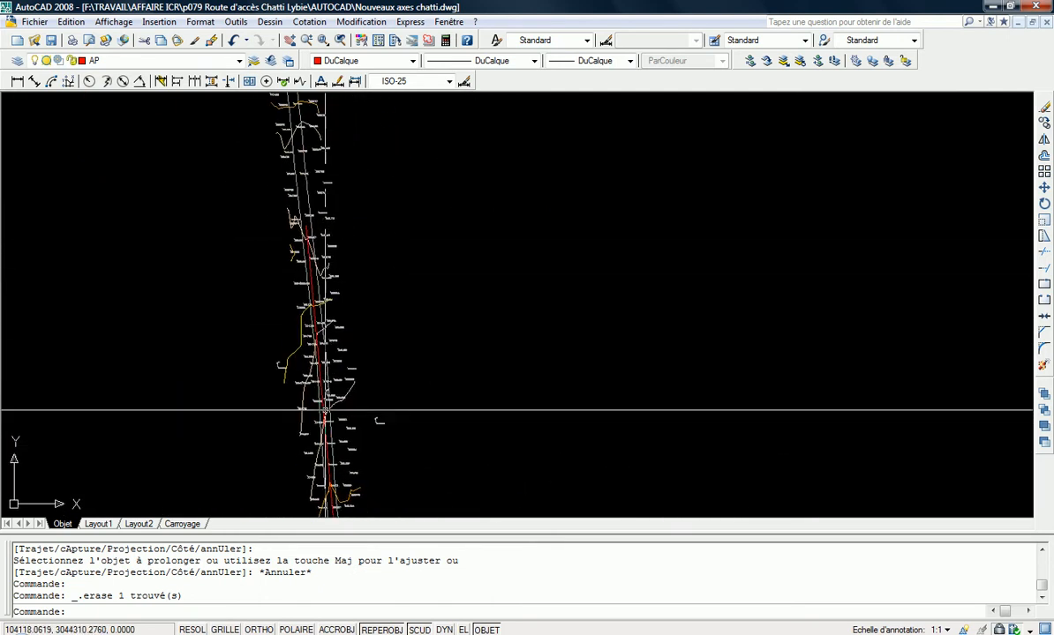
{"action": "scroll", "coordinate": [304, 222], "scroll_direction": "up", "scroll_amount": 2}
{"action": "key", "text": "Escape"}
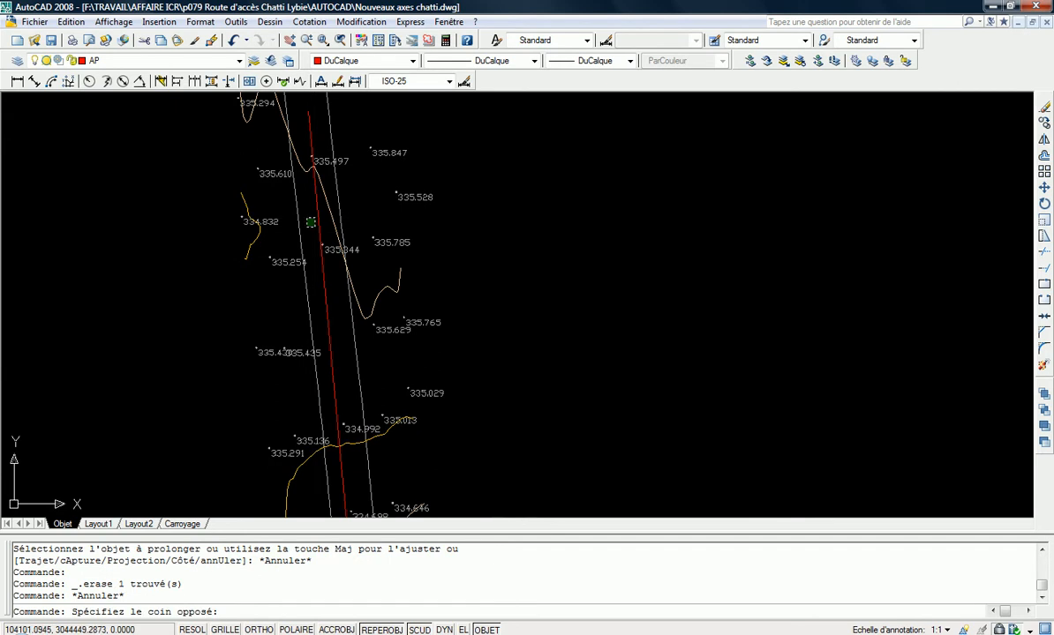
{"action": "scroll", "coordinate": [311, 222], "scroll_direction": "down", "scroll_amount": 3}
{"action": "key", "text": "Escape"}
{"action": "type", "text": "l"}
{"action": "key", "text": "Return"}
{"action": "left_click", "coordinate": [402, 160]}
{"action": "left_click", "coordinate": [148, 292]}
{"action": "key", "text": "Escape"}
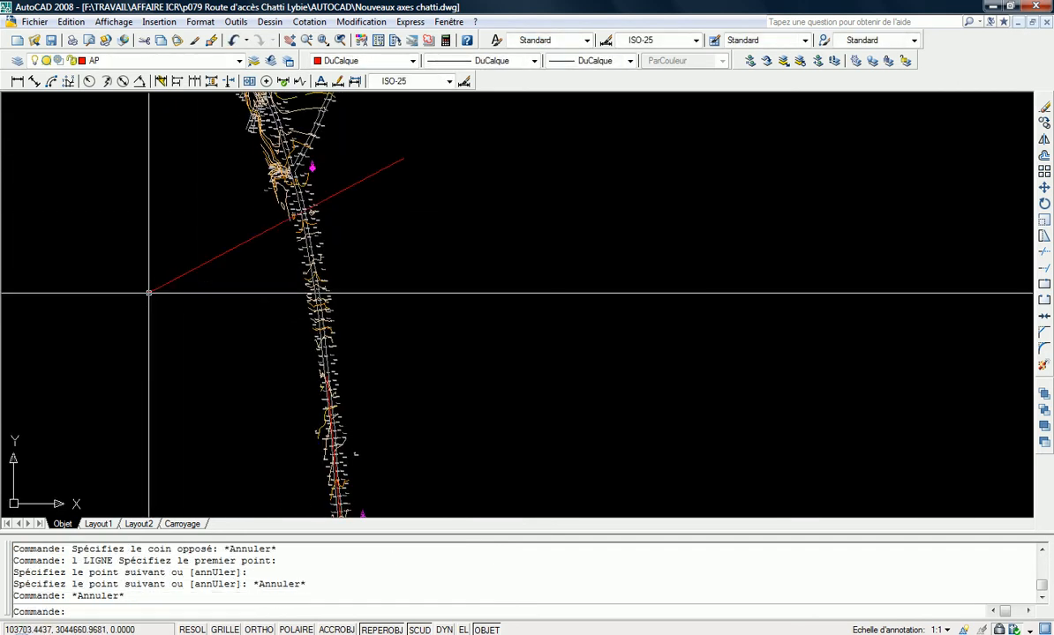
Extend the northern end of the third axis line to the slanted helper line, and erase the helper line
{"action": "type", "text": "pr"}
{"action": "key", "text": "Return"}
{"action": "left_click", "coordinate": [400, 225]}
{"action": "left_click", "coordinate": [362, 155]}
{"action": "key", "text": "Return"}
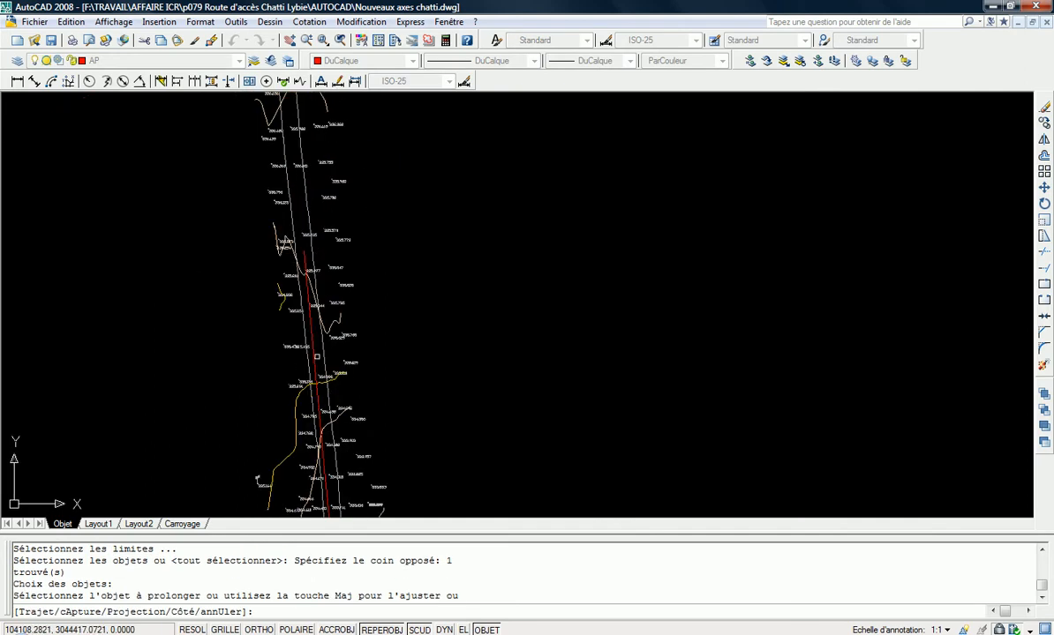
{"action": "left_click", "coordinate": [311, 318]}
{"action": "key", "text": "Escape"}
{"action": "left_click", "coordinate": [312, 112]}
{"action": "key", "text": "Delete"}
Draw a new axis line between the track edges, from spot height 338.734 north to just past 343.252
{"action": "scroll", "coordinate": [306, 288], "scroll_direction": "up", "scroll_amount": 6}
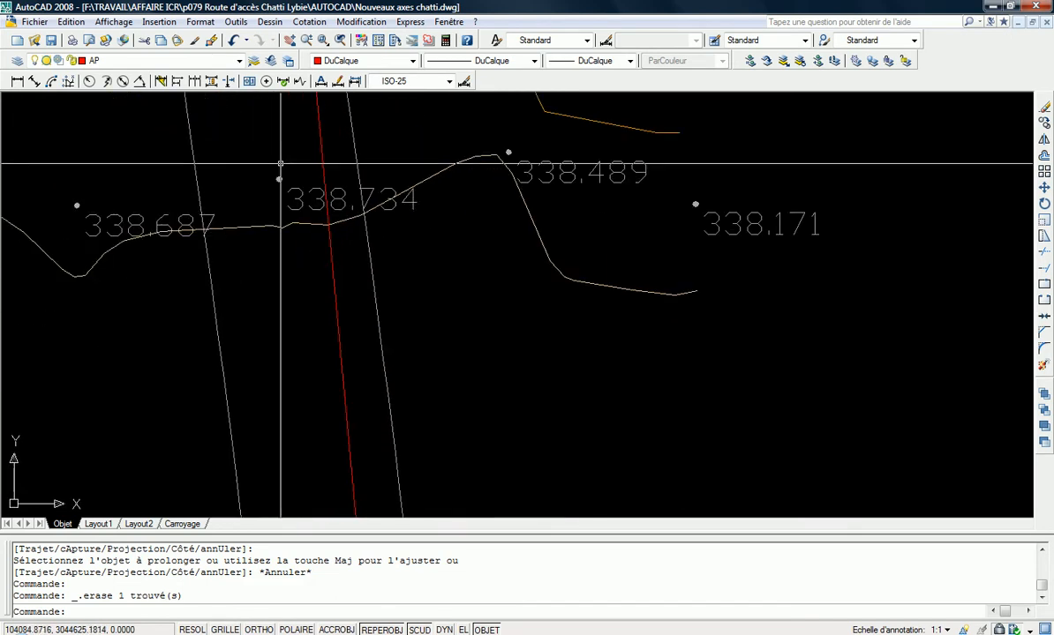
{"action": "type", "text": "l"}
{"action": "key", "text": "Return"}
{"action": "left_click", "coordinate": [281, 159]}
{"action": "scroll", "coordinate": [278, 161], "scroll_direction": "down", "scroll_amount": 6}
{"action": "middle_click_drag", "start_coordinate": [278, 161], "coordinate": [298, 334]}
{"action": "scroll", "coordinate": [298, 335], "scroll_direction": "down", "scroll_amount": 5}
{"action": "middle_click_drag", "start_coordinate": [260, 152], "coordinate": [291, 261]}
{"action": "scroll", "coordinate": [283, 236], "scroll_direction": "up", "scroll_amount": 4}
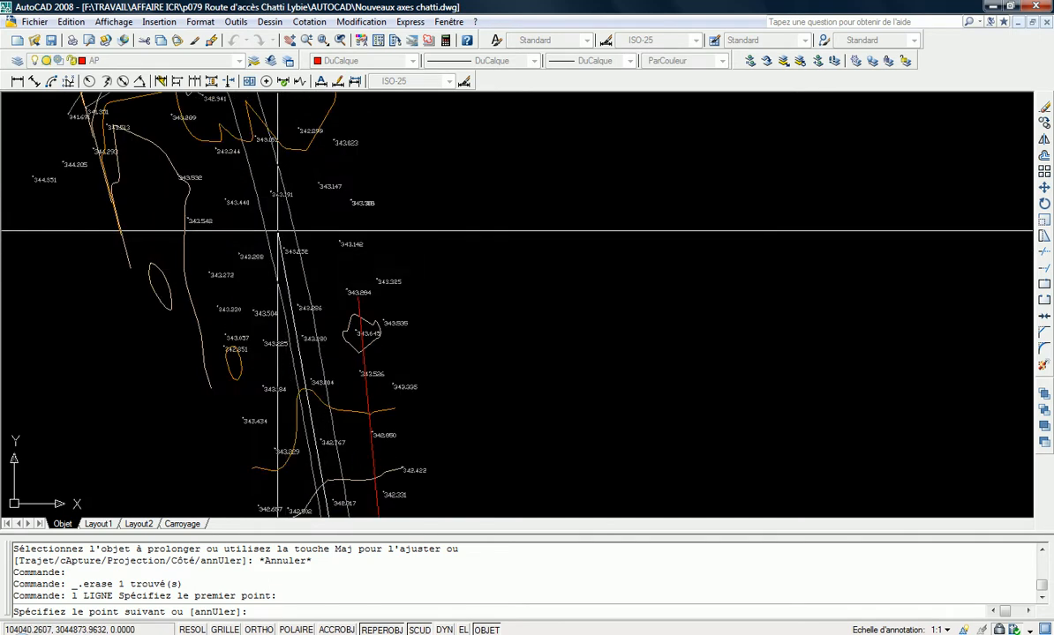
{"action": "scroll", "coordinate": [280, 231], "scroll_direction": "up", "scroll_amount": 3}
{"action": "left_click", "coordinate": [286, 231]}
{"action": "key", "text": "Escape"}
{"action": "scroll", "coordinate": [284, 221], "scroll_direction": "down", "scroll_amount": 5}
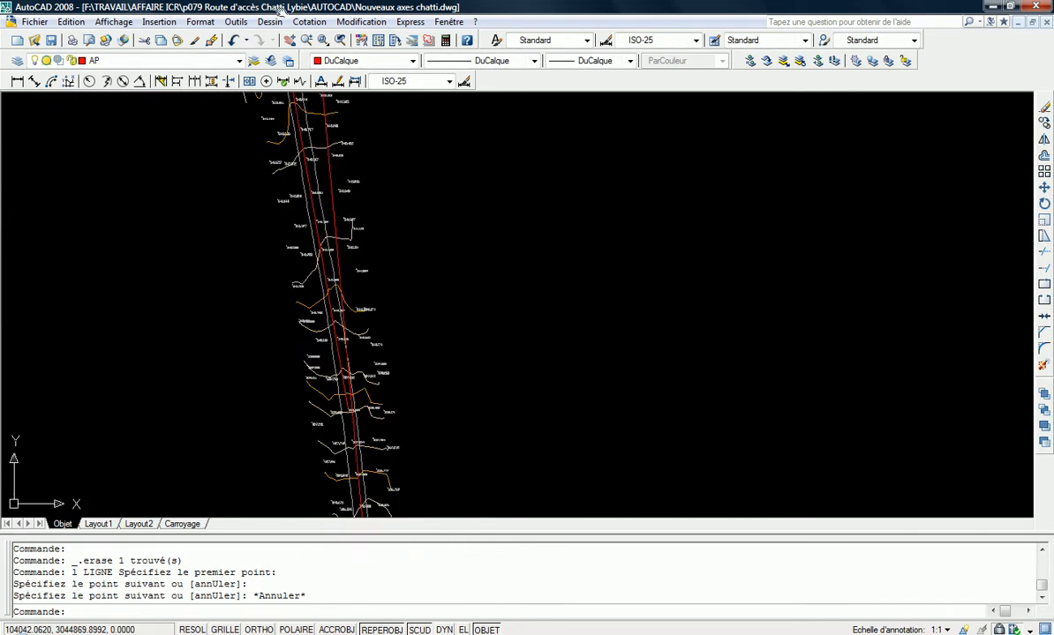
{"action": "key", "text": "Escape"}
{"action": "key", "text": "Escape"}
Try to fillet the extended third axis line with the new line starting at spot height 338.734, using a radius of 1000
{"action": "scroll", "coordinate": [343, 291], "scroll_direction": "up", "scroll_amount": 5}
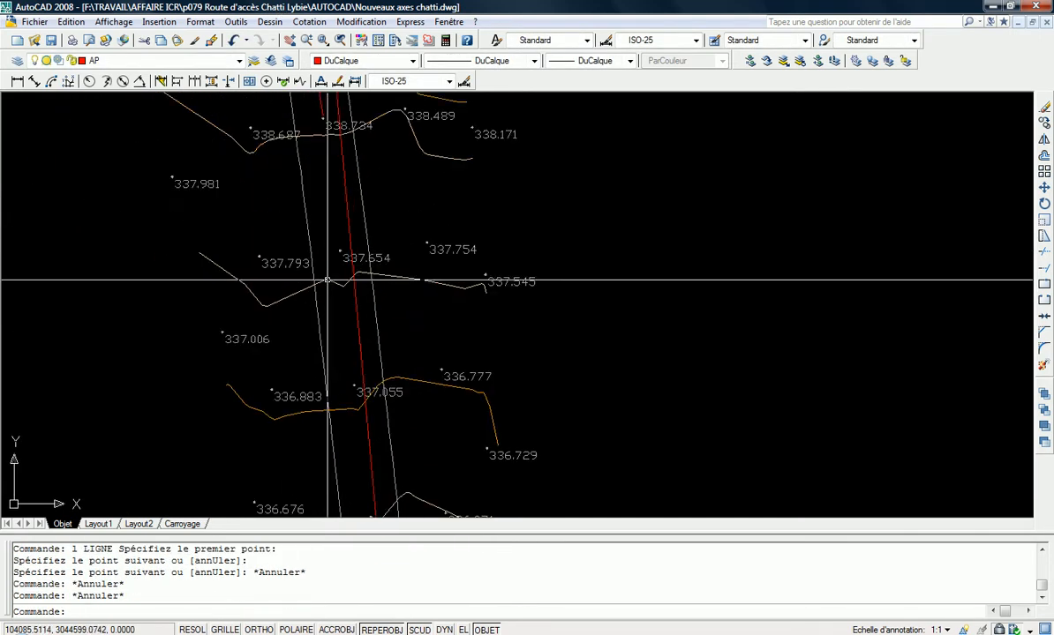
{"action": "type", "text": "rd"}
{"action": "key", "text": "Return"}
{"action": "type", "text": "r"}
{"action": "key", "text": "Return"}
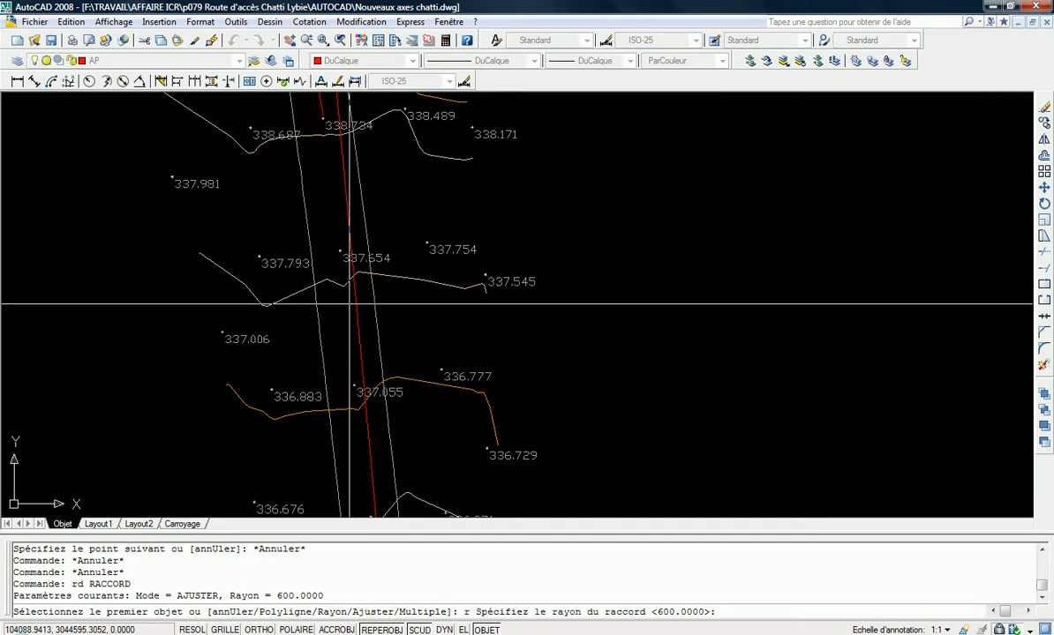
{"action": "left_click", "coordinate": [353, 302]}
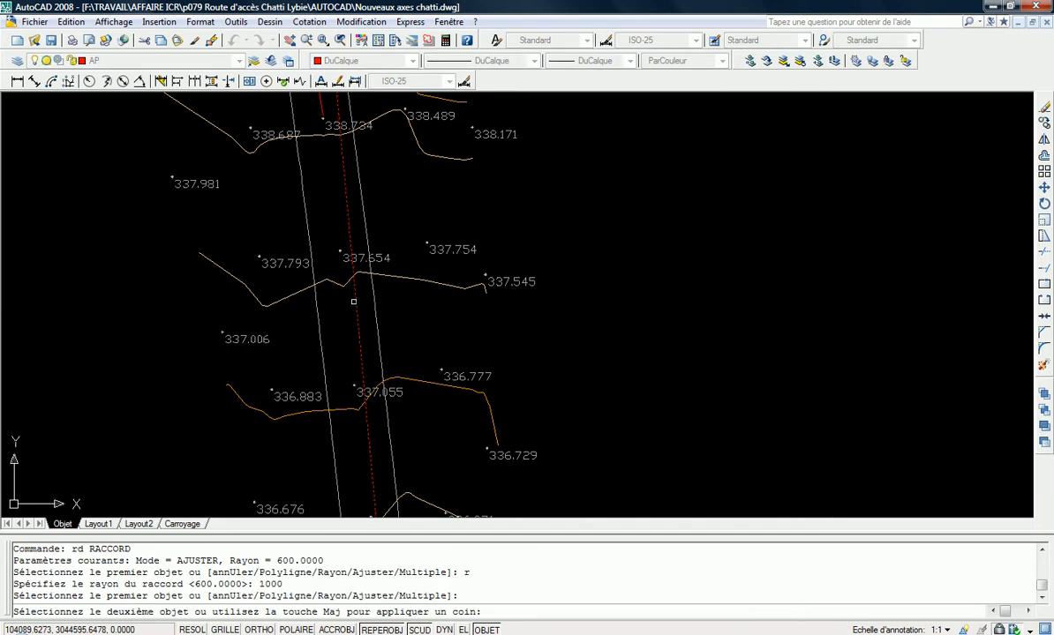
{"action": "middle_click_drag", "start_coordinate": [348, 305], "coordinate": [347, 430]}
{"action": "left_click", "coordinate": [305, 141]}
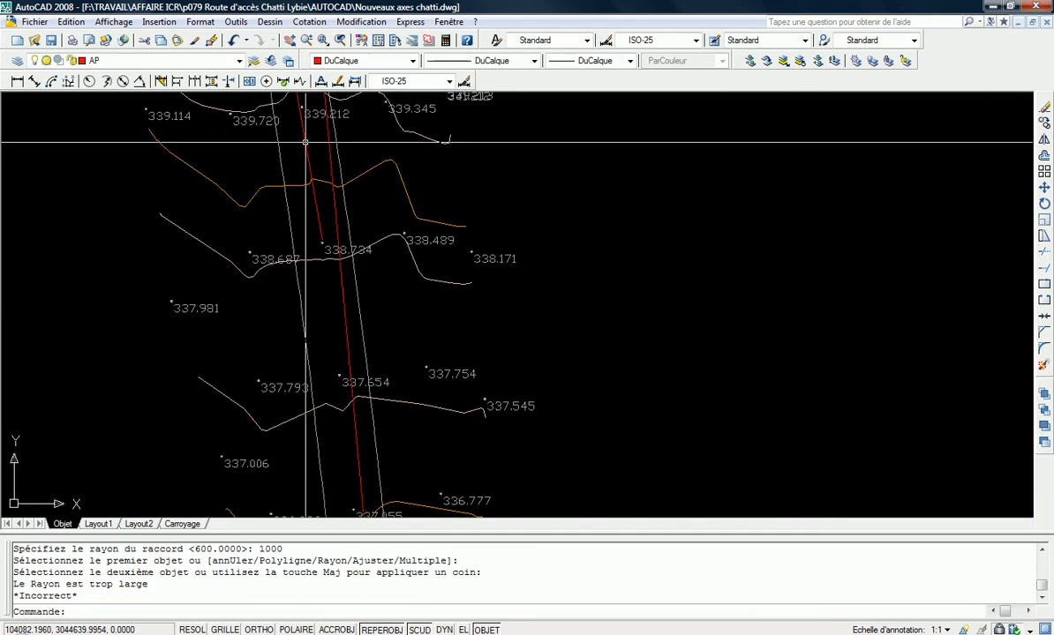
{"action": "key", "text": "Escape"}
Fillet the axis line starting at spot height 338.734 with the extended third axis line, using a radius of 800
{"action": "type", "text": "rd"}
{"action": "key", "text": "Return"}
{"action": "type", "text": "r"}
{"action": "key", "text": "Return"}
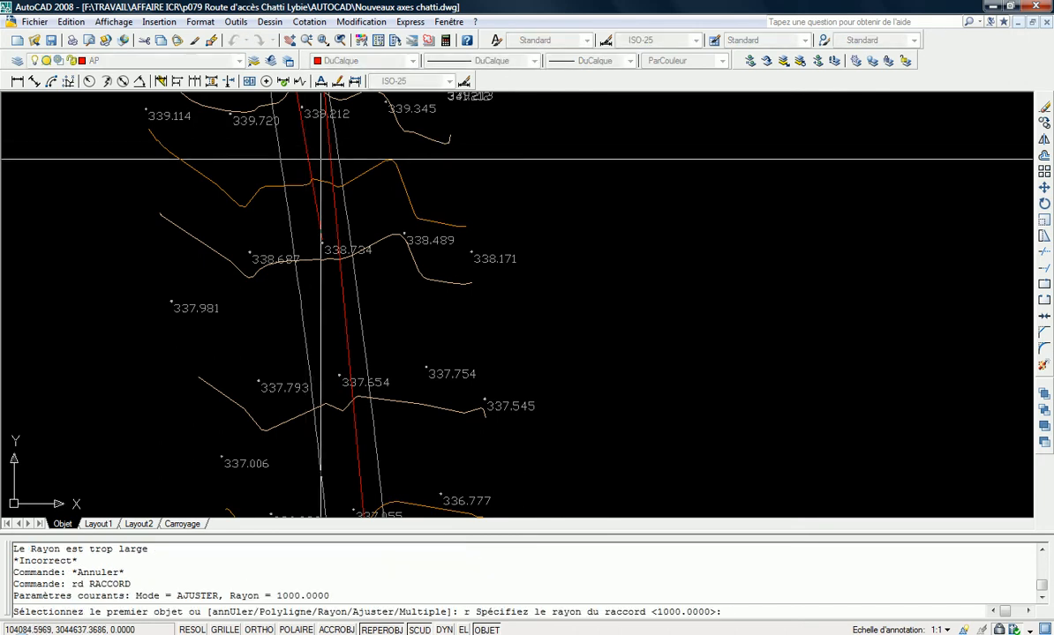
{"action": "type", "text": "800"}
{"action": "key", "text": "Return"}
{"action": "left_click", "coordinate": [309, 139]}
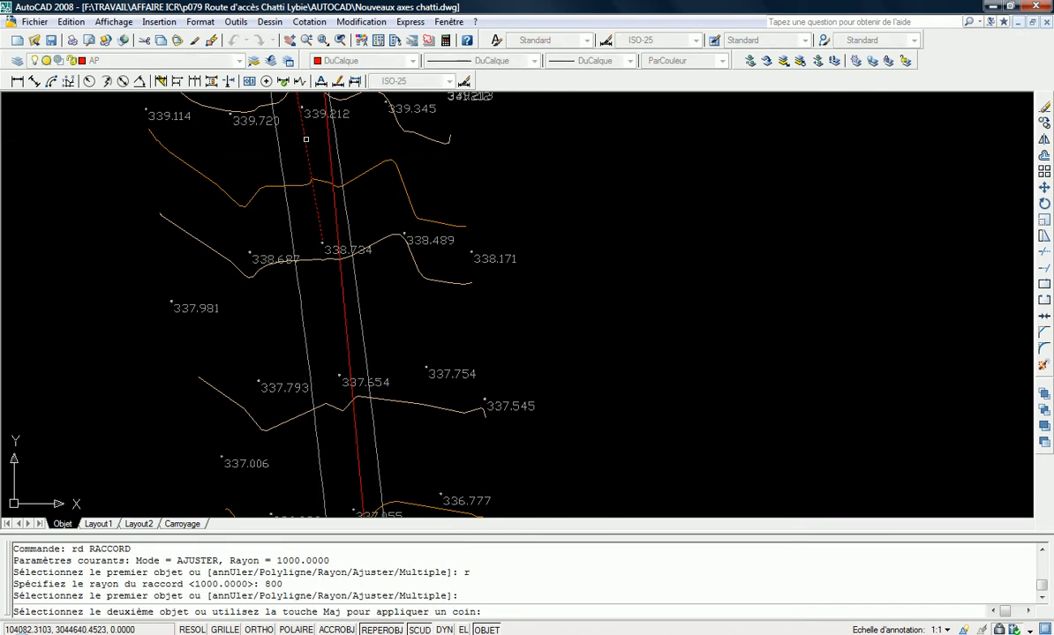
{"action": "scroll", "coordinate": [312, 176], "scroll_direction": "down", "scroll_amount": 2}
{"action": "scroll", "coordinate": [329, 410], "scroll_direction": "up", "scroll_amount": 1}
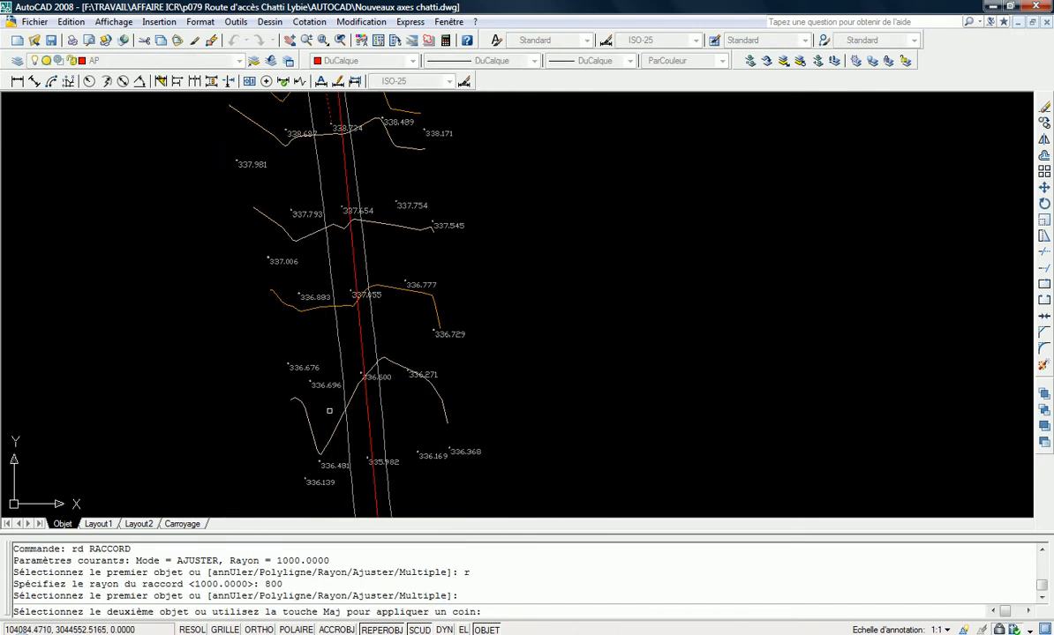
{"action": "left_click", "coordinate": [369, 431]}
{"action": "key", "text": "Escape"}
{"action": "left_click", "coordinate": [351, 254]}
{"action": "scroll", "coordinate": [376, 273], "scroll_direction": "down", "scroll_amount": 2}
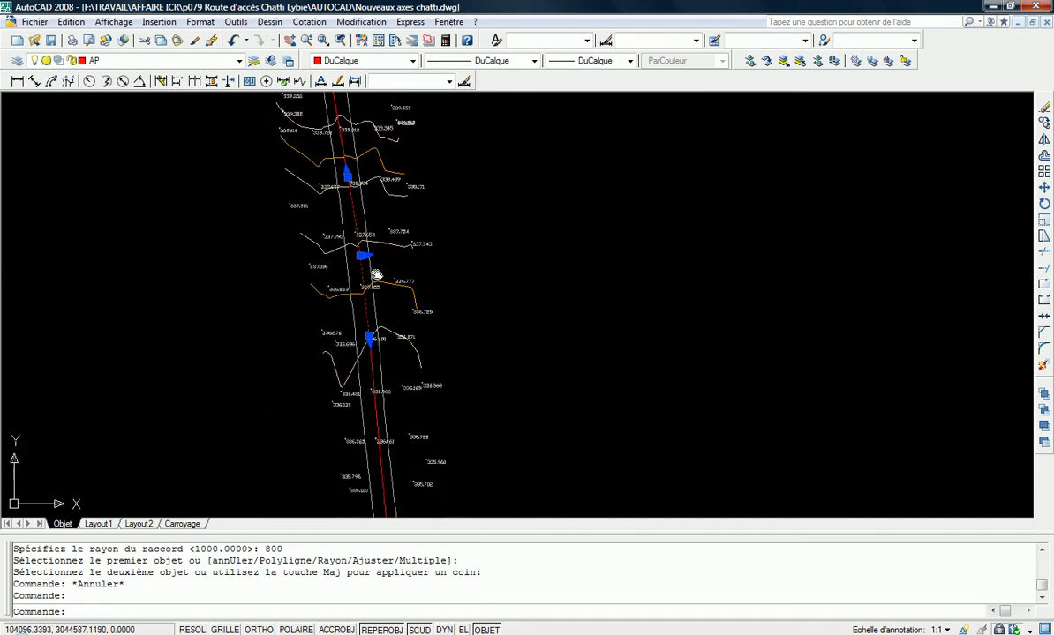
{"action": "scroll", "coordinate": [377, 273], "scroll_direction": "down", "scroll_amount": 2}
{"action": "middle_click_drag", "start_coordinate": [404, 364], "coordinate": [436, 423]}
{"action": "scroll", "coordinate": [436, 422], "scroll_direction": "up", "scroll_amount": 4}
{"action": "key", "text": "Escape"}
Draw another axis line between the track edges, from near spot height 342.949 north to near 344.237
{"action": "scroll", "coordinate": [437, 366], "scroll_direction": "up", "scroll_amount": 2}
{"action": "mouse_move", "coordinate": [438, 366]}
{"action": "middle_mouse_down"}
{"action": "mouse_move", "coordinate": [402, 242]}
{"action": "mouse_move", "coordinate": [390, 139]}
{"action": "middle_mouse_up"}
{"action": "scroll", "coordinate": [431, 345], "scroll_direction": "up", "scroll_amount": 1}
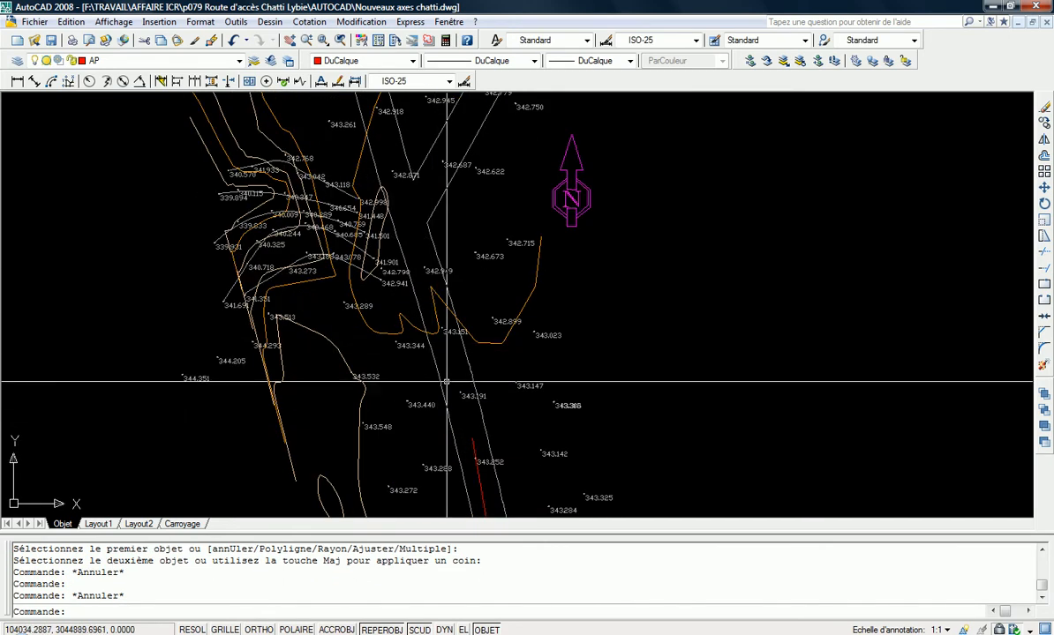
{"action": "scroll", "coordinate": [432, 353], "scroll_direction": "up", "scroll_amount": 4}
{"action": "type", "text": "l"}
{"action": "key", "text": "Return"}
{"action": "left_click", "coordinate": [436, 230]}
{"action": "scroll", "coordinate": [522, 317], "scroll_direction": "down", "scroll_amount": 5}
{"action": "middle_click_drag", "start_coordinate": [522, 318], "coordinate": [537, 423]}
{"action": "scroll", "coordinate": [387, 189], "scroll_direction": "up", "scroll_amount": 2}
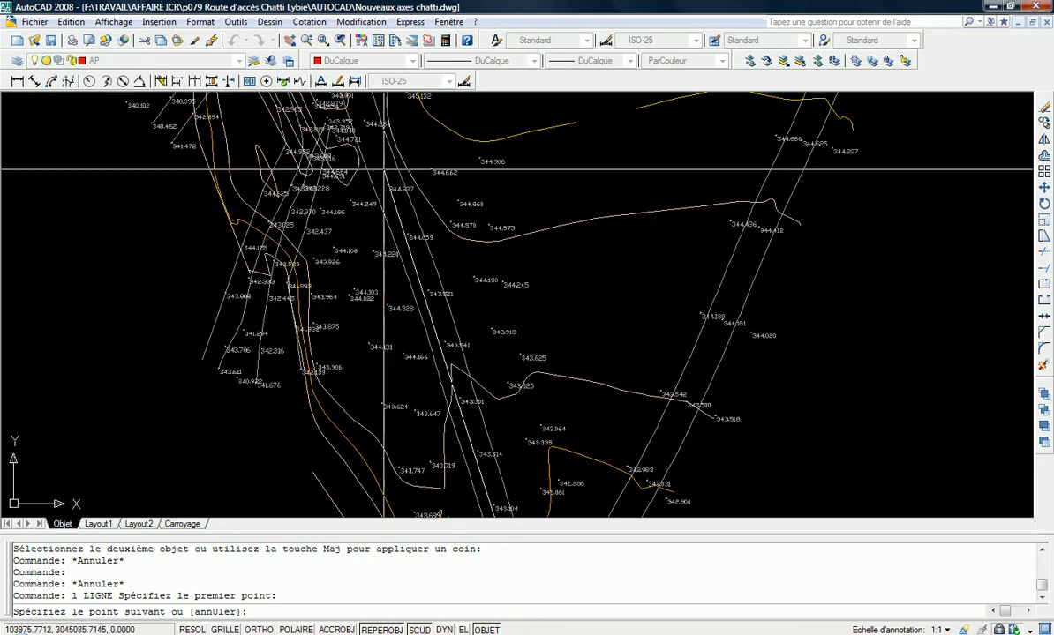
{"action": "key", "text": "Escape"}
{"action": "scroll", "coordinate": [470, 277], "scroll_direction": "down", "scroll_amount": 4}
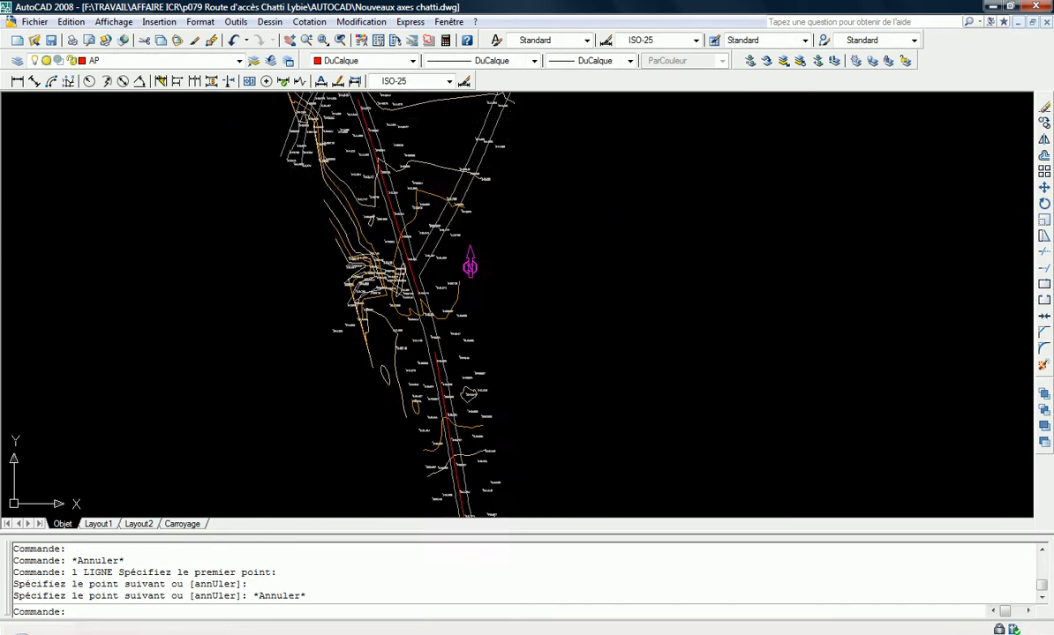
Fillet the axis line ending just past spot height 343.252 with the line starting near 342.949, using a radius of 850
{"action": "scroll", "coordinate": [446, 389], "scroll_direction": "up", "scroll_amount": 4}
{"action": "type", "text": "rd"}
{"action": "key", "text": "Return"}
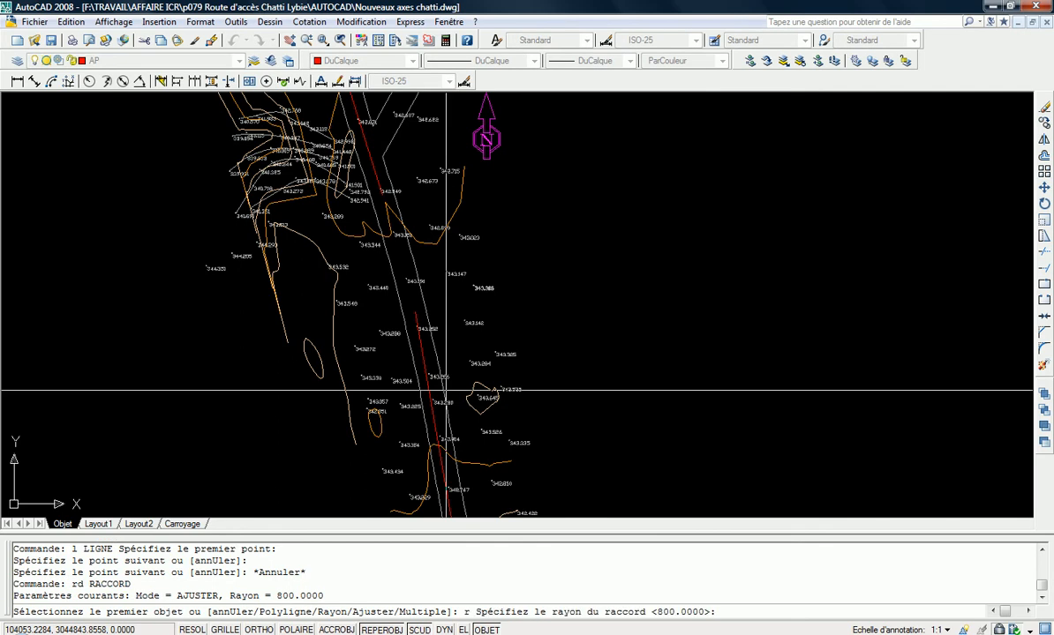
{"action": "type", "text": "50"}
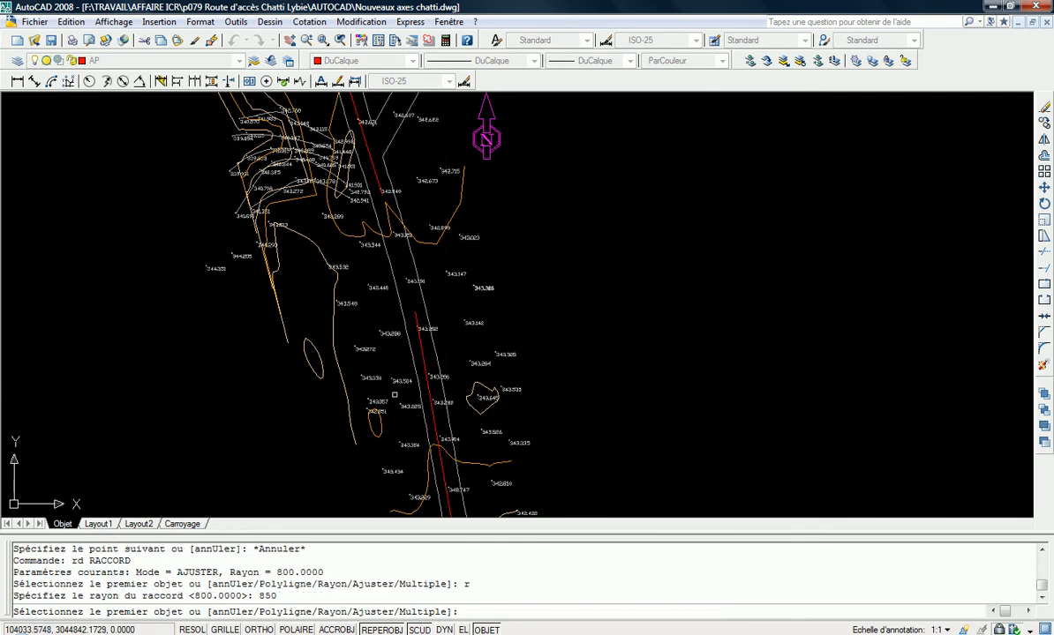
{"action": "left_click", "coordinate": [431, 396]}
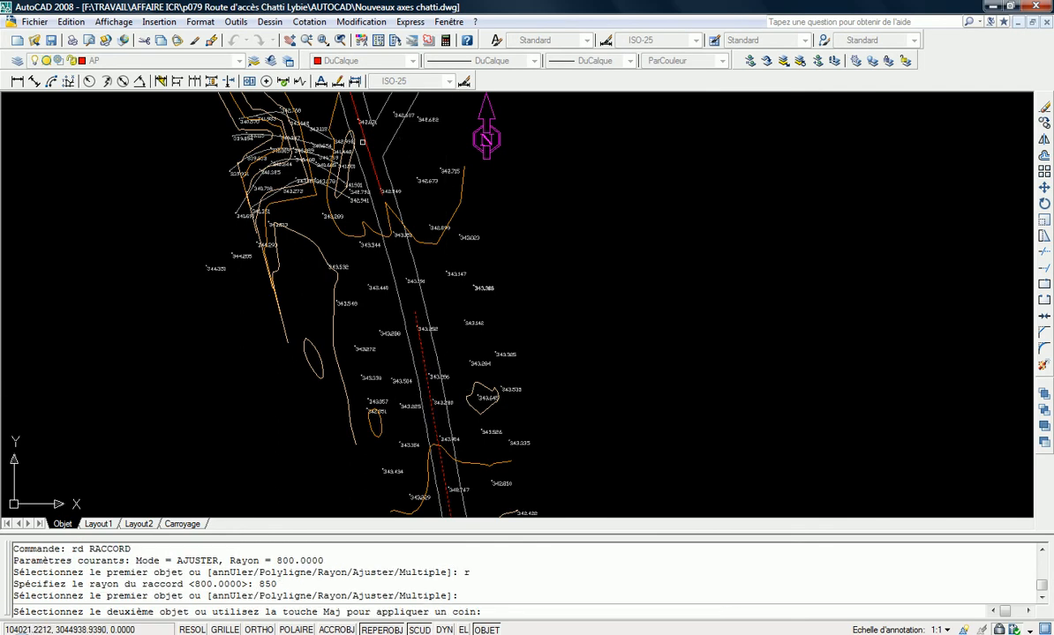
{"action": "key", "text": "Escape"}
Inspect the properties of the new fillet arc between the last two axis lines
{"action": "left_click", "coordinate": [396, 238]}
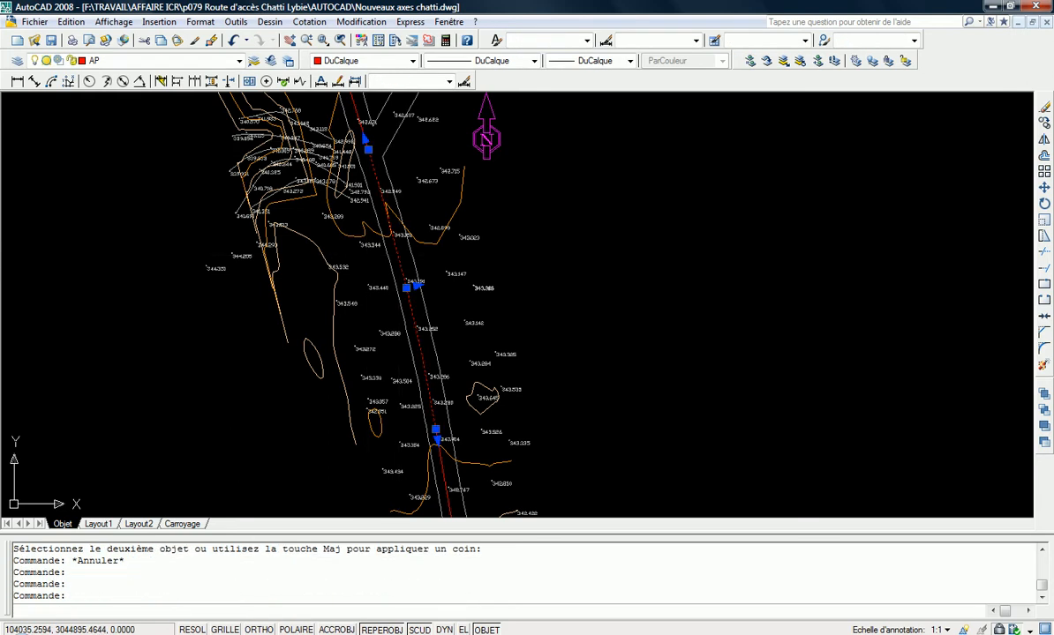
{"action": "key", "text": "ctrl+1"}
{"action": "key", "text": "Escape"}
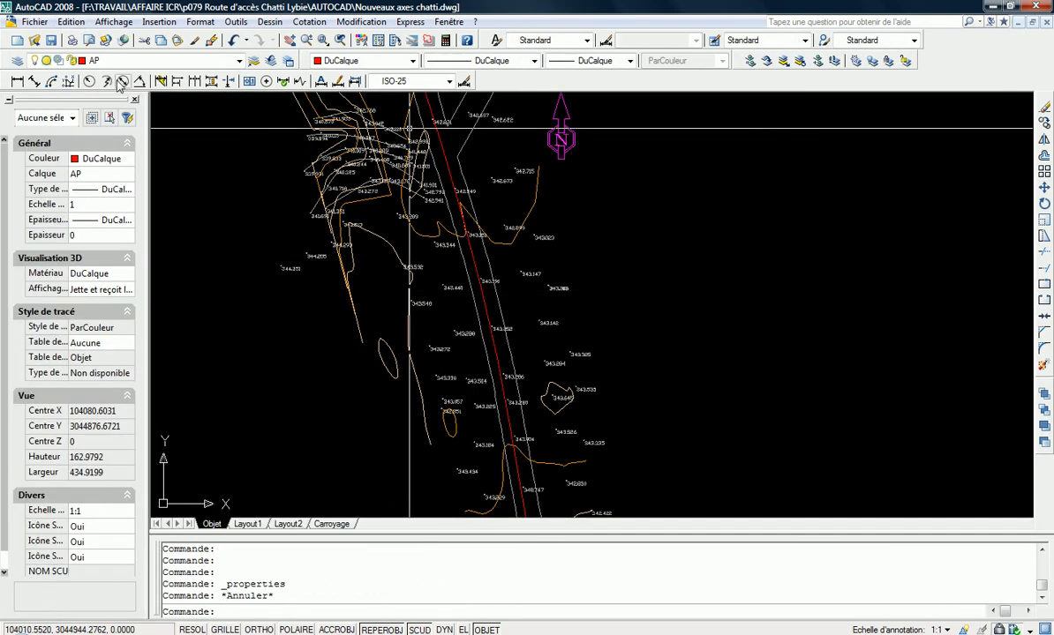
{"action": "left_click", "coordinate": [135, 102]}
Draw the following axis line between the track edges, from near spot height 342.521 south to just past 343.967
{"action": "middle_click_drag", "start_coordinate": [348, 255], "coordinate": [437, 543]}
{"action": "scroll", "coordinate": [415, 477], "scroll_direction": "down", "scroll_amount": 2}
{"action": "middle_click_drag", "start_coordinate": [411, 375], "coordinate": [459, 458]}
{"action": "key", "text": "Escape"}
{"action": "key", "text": "Escape"}
{"action": "middle_click_drag", "start_coordinate": [426, 369], "coordinate": [485, 516]}
{"action": "scroll", "coordinate": [389, 227], "scroll_direction": "up", "scroll_amount": 4}
{"action": "scroll", "coordinate": [306, 353], "scroll_direction": "up", "scroll_amount": 3}
{"action": "scroll", "coordinate": [305, 353], "scroll_direction": "up", "scroll_amount": 2}
{"action": "type", "text": "l"}
{"action": "key", "text": "Return"}
{"action": "left_click", "coordinate": [298, 201]}
{"action": "scroll", "coordinate": [329, 353], "scroll_direction": "down", "scroll_amount": 5}
{"action": "scroll", "coordinate": [383, 294], "scroll_direction": "up", "scroll_amount": 2}
{"action": "scroll", "coordinate": [405, 300], "scroll_direction": "up", "scroll_amount": 3}
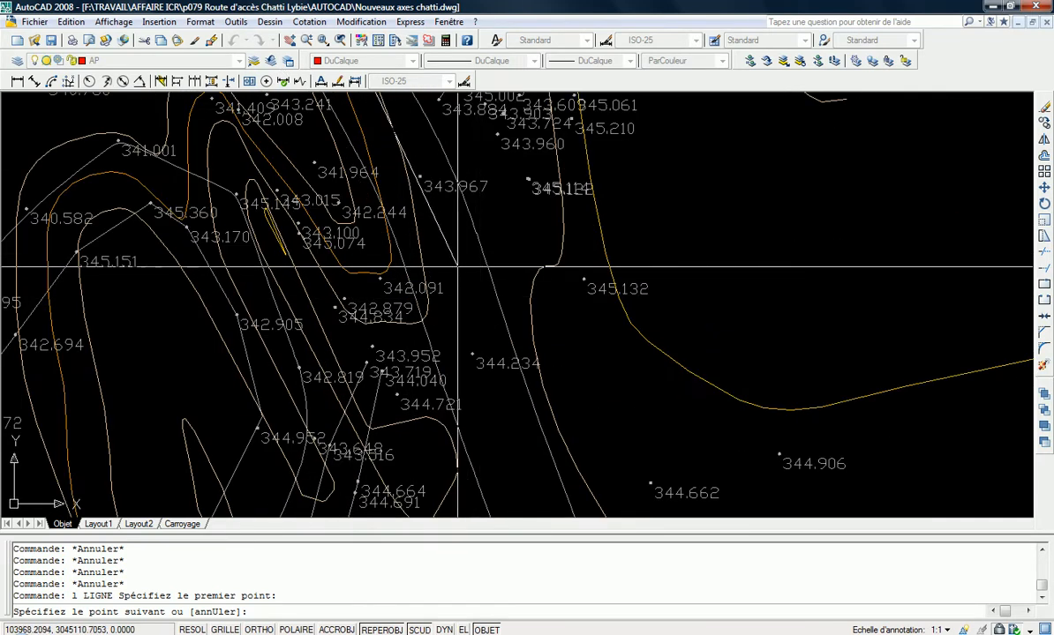
{"action": "key", "text": "Escape"}
Fillet the axis line ending near spot height 344.059 with the new line near 343.967, using a radius of 1000
{"action": "scroll", "coordinate": [447, 265], "scroll_direction": "down", "scroll_amount": 5}
{"action": "scroll", "coordinate": [455, 362], "scroll_direction": "up", "scroll_amount": 3}
{"action": "type", "text": "r"}
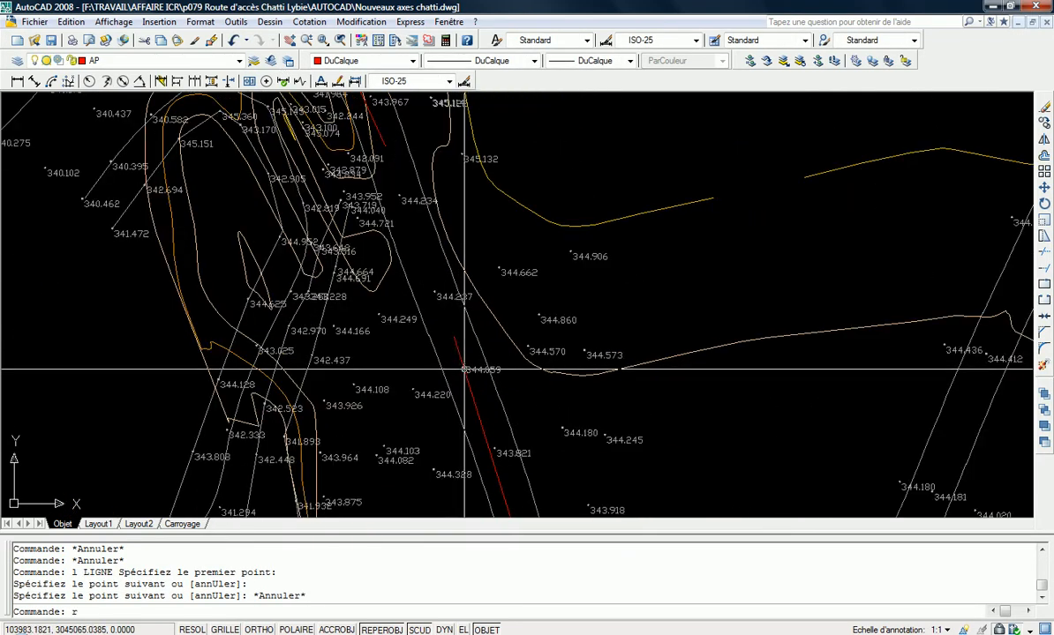
{"action": "type", "text": "d"}
{"action": "key", "text": "Return"}
{"action": "type", "text": "r1000"}
{"action": "key", "text": "Return"}
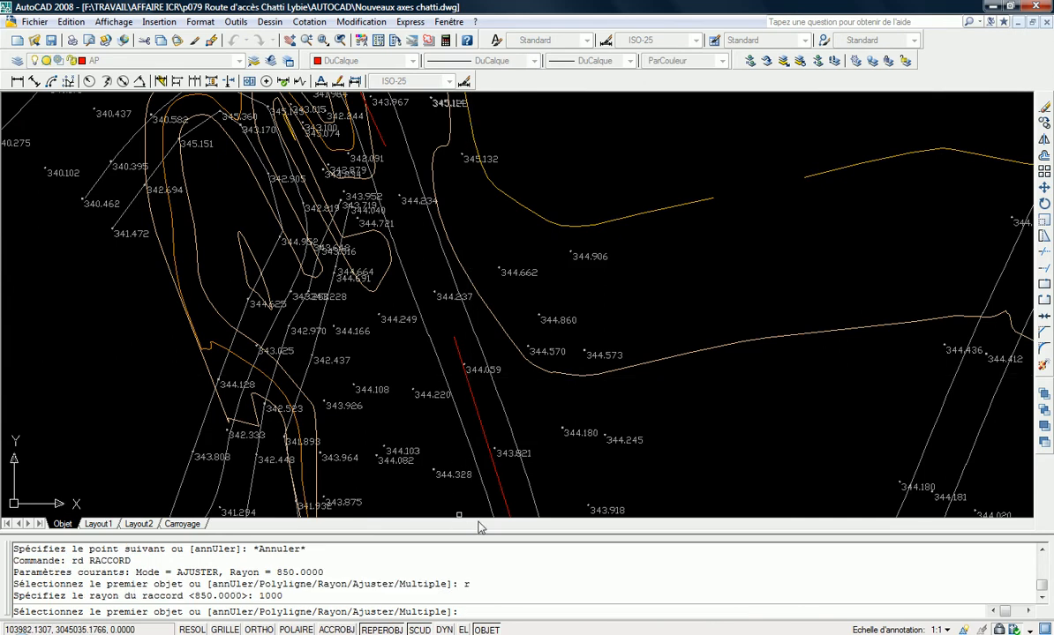
{"action": "left_click", "coordinate": [477, 417]}
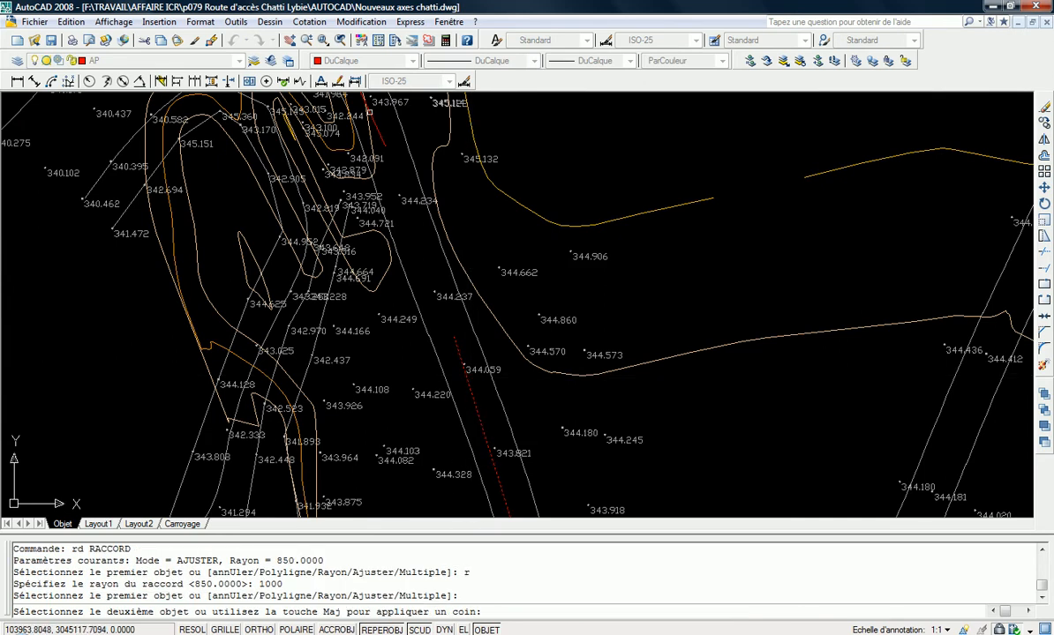
{"action": "left_click", "coordinate": [372, 109]}
{"action": "key", "text": "Escape"}
Draw a further axis line between the track edges, from near spot height 345.302 north to just past 347.158
{"action": "scroll", "coordinate": [421, 238], "scroll_direction": "down", "scroll_amount": 5}
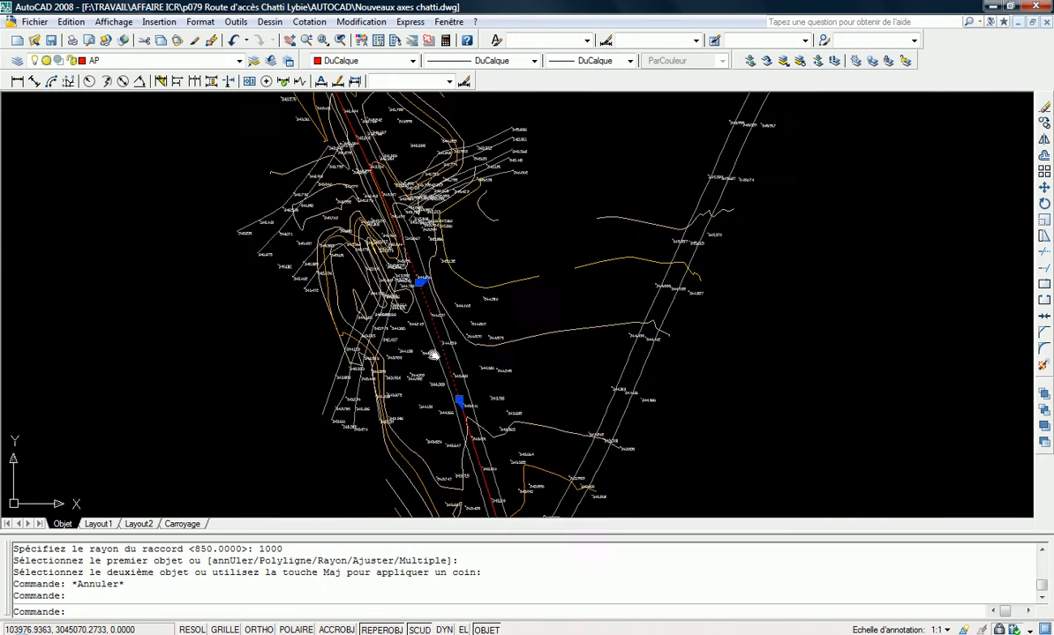
{"action": "scroll", "coordinate": [458, 384], "scroll_direction": "down", "scroll_amount": 3}
{"action": "middle_click_drag", "start_coordinate": [444, 391], "coordinate": [430, 442]}
{"action": "scroll", "coordinate": [428, 439], "scroll_direction": "down", "scroll_amount": 3}
{"action": "scroll", "coordinate": [366, 290], "scroll_direction": "down", "scroll_amount": 2}
{"action": "middle_click_drag", "start_coordinate": [351, 309], "coordinate": [336, 262]}
{"action": "scroll", "coordinate": [334, 262], "scroll_direction": "up", "scroll_amount": 6}
{"action": "scroll", "coordinate": [357, 248], "scroll_direction": "up", "scroll_amount": 3}
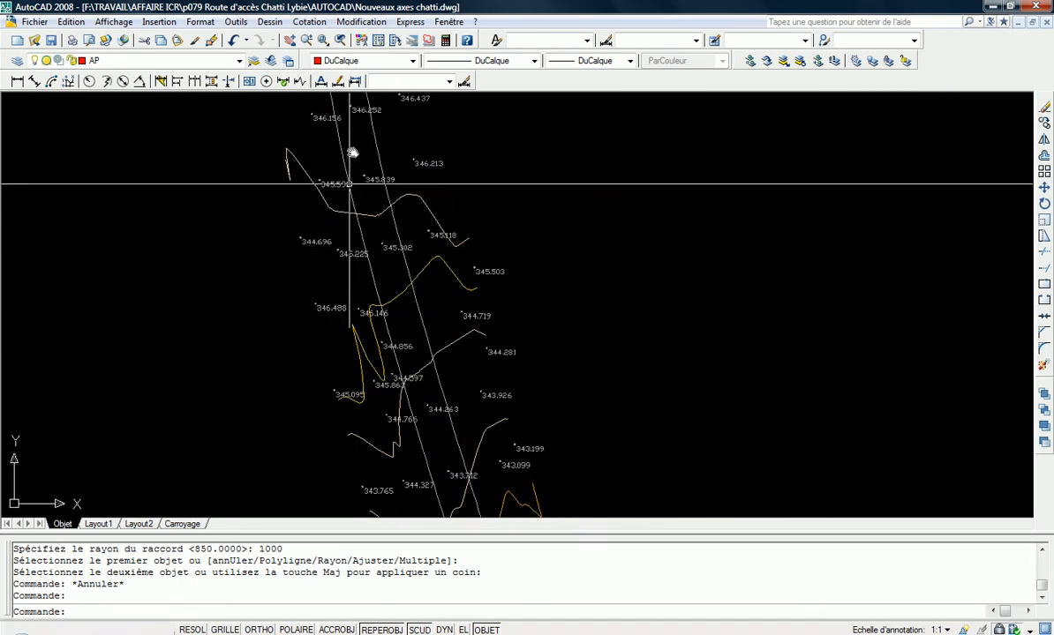
{"action": "middle_click_drag", "start_coordinate": [357, 212], "coordinate": [412, 353]}
{"action": "scroll", "coordinate": [411, 353], "scroll_direction": "down", "scroll_amount": 3}
{"action": "scroll", "coordinate": [362, 208], "scroll_direction": "up", "scroll_amount": 6}
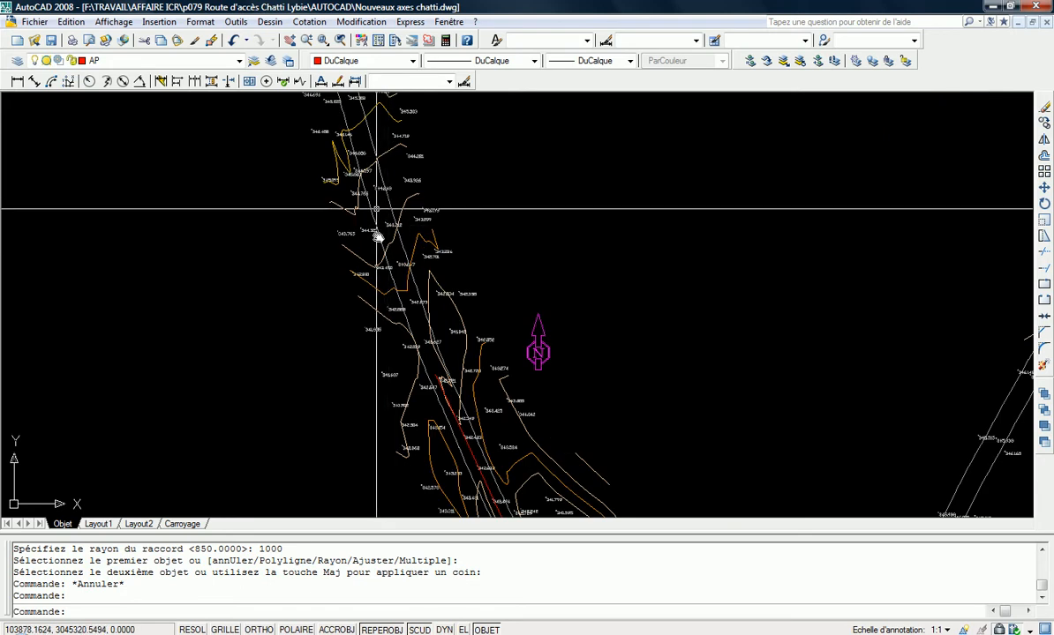
{"action": "scroll", "coordinate": [344, 163], "scroll_direction": "up", "scroll_amount": 2}
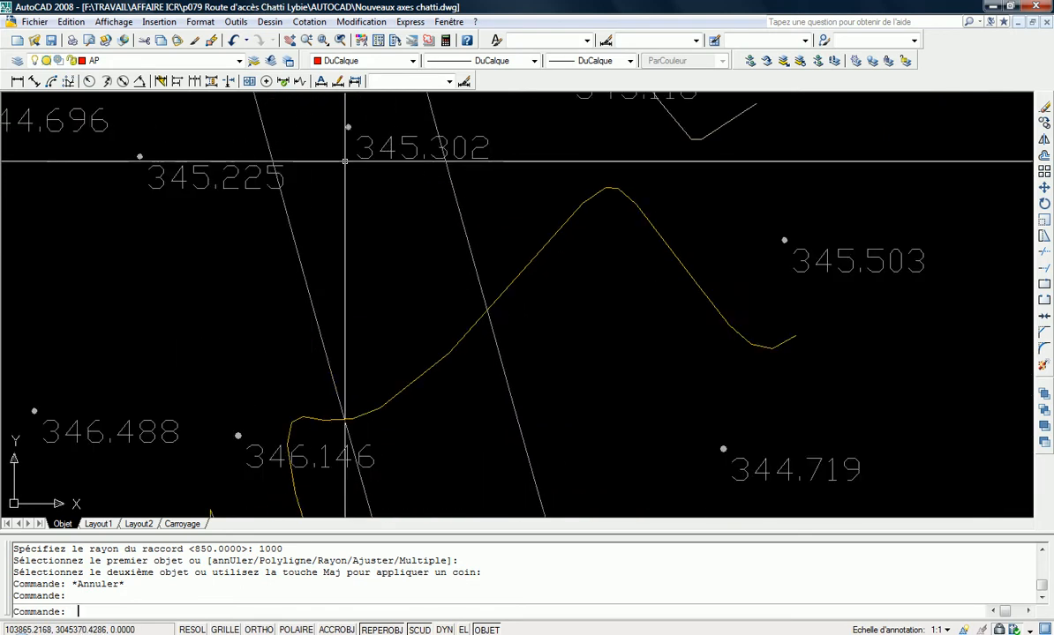
{"action": "type", "text": "l"}
{"action": "key", "text": "Return"}
{"action": "left_click", "coordinate": [348, 153]}
{"action": "scroll", "coordinate": [348, 153], "scroll_direction": "down", "scroll_amount": 5}
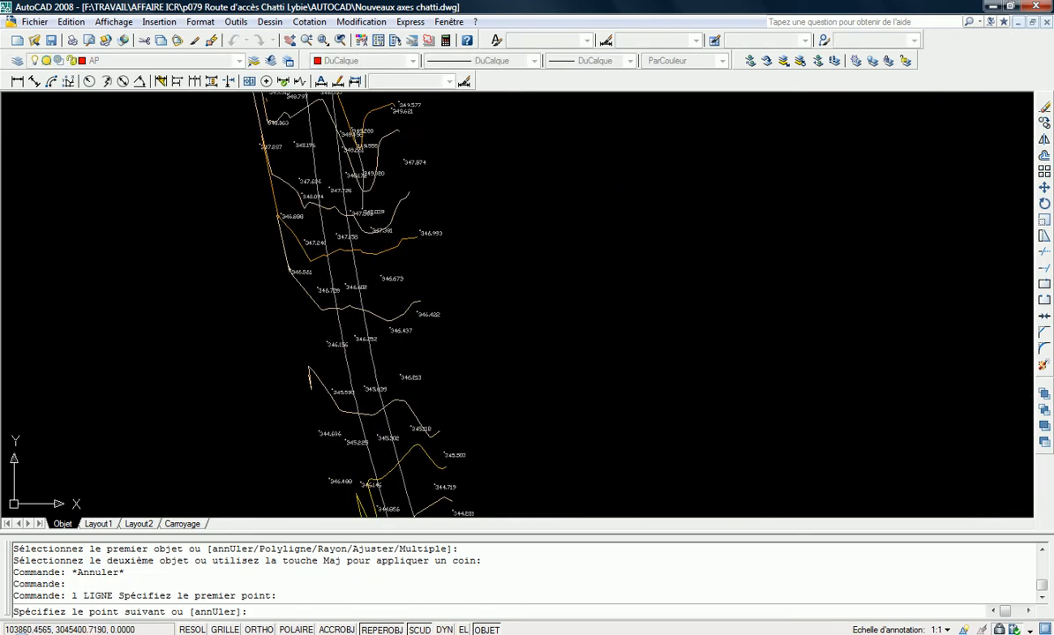
{"action": "scroll", "coordinate": [333, 242], "scroll_direction": "up", "scroll_amount": 2}
{"action": "left_click", "coordinate": [334, 212]}
{"action": "key", "text": "Escape"}
Fillet the axis line starting near spot height 345.302 with the line ending near 342.521, using a radius of 1000
{"action": "scroll", "coordinate": [325, 275], "scroll_direction": "down", "scroll_amount": 2}
{"action": "middle_click_drag", "start_coordinate": [369, 481], "coordinate": [317, 252]}
{"action": "mouse_move", "coordinate": [334, 320]}
{"action": "middle_mouse_down"}
{"action": "mouse_move", "coordinate": [313, 248]}
{"action": "mouse_move", "coordinate": [320, 257]}
{"action": "middle_mouse_up"}
{"action": "key", "text": "Escape"}
{"action": "key", "text": "Escape"}
{"action": "type", "text": "rd"}
{"action": "key", "text": "Return"}
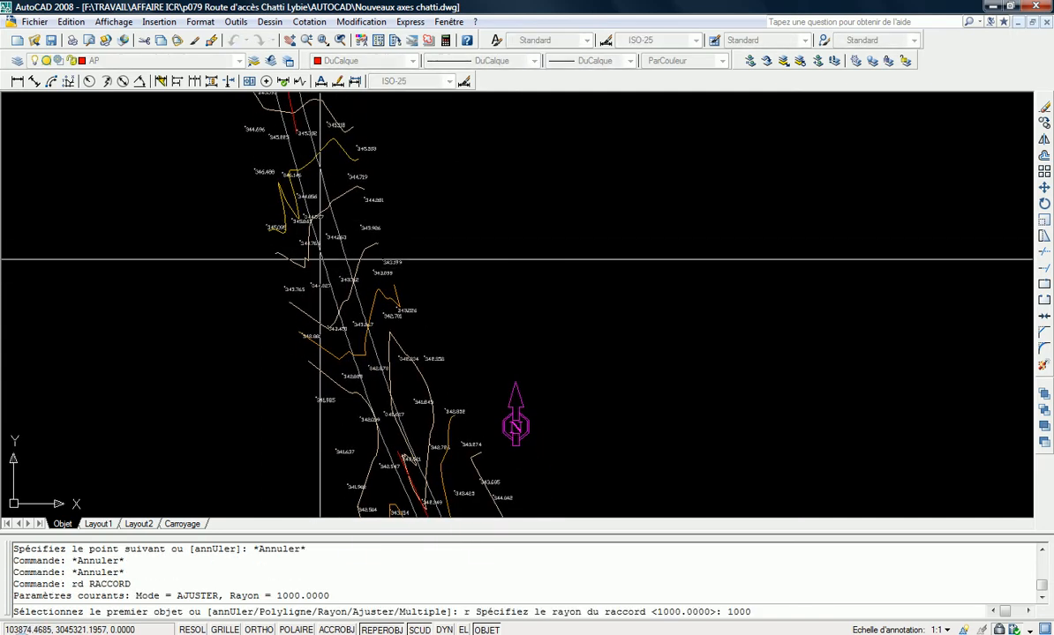
{"action": "key", "text": "Return"}
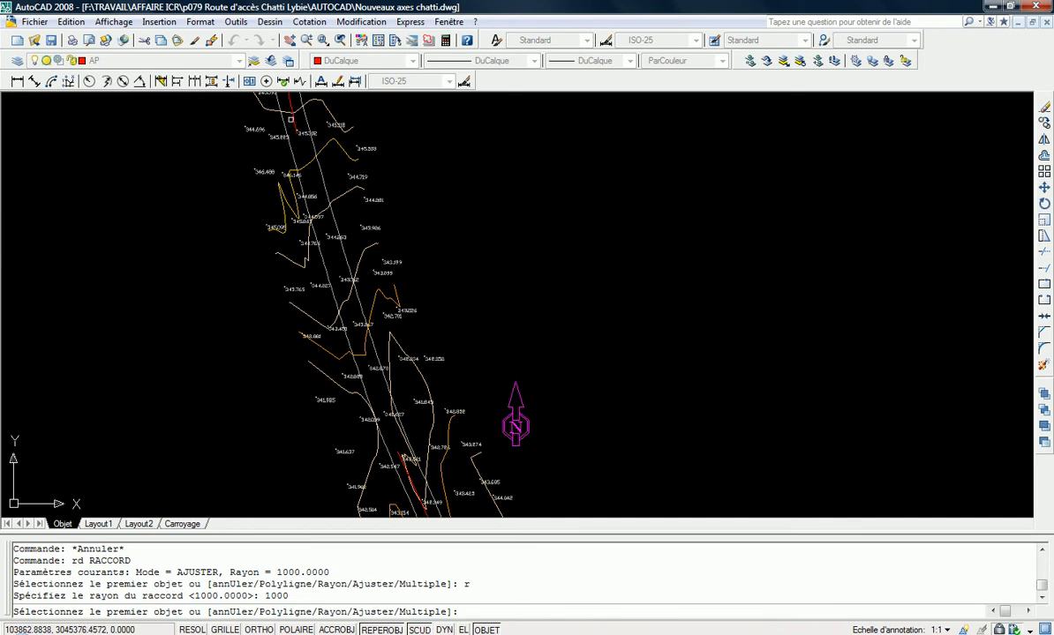
{"action": "left_click", "coordinate": [290, 118]}
{"action": "left_click", "coordinate": [293, 121]}
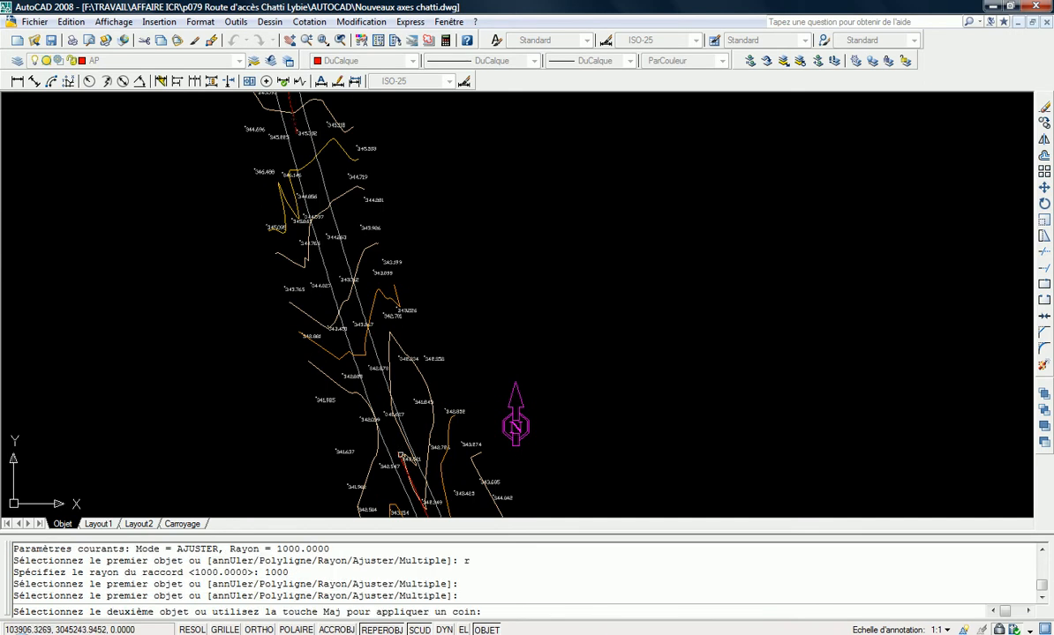
{"action": "key", "text": "Escape"}
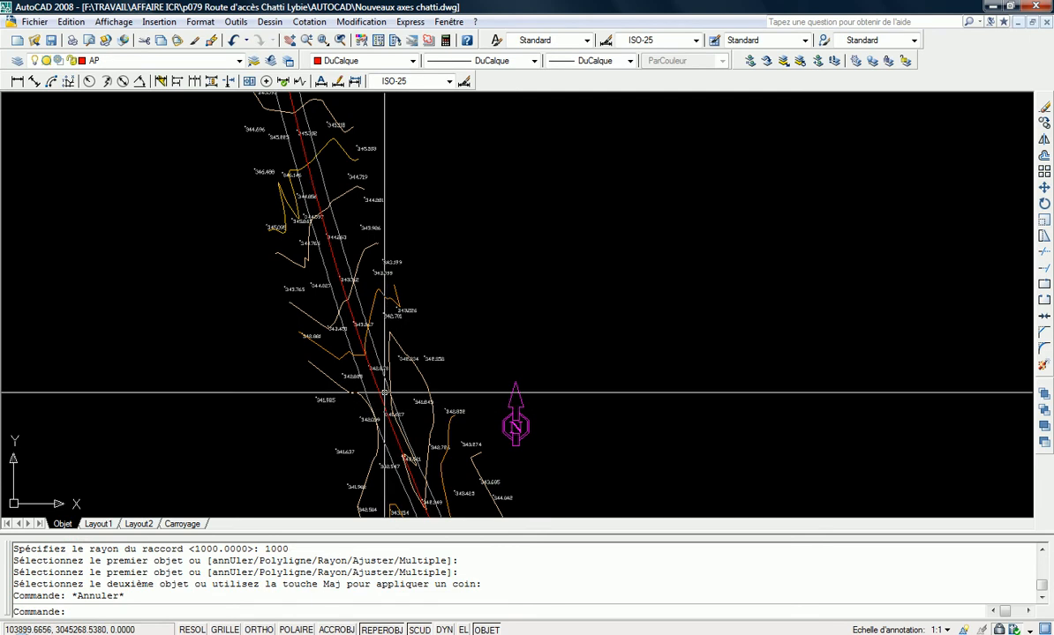
Select the new fillet arc and examine how it runs between the two track edges along its length
{"action": "left_click", "coordinate": [377, 385]}
{"action": "scroll", "coordinate": [353, 348], "scroll_direction": "down", "scroll_amount": 6}
{"action": "middle_click_drag", "start_coordinate": [345, 340], "coordinate": [326, 296]}
{"action": "scroll", "coordinate": [376, 425], "scroll_direction": "up", "scroll_amount": 7}
{"action": "mouse_move", "coordinate": [382, 382]}
{"action": "middle_mouse_down"}
{"action": "mouse_move", "coordinate": [425, 503]}
{"action": "mouse_move", "coordinate": [412, 434]}
{"action": "middle_mouse_up"}
{"action": "scroll", "coordinate": [408, 413], "scroll_direction": "down", "scroll_amount": 3}
{"action": "mouse_move", "coordinate": [345, 280]}
{"action": "middle_mouse_down"}
{"action": "mouse_move", "coordinate": [367, 421]}
{"action": "mouse_move", "coordinate": [346, 230]}
{"action": "middle_mouse_up"}
{"action": "scroll", "coordinate": [344, 230], "scroll_direction": "down", "scroll_amount": 4}
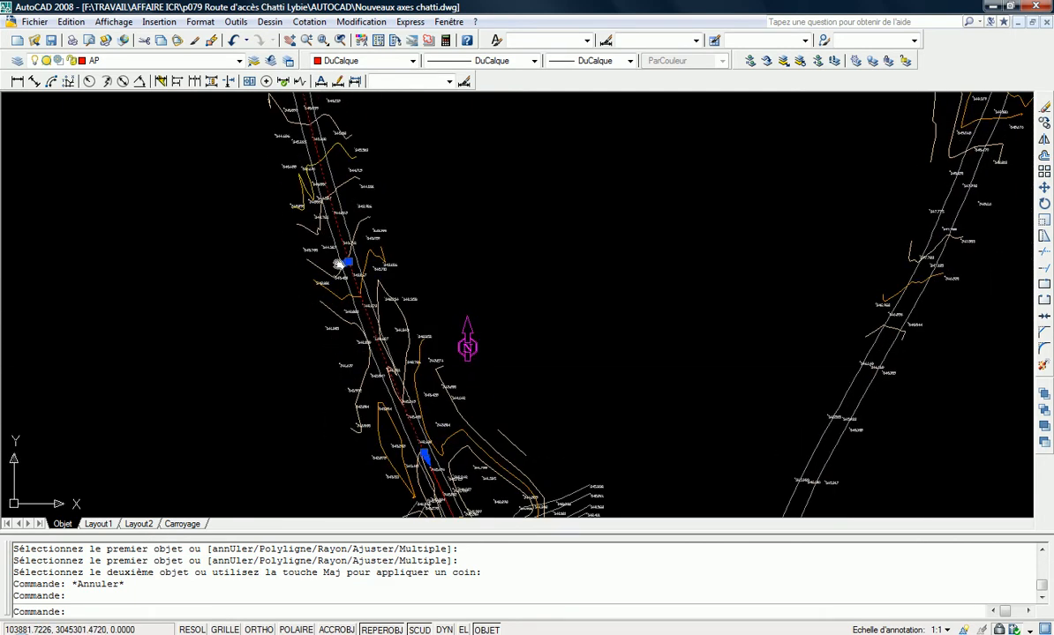
{"action": "scroll", "coordinate": [364, 336], "scroll_direction": "up", "scroll_amount": 2}
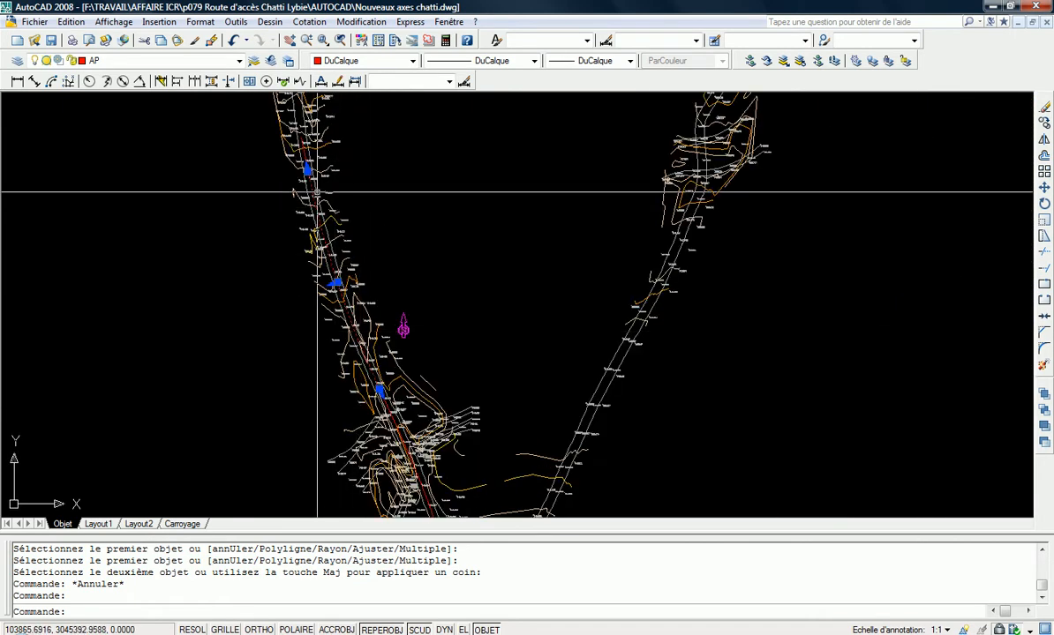
{"action": "scroll", "coordinate": [309, 171], "scroll_direction": "up", "scroll_amount": 8}
{"action": "middle_click_drag", "start_coordinate": [411, 393], "coordinate": [333, 97]}
{"action": "middle_click_drag", "start_coordinate": [375, 282], "coordinate": [321, 78]}
{"action": "middle_click_drag", "start_coordinate": [444, 354], "coordinate": [351, 112]}
{"action": "middle_click_drag", "start_coordinate": [461, 384], "coordinate": [427, 309]}
{"action": "scroll", "coordinate": [367, 277], "scroll_direction": "up", "scroll_amount": 8}
{"action": "scroll", "coordinate": [364, 266], "scroll_direction": "down", "scroll_amount": 8}
{"action": "middle_click_drag", "start_coordinate": [400, 368], "coordinate": [454, 497]}
{"action": "middle_click_drag", "start_coordinate": [391, 321], "coordinate": [432, 479]}
{"action": "scroll", "coordinate": [332, 228], "scroll_direction": "up", "scroll_amount": 4}
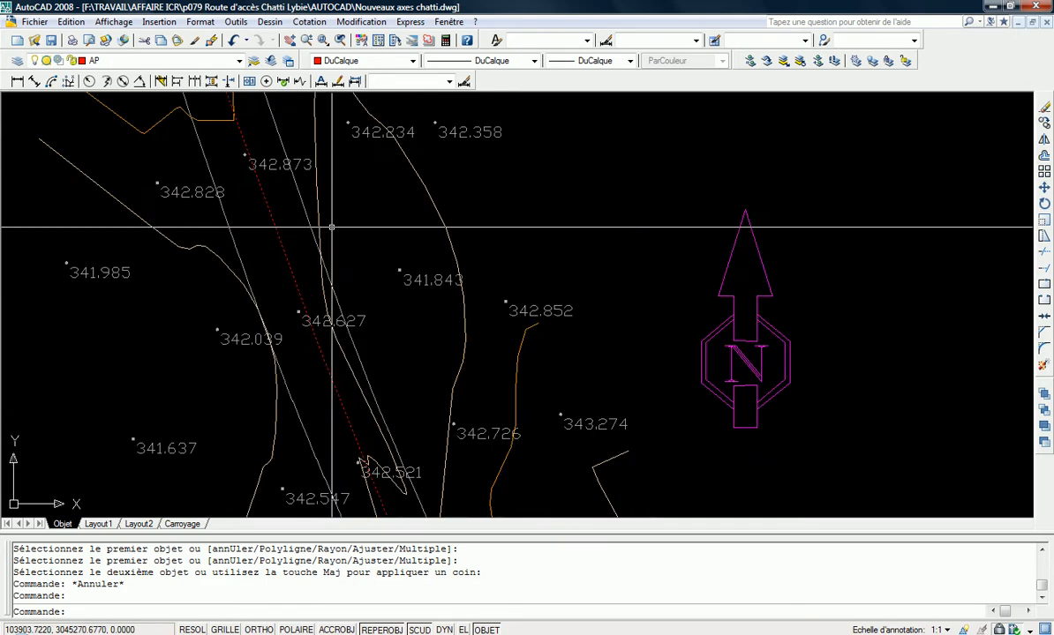
Highlight both track edges beside spot height 342.873 to compare them with the axis, and clear the selection
{"action": "key", "text": "Escape"}
{"action": "middle_click_drag", "start_coordinate": [304, 217], "coordinate": [336, 327]}
{"action": "scroll", "coordinate": [326, 309], "scroll_direction": "up", "scroll_amount": 6}
{"action": "key", "text": "Escape"}
{"action": "left_click", "coordinate": [362, 254]}
{"action": "left_click", "coordinate": [340, 304]}
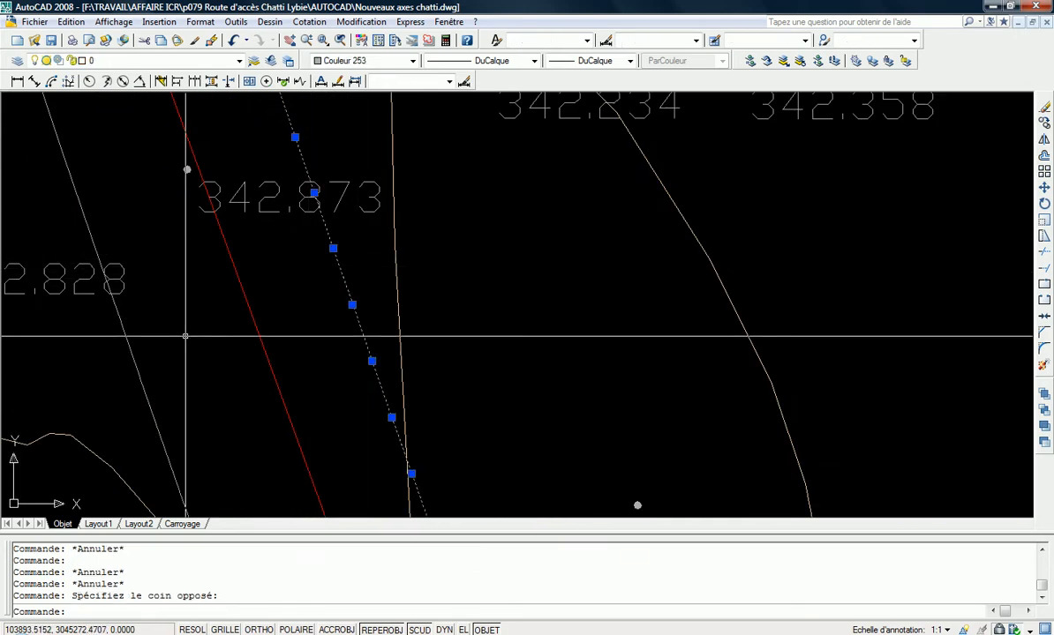
{"action": "left_click", "coordinate": [66, 373]}
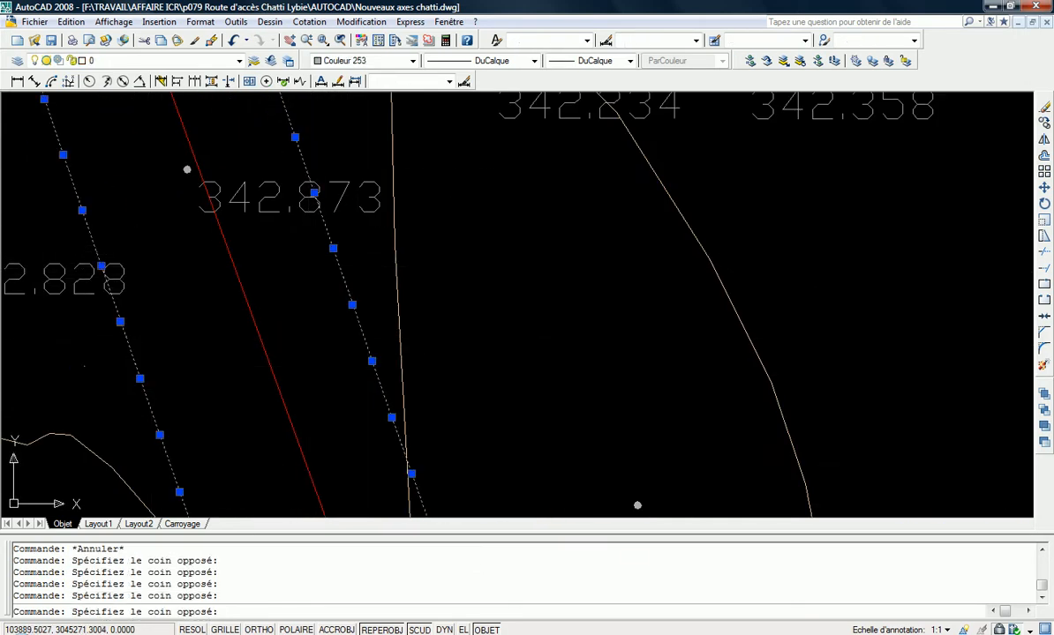
{"action": "key", "text": "Escape"}
{"action": "key", "text": "Escape"}
{"action": "key", "text": "Escape"}
Draw an axis line between the track edges, from just north of spot height 349.356 south to near 348.458
{"action": "scroll", "coordinate": [220, 307], "scroll_direction": "down", "scroll_amount": 10}
{"action": "middle_click_drag", "start_coordinate": [247, 245], "coordinate": [273, 470]}
{"action": "key", "text": "Escape"}
{"action": "scroll", "coordinate": [212, 315], "scroll_direction": "down", "scroll_amount": 4}
{"action": "middle_click_drag", "start_coordinate": [238, 301], "coordinate": [256, 384]}
{"action": "scroll", "coordinate": [205, 162], "scroll_direction": "up", "scroll_amount": 4}
{"action": "scroll", "coordinate": [205, 160], "scroll_direction": "up", "scroll_amount": 5}
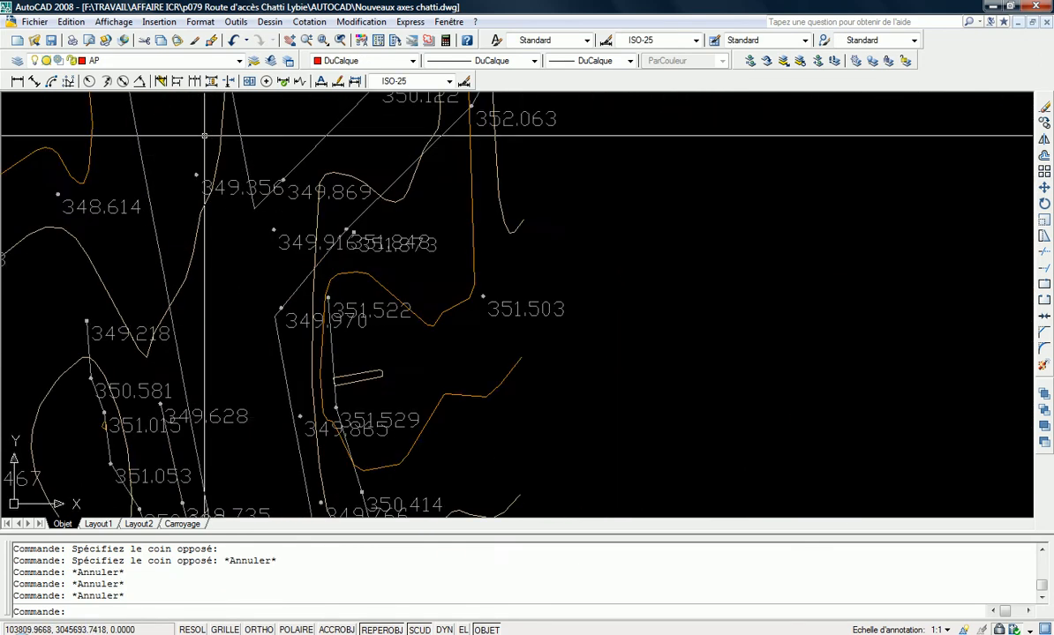
{"action": "type", "text": "l"}
{"action": "key", "text": "Return"}
{"action": "left_click", "coordinate": [181, 113]}
{"action": "scroll", "coordinate": [181, 114], "scroll_direction": "down", "scroll_amount": 8}
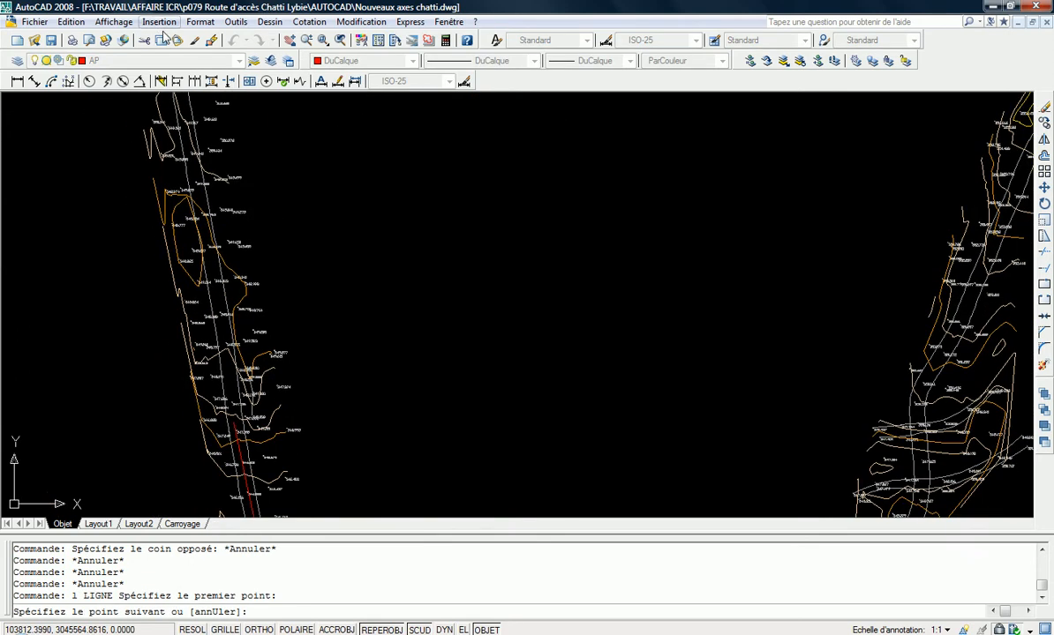
{"action": "scroll", "coordinate": [238, 382], "scroll_direction": "up", "scroll_amount": 4}
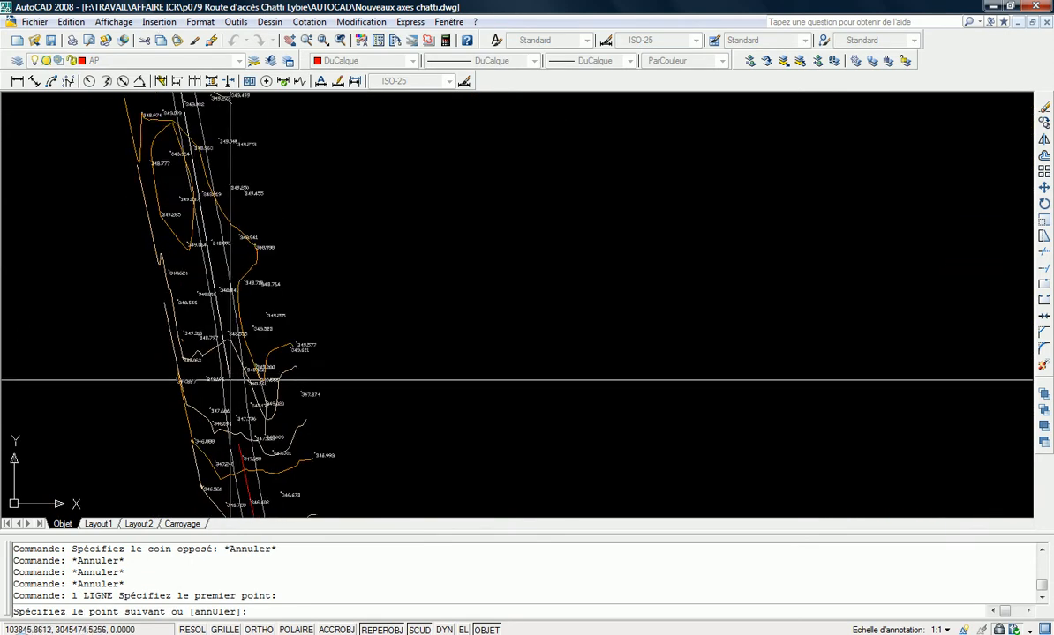
{"action": "scroll", "coordinate": [231, 382], "scroll_direction": "up", "scroll_amount": 3}
{"action": "left_click", "coordinate": [241, 379]}
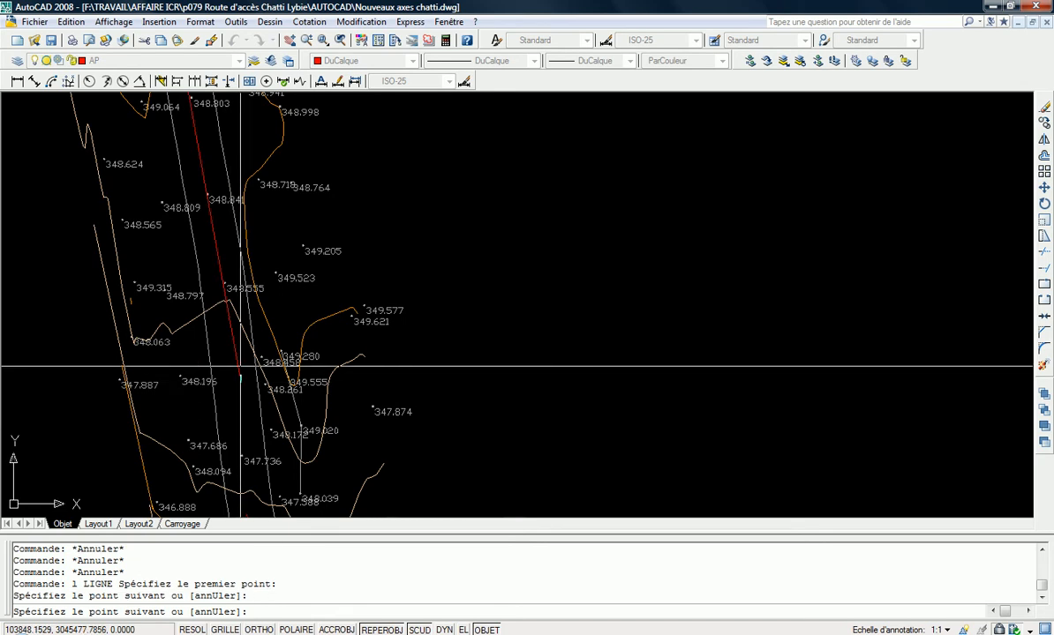
{"action": "scroll", "coordinate": [246, 378], "scroll_direction": "down", "scroll_amount": 2}
{"action": "key", "text": "Escape"}
{"action": "key", "text": "Escape"}
Draw an axis line from the end of the existing line near spot height 347.158 north to just past 348.963
{"action": "scroll", "coordinate": [215, 267], "scroll_direction": "up", "scroll_amount": 3}
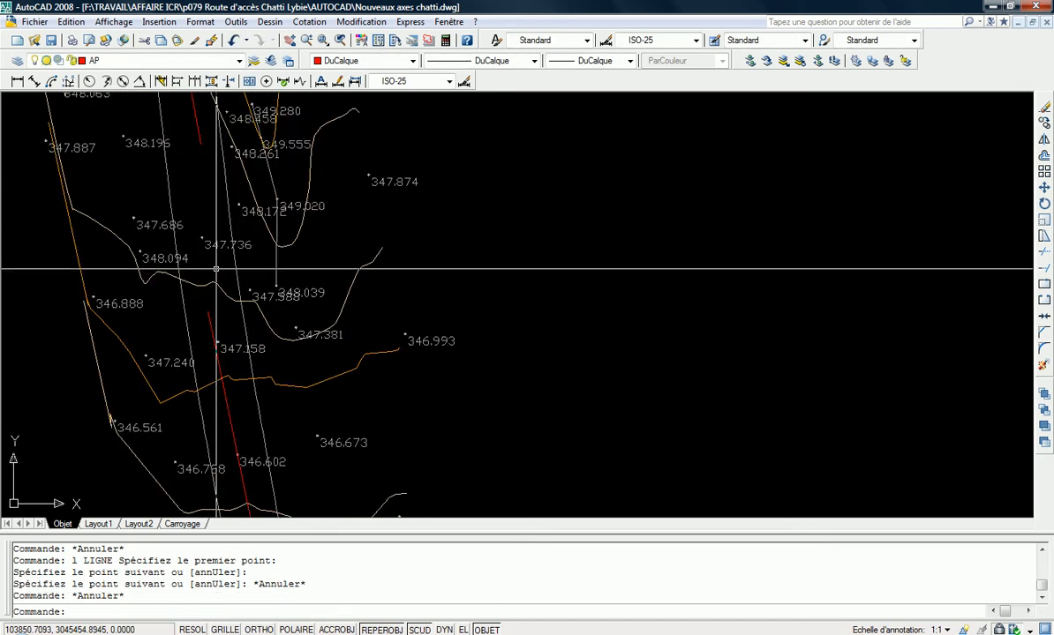
{"action": "scroll", "coordinate": [214, 258], "scroll_direction": "down", "scroll_amount": 2}
{"action": "type", "text": "l"}
{"action": "key", "text": "Return"}
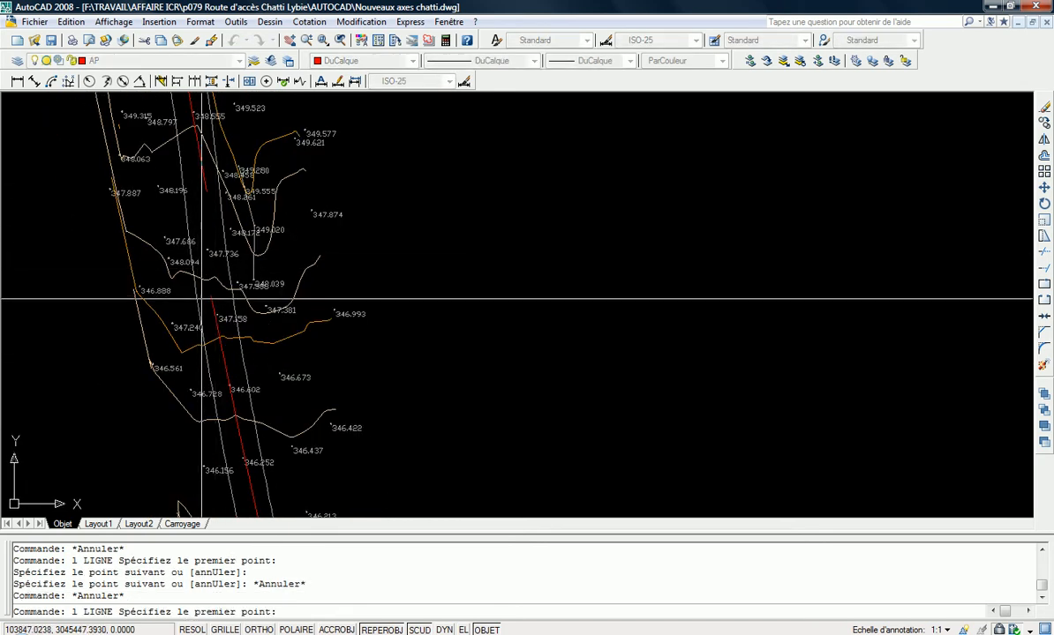
{"action": "left_click", "coordinate": [211, 296]}
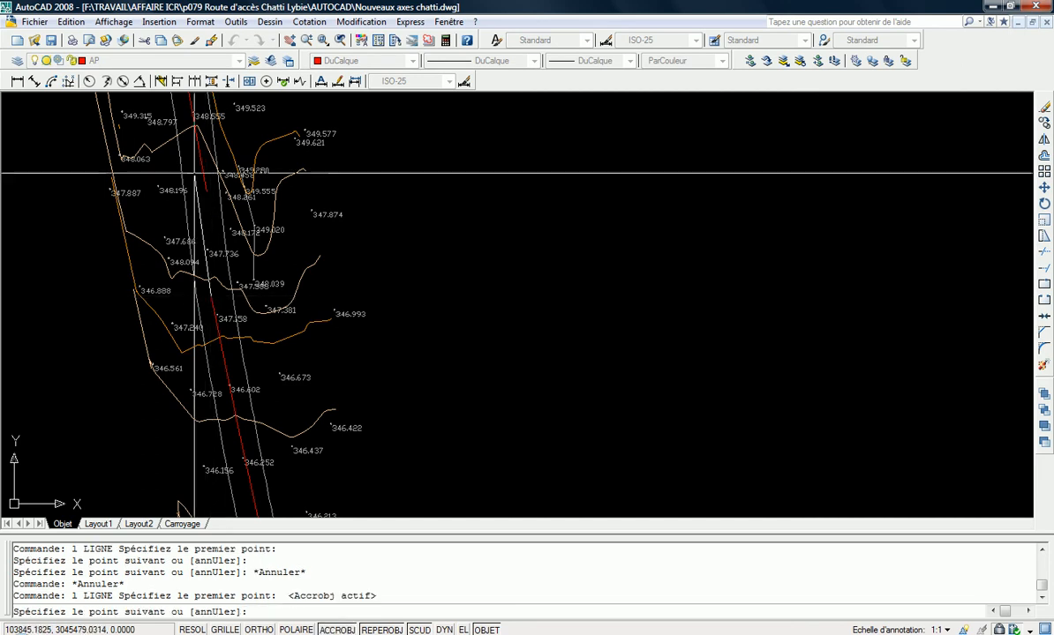
{"action": "scroll", "coordinate": [203, 216], "scroll_direction": "down", "scroll_amount": 6}
{"action": "middle_click_drag", "start_coordinate": [192, 146], "coordinate": [208, 305]}
{"action": "scroll", "coordinate": [212, 205], "scroll_direction": "up", "scroll_amount": 10}
{"action": "scroll", "coordinate": [222, 183], "scroll_direction": "up", "scroll_amount": 2}
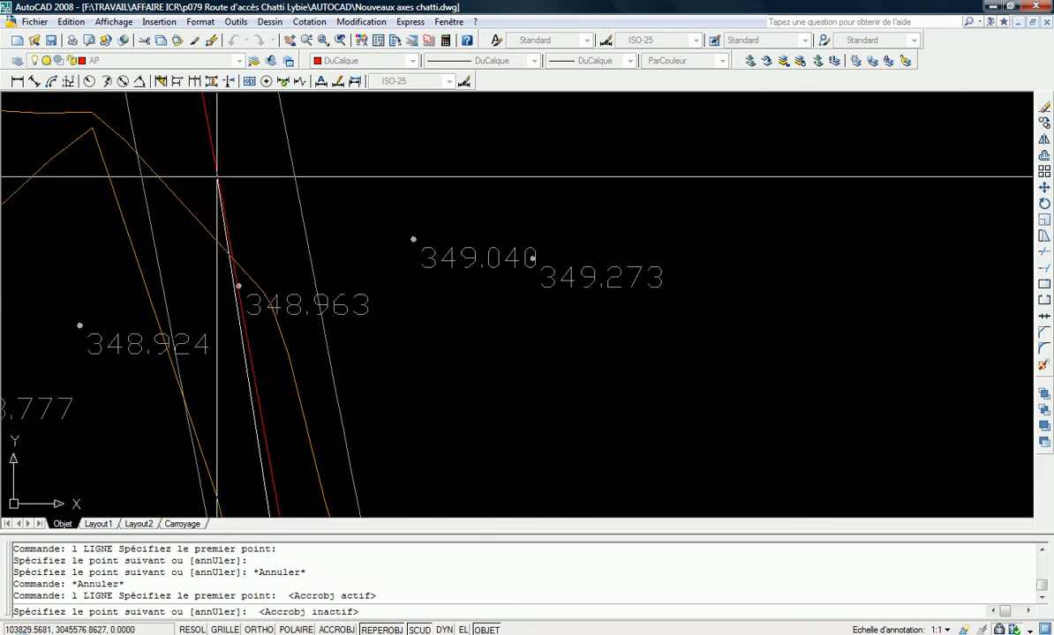
{"action": "key", "text": "Escape"}
{"action": "scroll", "coordinate": [219, 179], "scroll_direction": "down", "scroll_amount": 8}
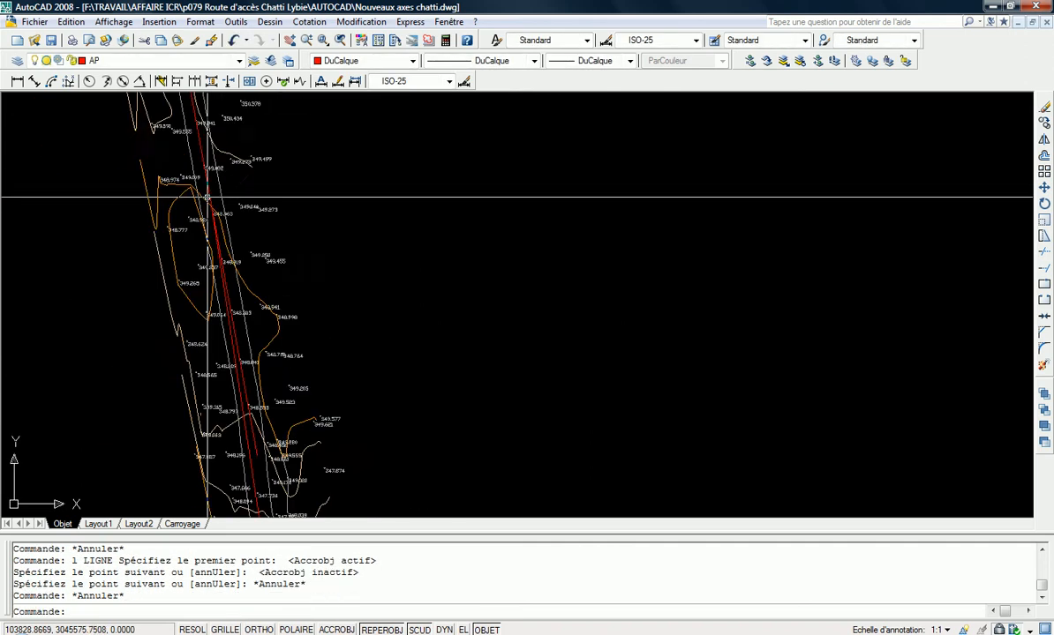
Fillet the existing axis line and the line running north from it, just above spot height 347.158, with radius 800
{"action": "scroll", "coordinate": [219, 189], "scroll_direction": "up", "scroll_amount": 6}
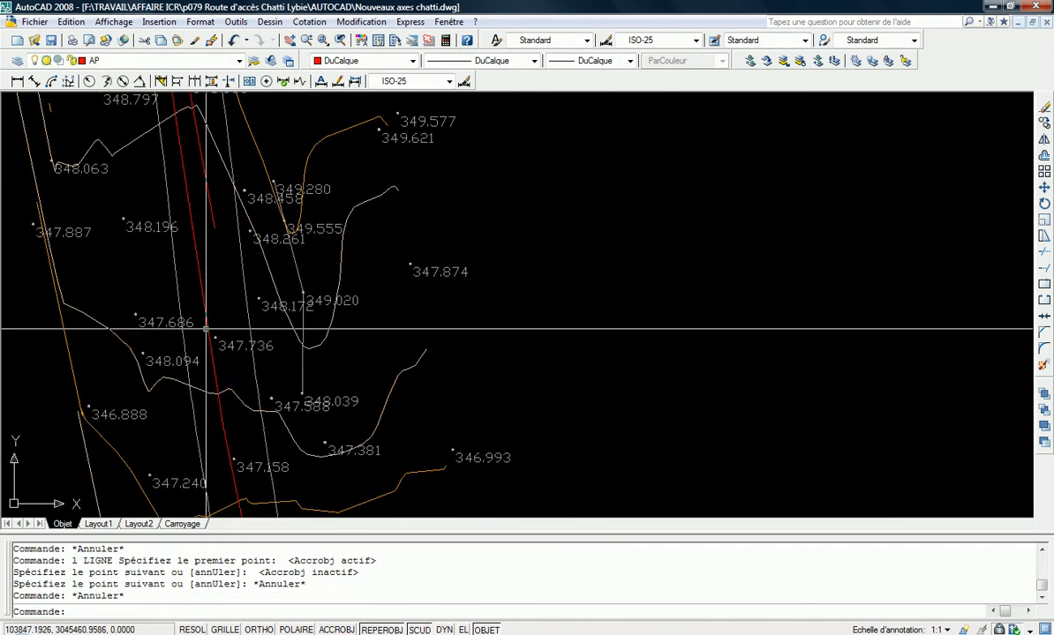
{"action": "left_click", "coordinate": [206, 412]}
{"action": "scroll", "coordinate": [210, 380], "scroll_direction": "up", "scroll_amount": 5}
{"action": "key", "text": "Escape"}
{"action": "key", "text": "Escape"}
{"action": "type", "text": "rd"}
{"action": "key", "text": "Return"}
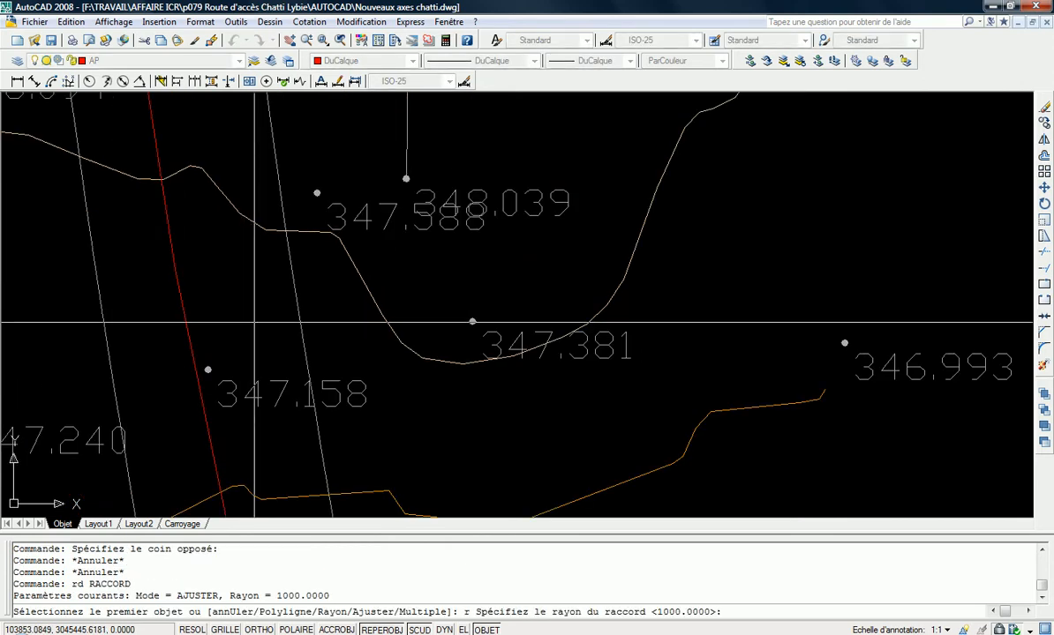
{"action": "key", "text": "Return"}
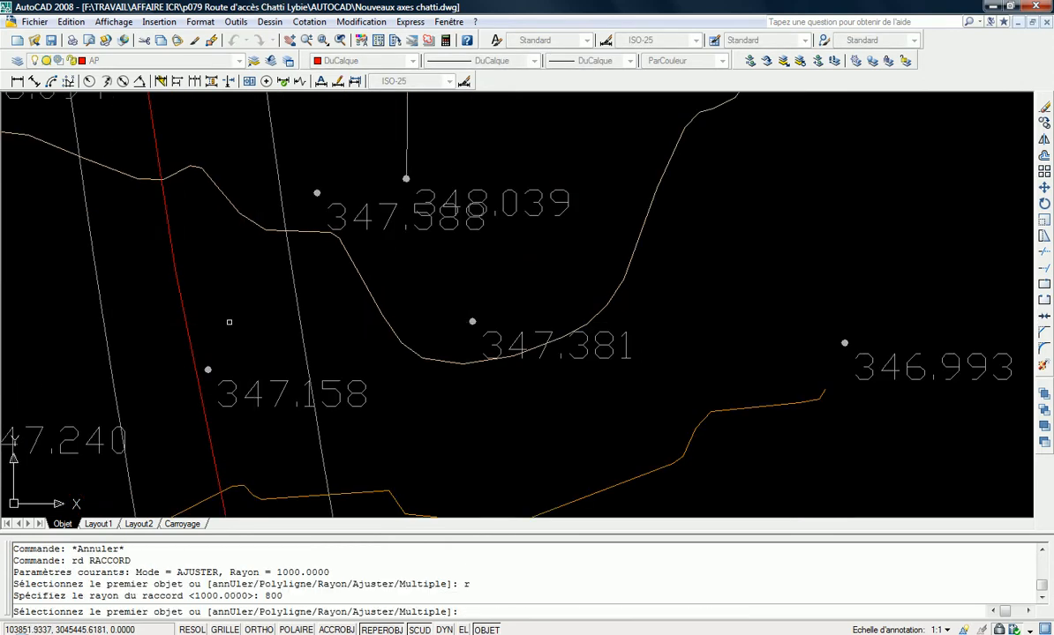
{"action": "left_click", "coordinate": [188, 345]}
{"action": "left_click", "coordinate": [161, 223]}
{"action": "key", "text": "Escape"}
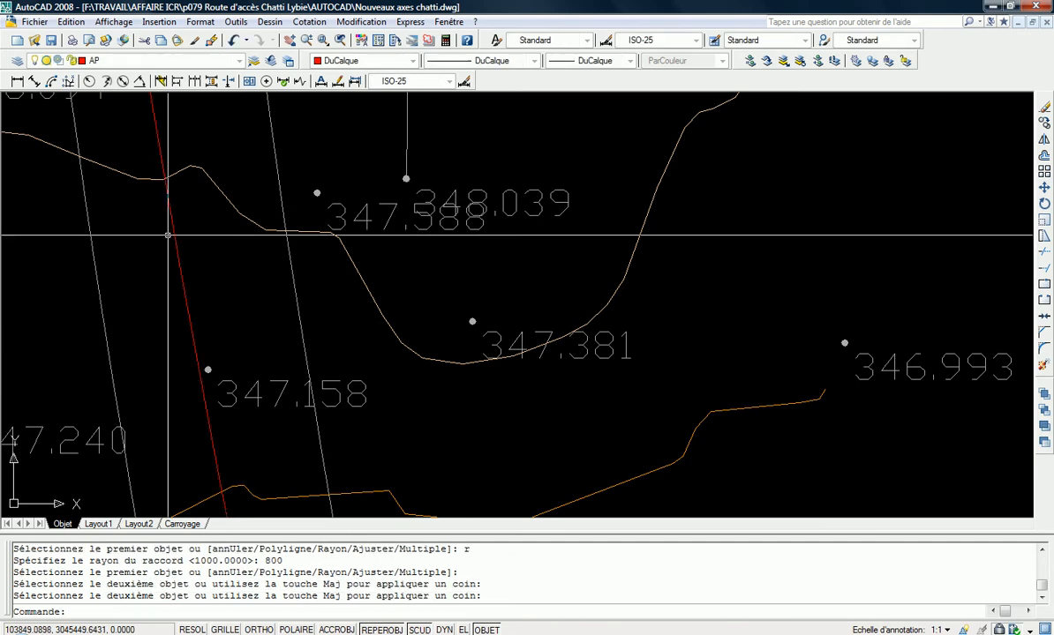
{"action": "left_click", "coordinate": [160, 261]}
{"action": "scroll", "coordinate": [188, 358], "scroll_direction": "down", "scroll_amount": 10}
{"action": "middle_click_drag", "start_coordinate": [196, 218], "coordinate": [259, 394]}
{"action": "key", "text": "Escape"}
{"action": "key", "text": "Escape"}
Fillet the two overlapping axis lines near spot height 348.963 with radius 800 and check the resulting arc
{"action": "scroll", "coordinate": [223, 286], "scroll_direction": "up", "scroll_amount": 2}
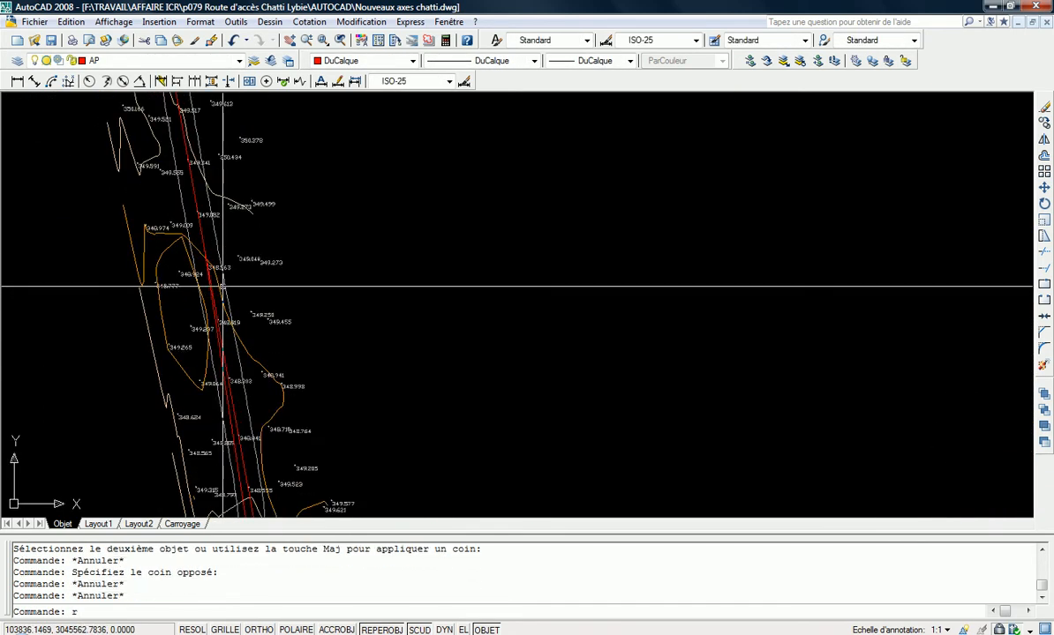
{"action": "type", "text": "rd"}
{"action": "key", "text": "Return"}
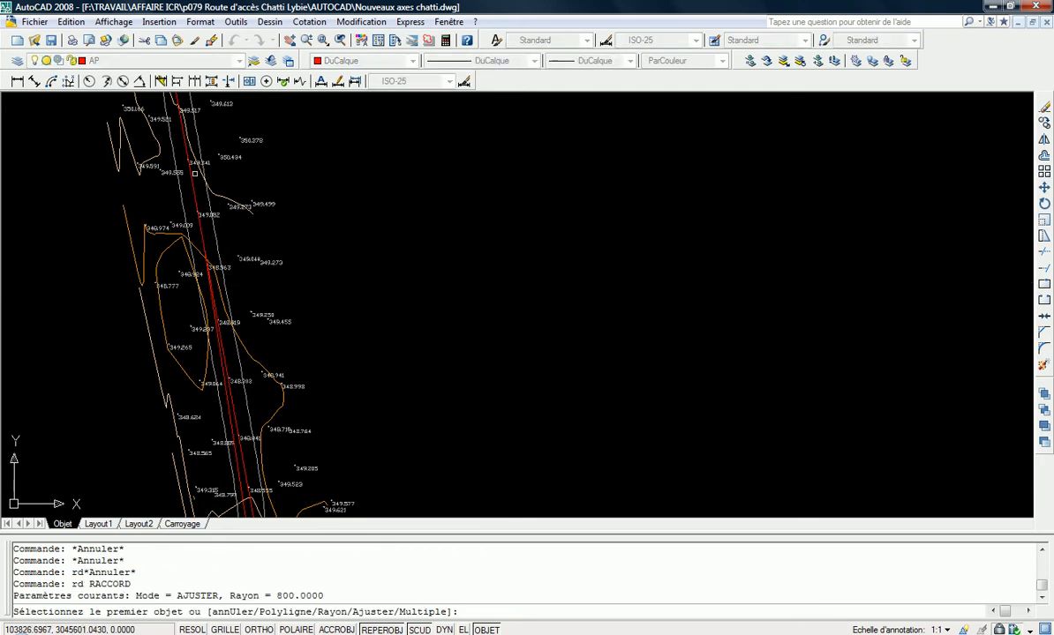
{"action": "left_click", "coordinate": [188, 173]}
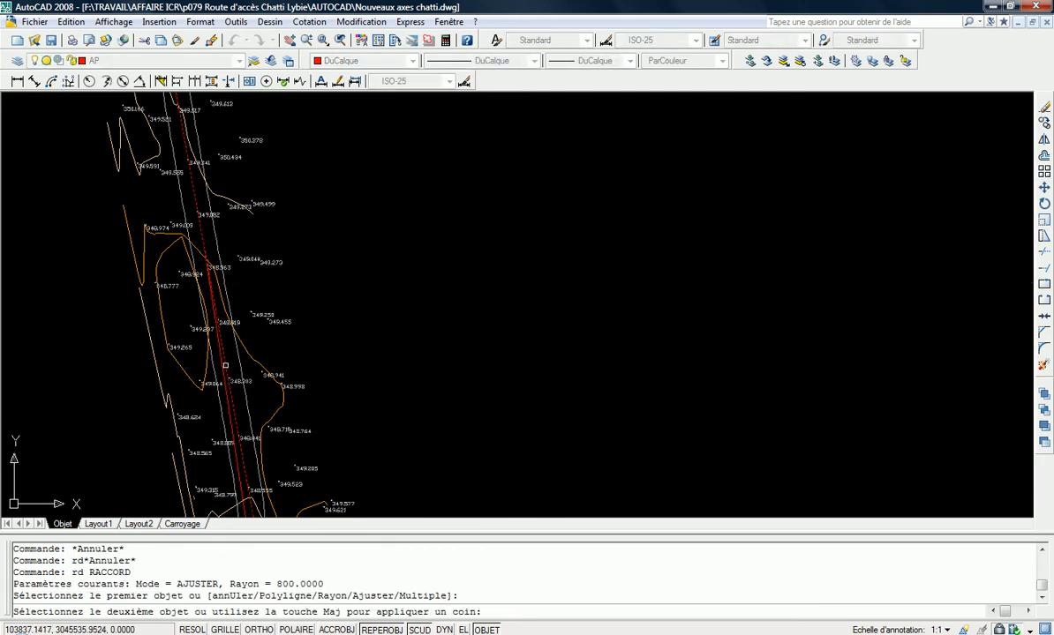
{"action": "key", "text": "Escape"}
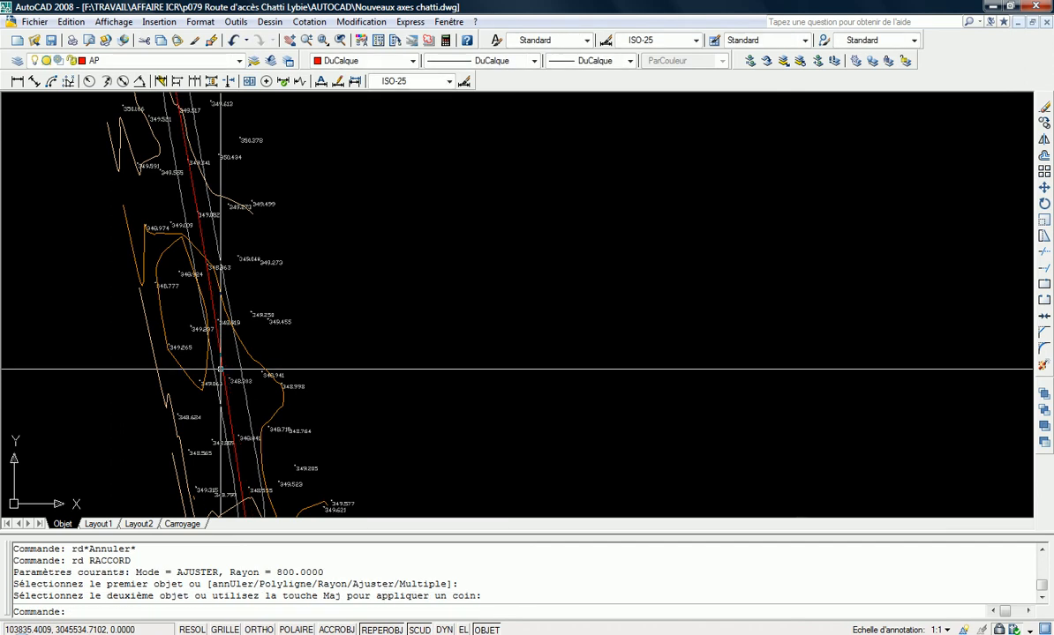
{"action": "left_click", "coordinate": [209, 294]}
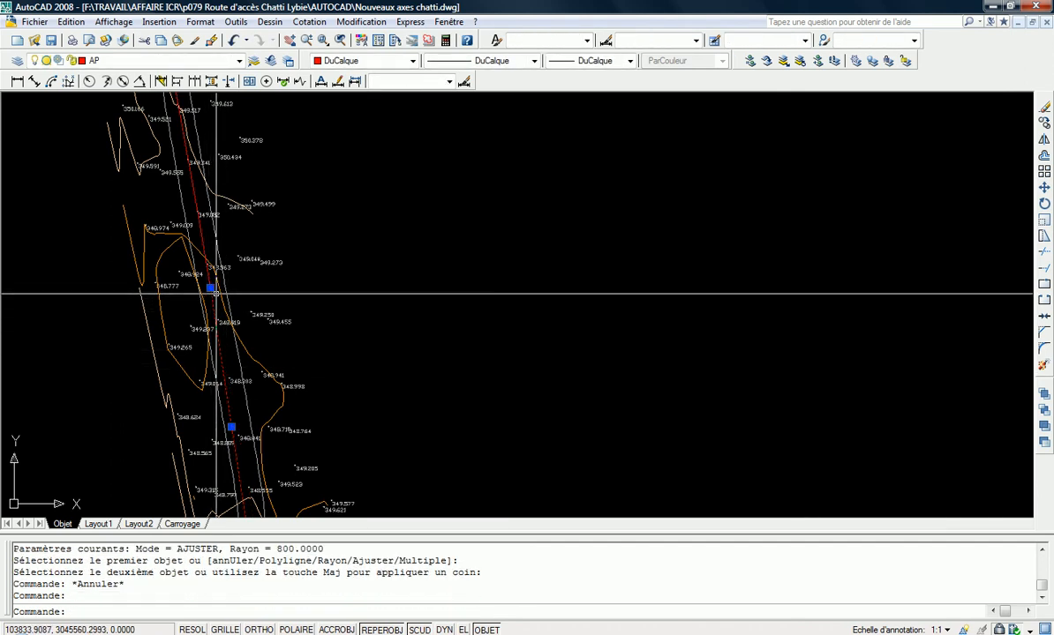
{"action": "scroll", "coordinate": [209, 294], "scroll_direction": "down", "scroll_amount": 3}
{"action": "scroll", "coordinate": [209, 280], "scroll_direction": "up", "scroll_amount": 6}
{"action": "key", "text": "Escape"}
Draw an axis line between the track edges from near spot height 356.218 south to just past 350.763
{"action": "left_click", "coordinate": [212, 247]}
{"action": "scroll", "coordinate": [227, 284], "scroll_direction": "down", "scroll_amount": 6}
{"action": "middle_click_drag", "start_coordinate": [227, 286], "coordinate": [271, 514]}
{"action": "scroll", "coordinate": [227, 282], "scroll_direction": "up", "scroll_amount": 2}
{"action": "scroll", "coordinate": [225, 342], "scroll_direction": "down", "scroll_amount": 3}
{"action": "scroll", "coordinate": [226, 389], "scroll_direction": "down", "scroll_amount": 3}
{"action": "middle_click_drag", "start_coordinate": [225, 390], "coordinate": [224, 353]}
{"action": "scroll", "coordinate": [223, 281], "scroll_direction": "up", "scroll_amount": 10}
{"action": "type", "text": "1"}
{"action": "scroll", "coordinate": [221, 243], "scroll_direction": "up", "scroll_amount": 3}
{"action": "key", "text": "Return"}
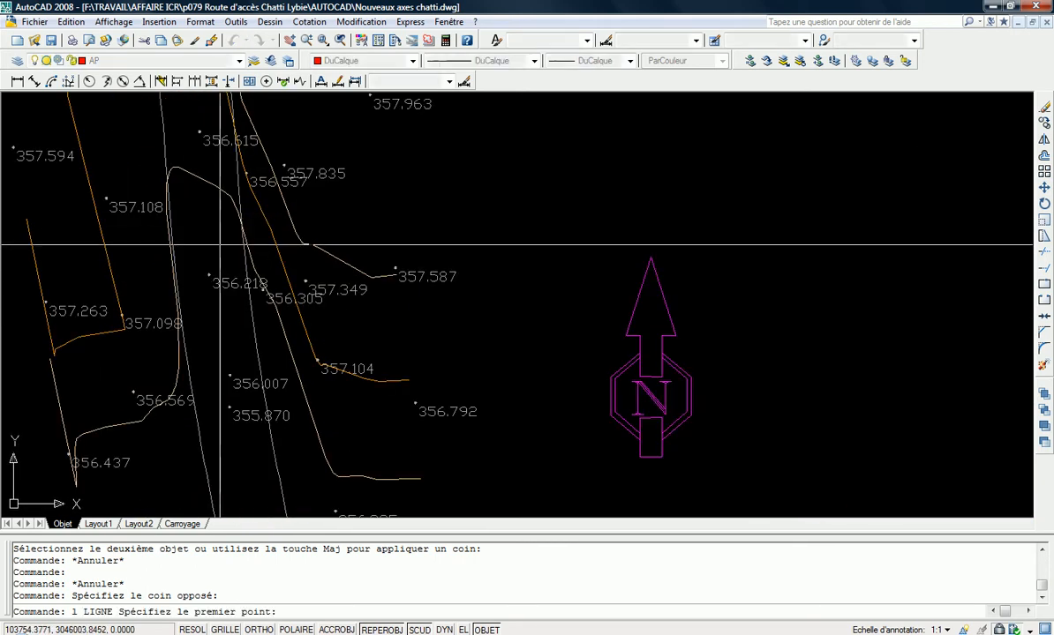
{"action": "scroll", "coordinate": [207, 265], "scroll_direction": "down", "scroll_amount": 5}
{"action": "middle_click_drag", "start_coordinate": [194, 230], "coordinate": [160, 61]}
{"action": "scroll", "coordinate": [202, 383], "scroll_direction": "down", "scroll_amount": 2}
{"action": "middle_click_drag", "start_coordinate": [203, 381], "coordinate": [184, 221]}
{"action": "scroll", "coordinate": [238, 474], "scroll_direction": "up", "scroll_amount": 7}
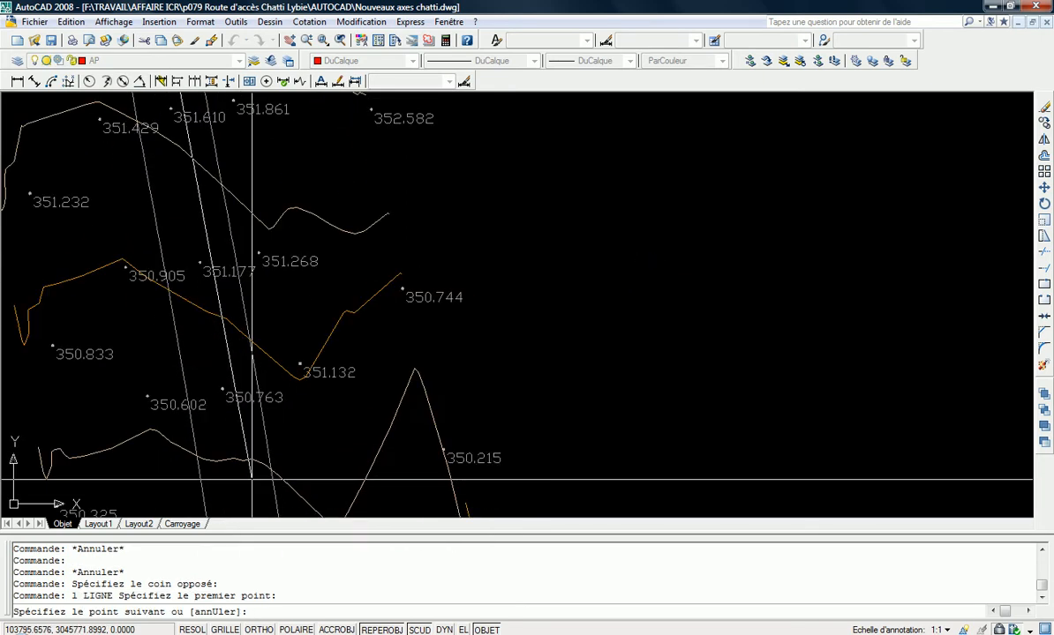
{"action": "key", "text": "Escape"}
{"action": "key", "text": "Escape"}
{"action": "key", "text": "Escape"}
Fillet the line ending near spot height 350.763 and the line starting north of 349.356 with radius 1500
{"action": "scroll", "coordinate": [165, 267], "scroll_direction": "down", "scroll_amount": 8}
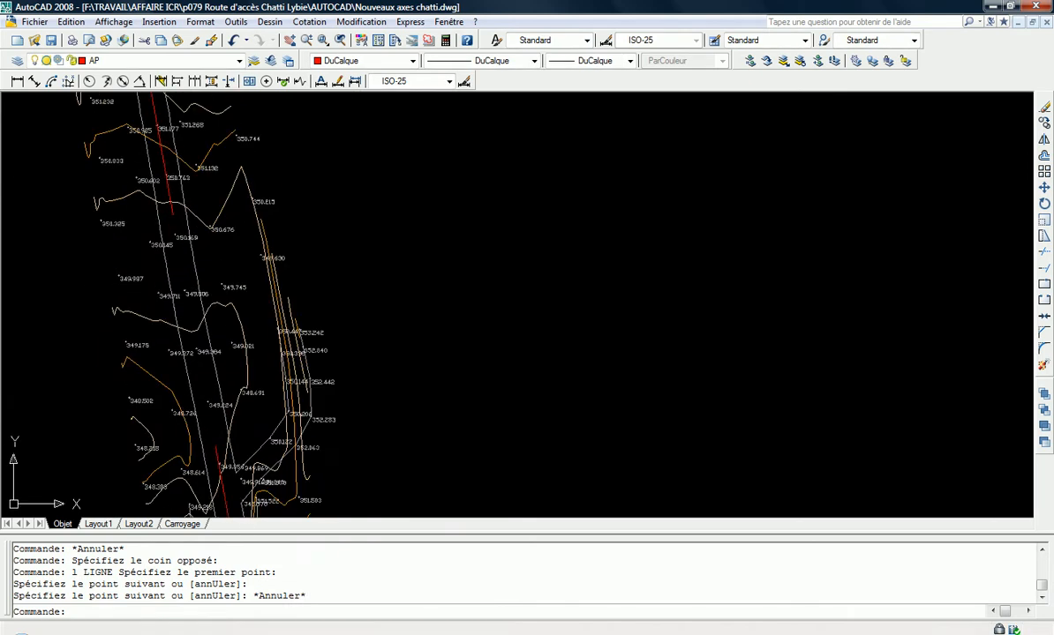
{"action": "type", "text": "rd"}
{"action": "key", "text": "Return"}
{"action": "type", "text": "r"}
{"action": "key", "text": "Return"}
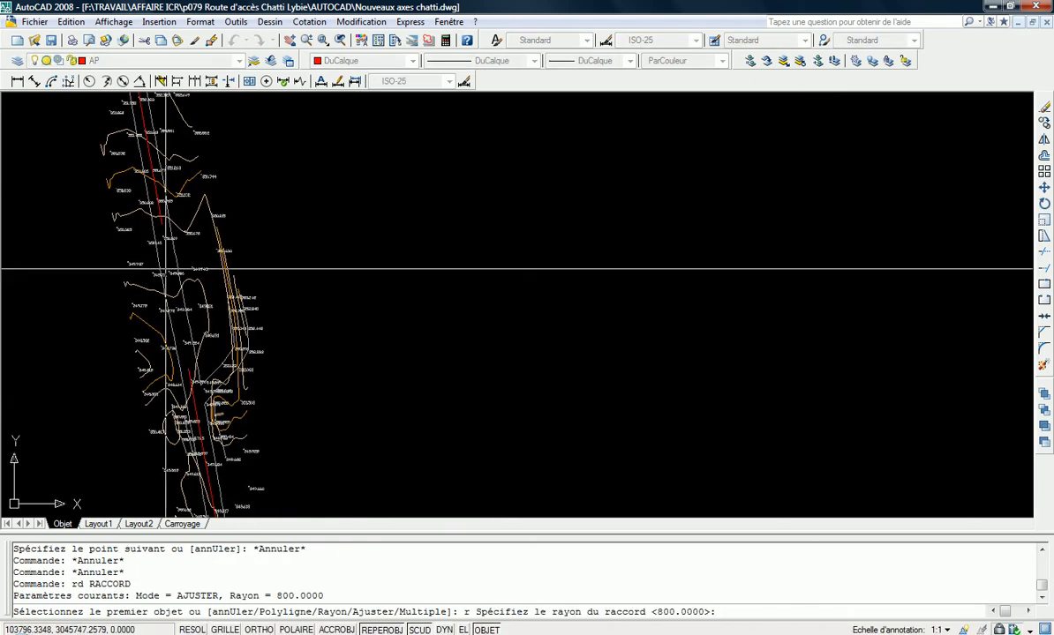
{"action": "type", "text": "1500"}
{"action": "key", "text": "Return"}
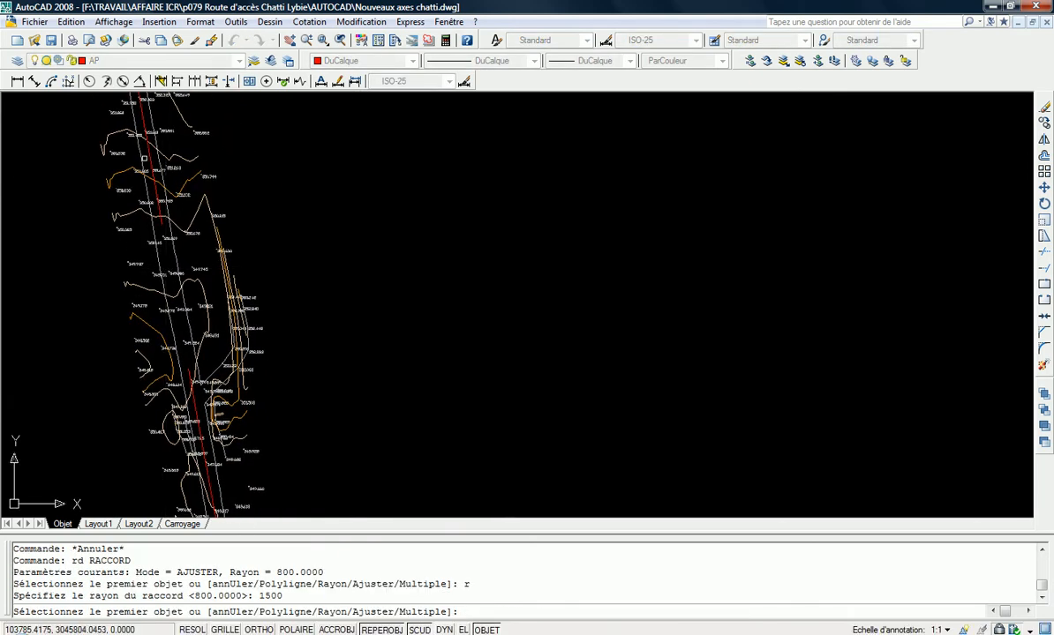
{"action": "left_click", "coordinate": [158, 194]}
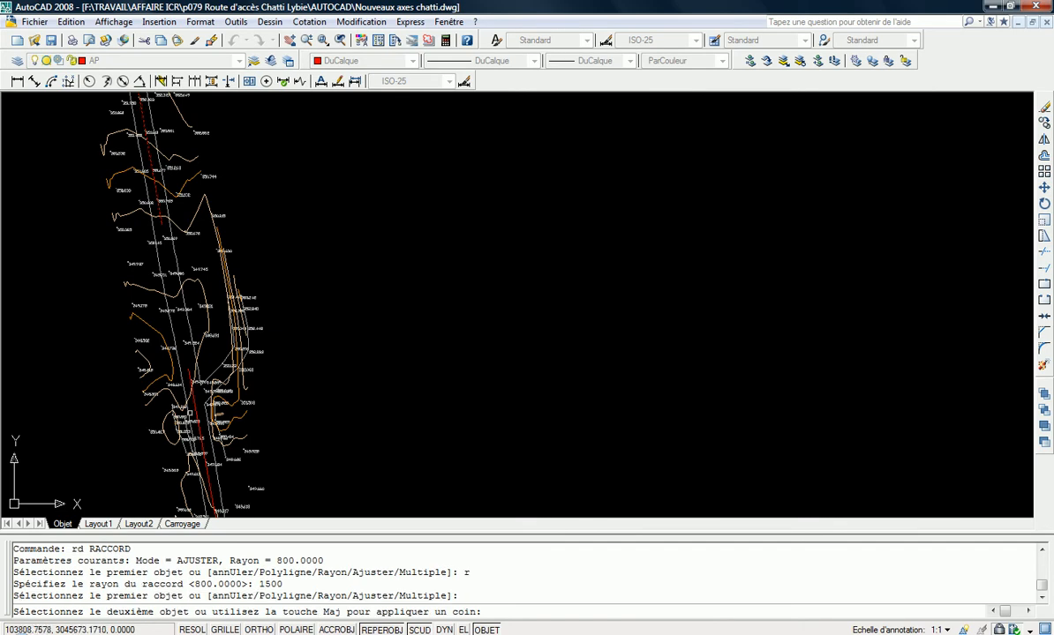
{"action": "left_click", "coordinate": [195, 412]}
{"action": "key", "text": "Escape"}
Inspect the joined axis lines and delete the short fillet arc beside spot height 350.763
{"action": "left_click", "coordinate": [182, 343]}
{"action": "scroll", "coordinate": [182, 312], "scroll_direction": "down", "scroll_amount": 4}
{"action": "mouse_move", "coordinate": [173, 267]}
{"action": "middle_mouse_down"}
{"action": "mouse_move", "coordinate": [166, 243]}
{"action": "mouse_move", "coordinate": [173, 266]}
{"action": "middle_mouse_up"}
{"action": "scroll", "coordinate": [160, 225], "scroll_direction": "up", "scroll_amount": 3}
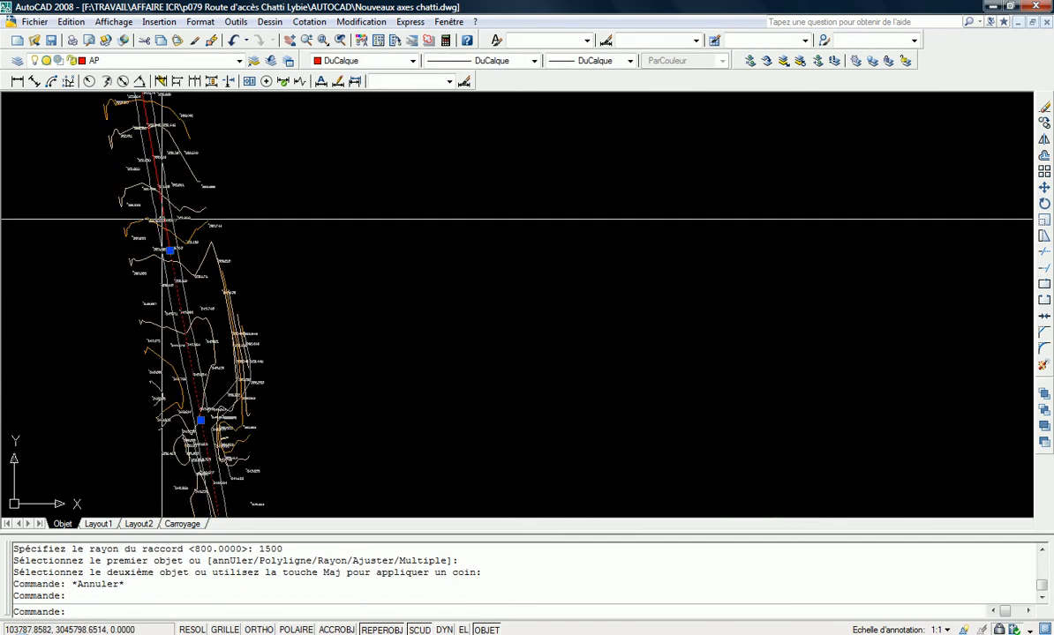
{"action": "left_click", "coordinate": [162, 205]}
{"action": "scroll", "coordinate": [163, 228], "scroll_direction": "up", "scroll_amount": 5}
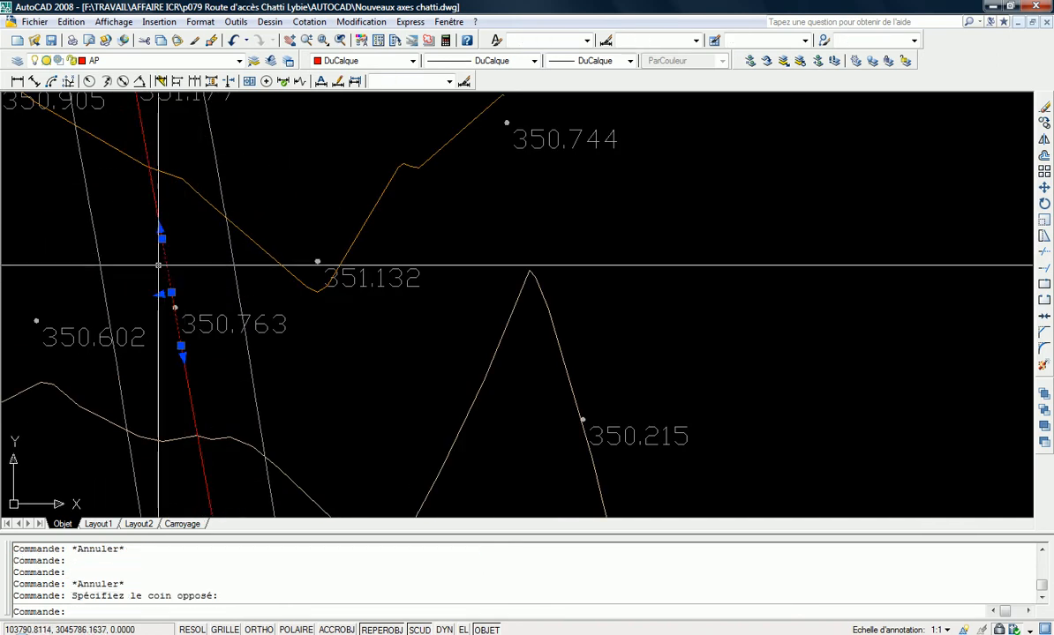
{"action": "key", "text": "Delete"}
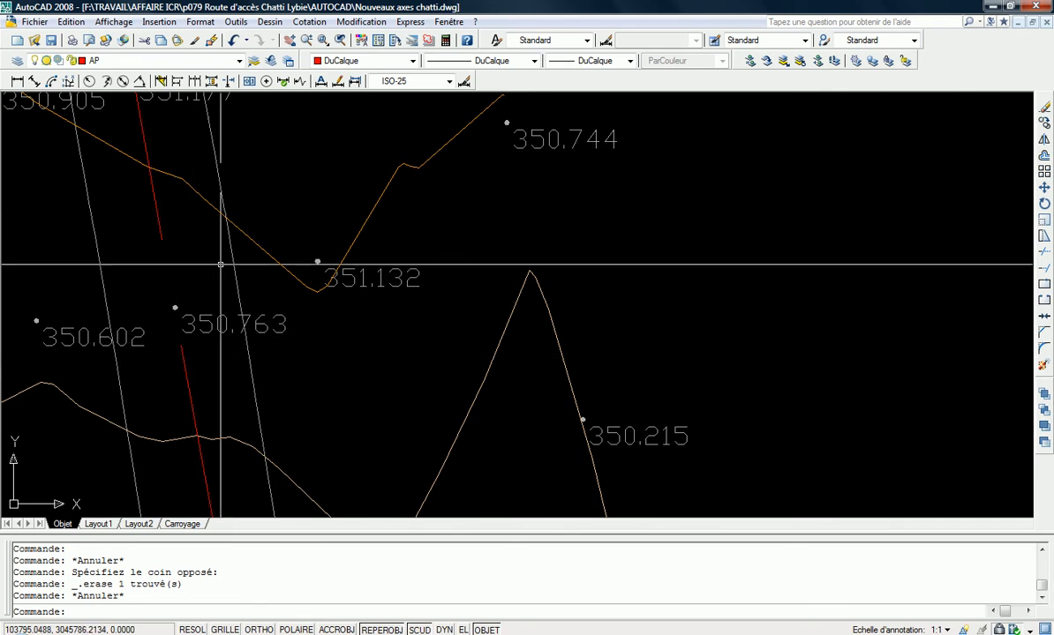
Fillet the two separated axis lines beside spot height 350.763 with radius 5000
{"action": "type", "text": "rd"}
{"action": "key", "text": "Return"}
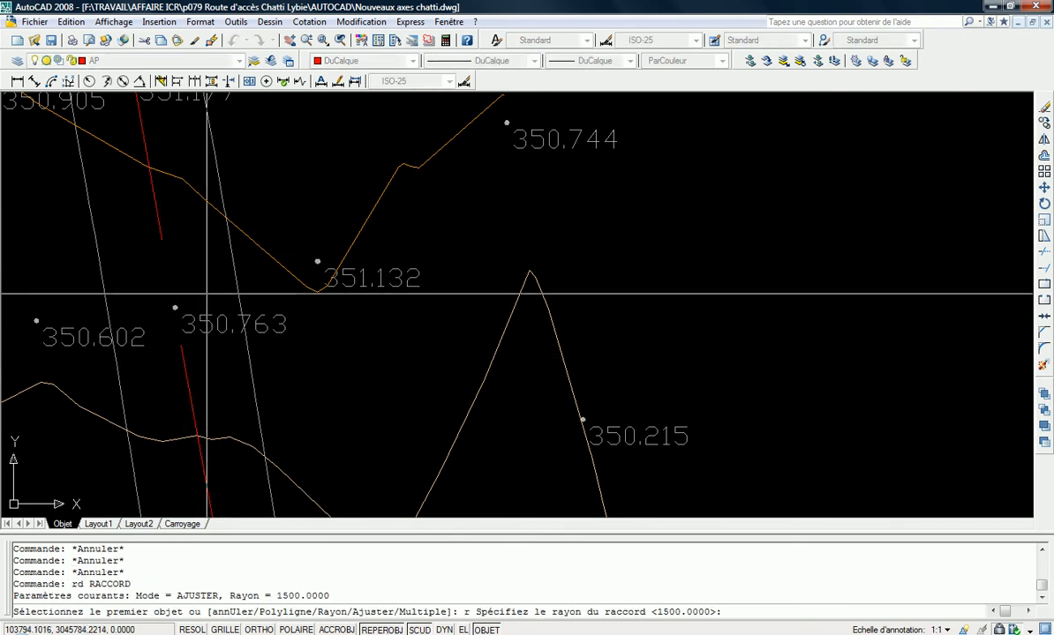
{"action": "key", "text": "Return"}
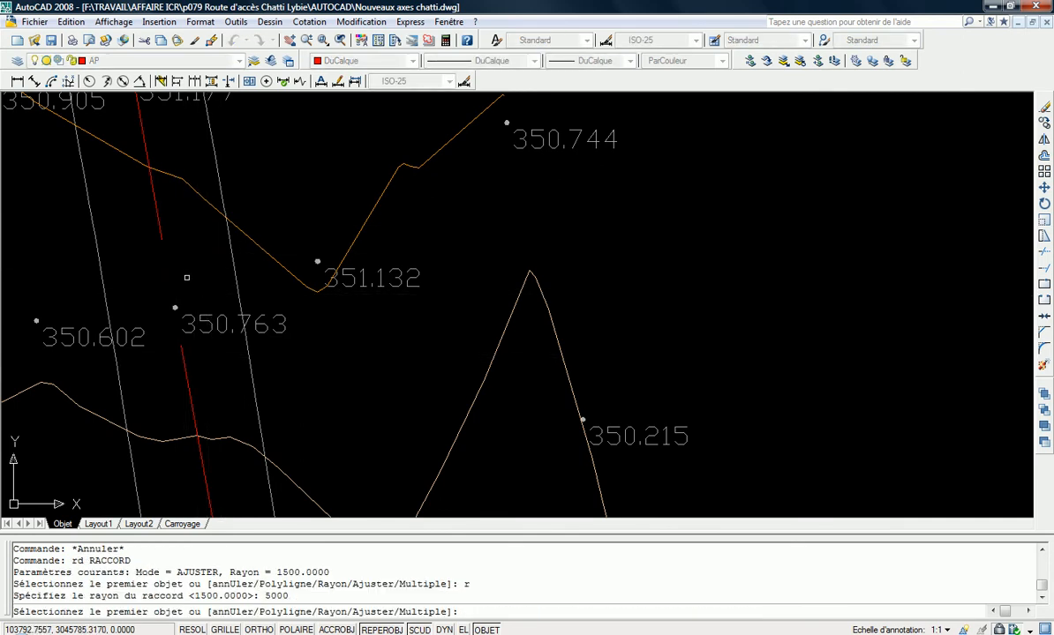
{"action": "left_click", "coordinate": [155, 219]}
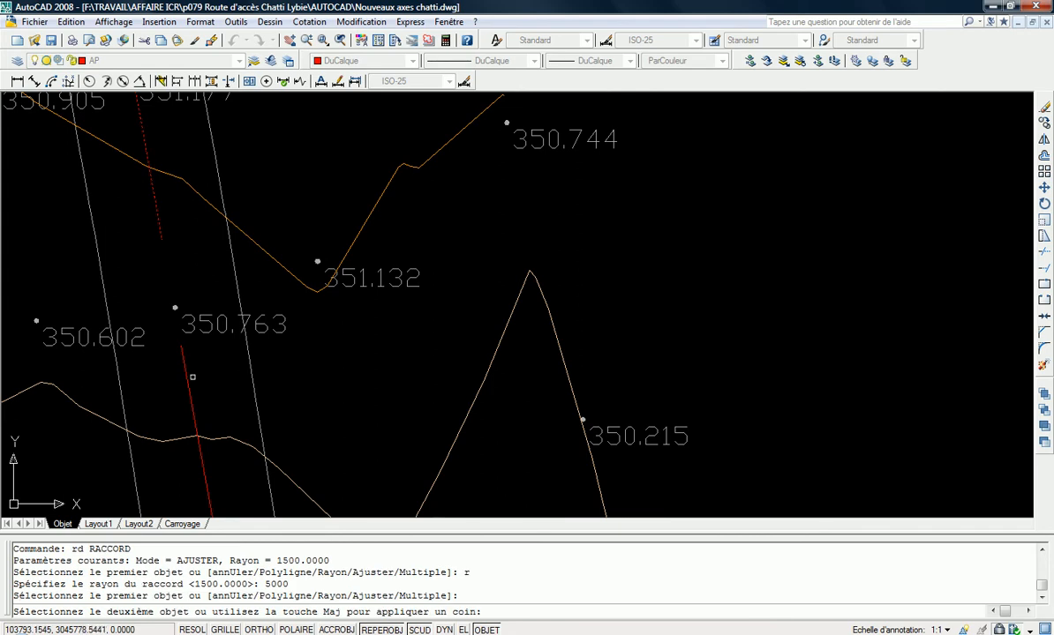
{"action": "left_click", "coordinate": [192, 385]}
{"action": "key", "text": "Escape"}
Select the new arc beside spot height 350.763 and examine how it runs between the two track edges
{"action": "double_click", "coordinate": [152, 283]}
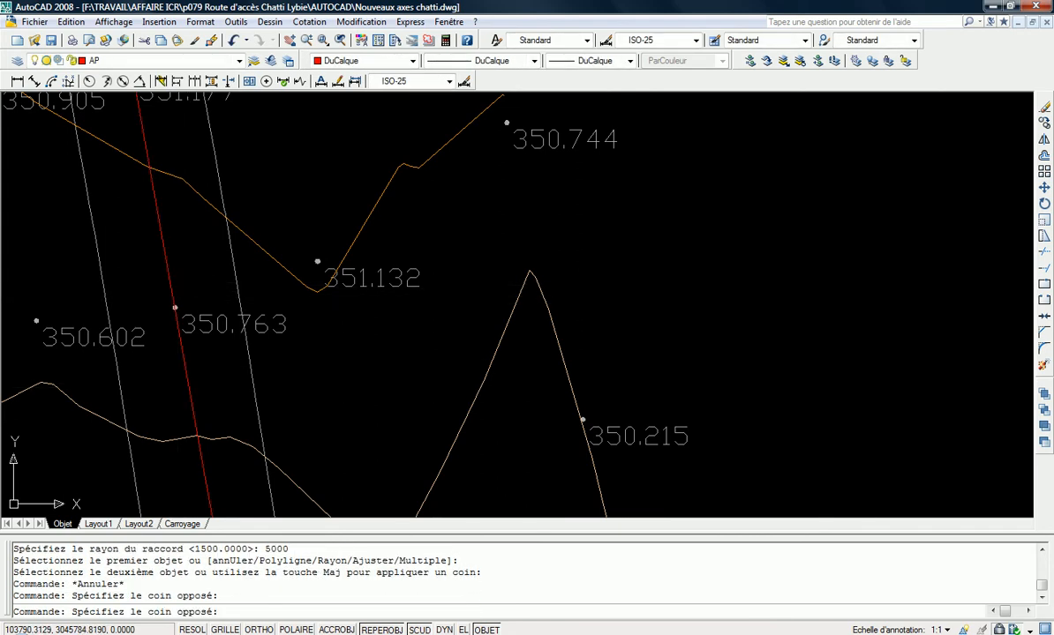
{"action": "left_click", "coordinate": [201, 276]}
{"action": "left_click", "coordinate": [193, 280]}
{"action": "left_click", "coordinate": [152, 287]}
{"action": "scroll", "coordinate": [152, 287], "scroll_direction": "down", "scroll_amount": 3}
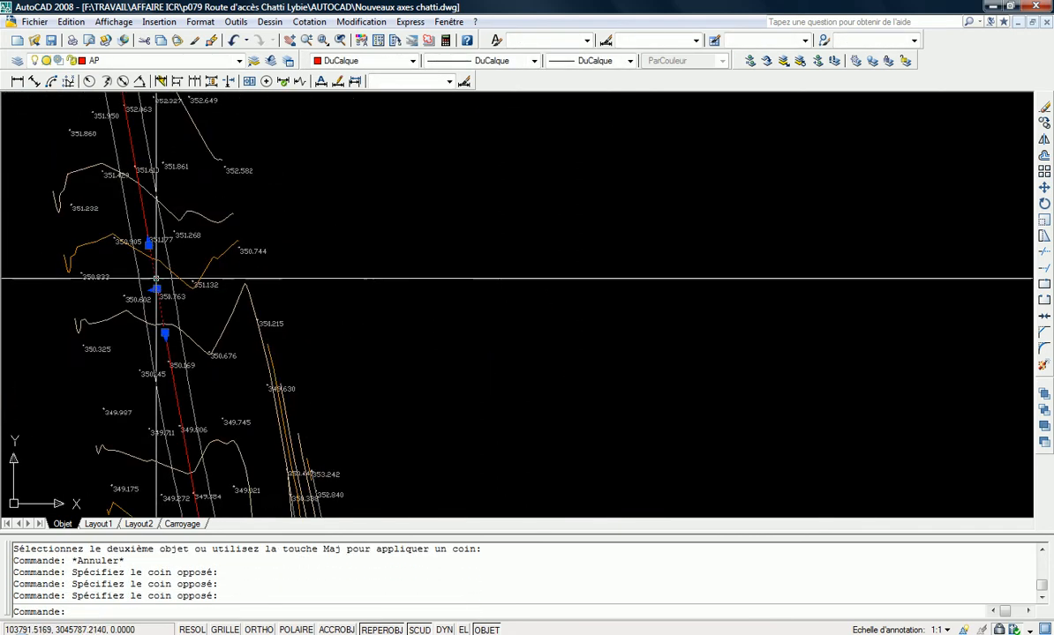
{"action": "scroll", "coordinate": [126, 265], "scroll_direction": "up", "scroll_amount": 3}
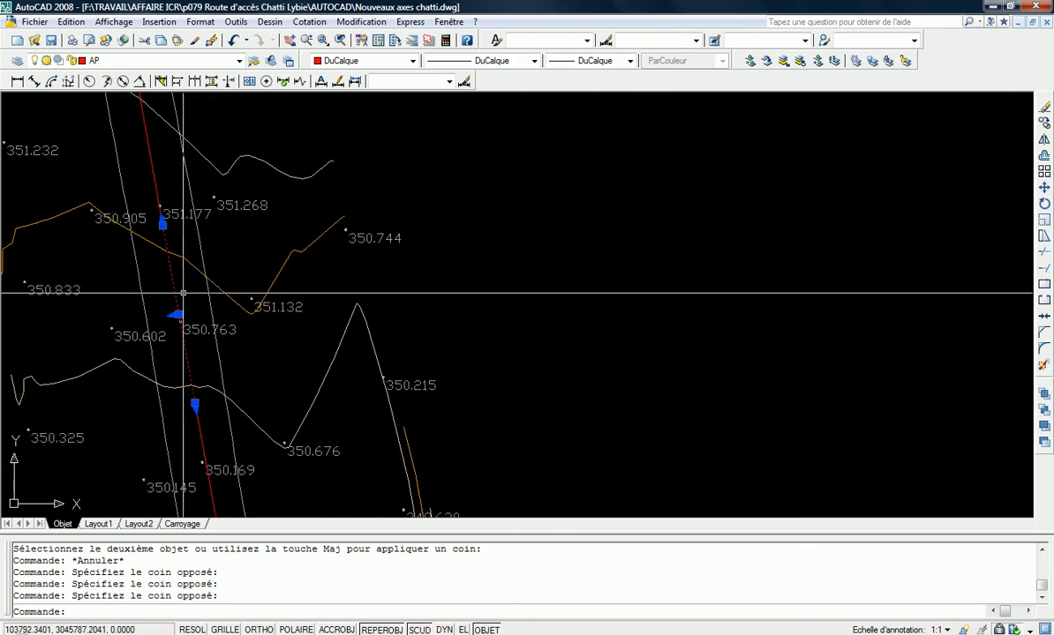
{"action": "scroll", "coordinate": [184, 287], "scroll_direction": "down", "scroll_amount": 4}
{"action": "middle_click_drag", "start_coordinate": [183, 287], "coordinate": [213, 429]}
{"action": "scroll", "coordinate": [209, 348], "scroll_direction": "up", "scroll_amount": 4}
{"action": "scroll", "coordinate": [225, 345], "scroll_direction": "down", "scroll_amount": 6}
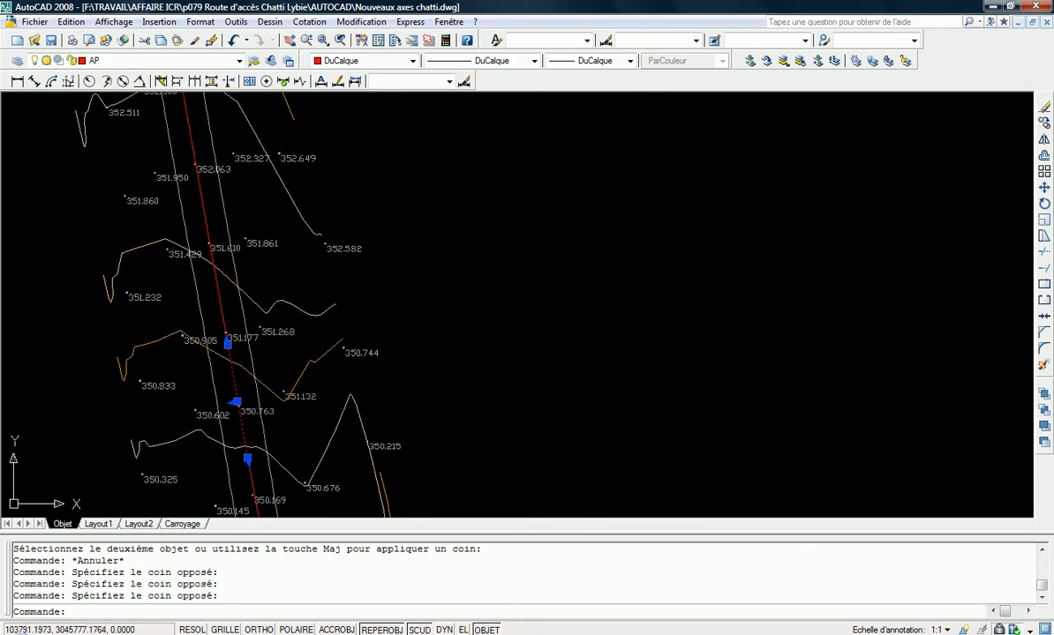
Draw an axis line between the track edges from north of spot height 353.976 south to just past 357.044
{"action": "middle_click_drag", "start_coordinate": [229, 345], "coordinate": [272, 464]}
{"action": "scroll", "coordinate": [272, 458], "scroll_direction": "down", "scroll_amount": 3}
{"action": "middle_click_drag", "start_coordinate": [271, 418], "coordinate": [275, 452]}
{"action": "scroll", "coordinate": [241, 393], "scroll_direction": "up", "scroll_amount": 1}
{"action": "middle_click_drag", "start_coordinate": [269, 337], "coordinate": [260, 470]}
{"action": "scroll", "coordinate": [234, 231], "scroll_direction": "up", "scroll_amount": 8}
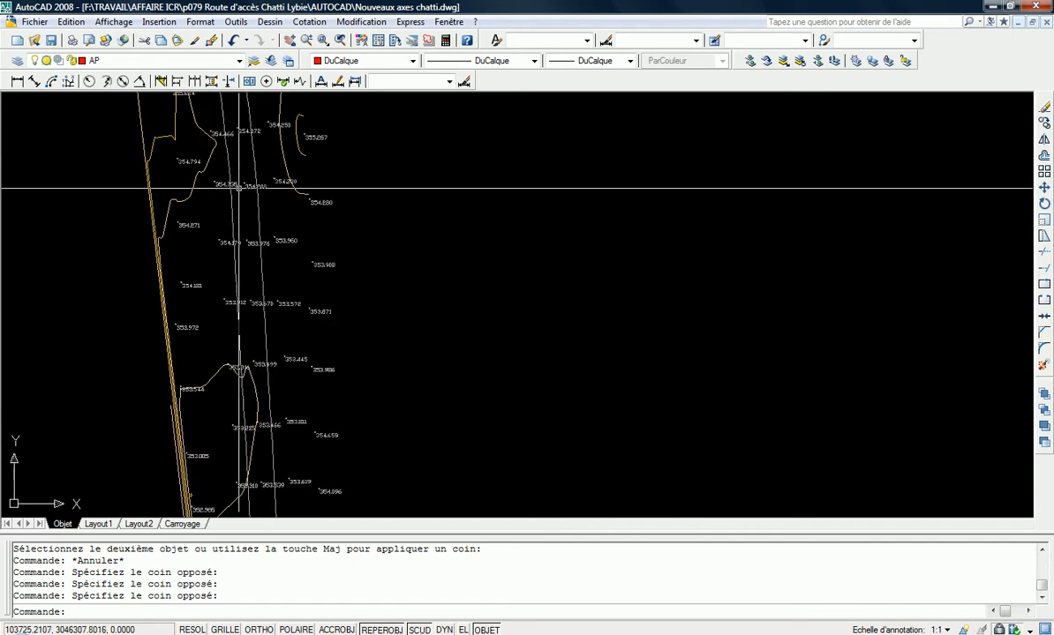
{"action": "type", "text": "l"}
{"action": "key", "text": "Return"}
{"action": "scroll", "coordinate": [233, 335], "scroll_direction": "down", "scroll_amount": 6}
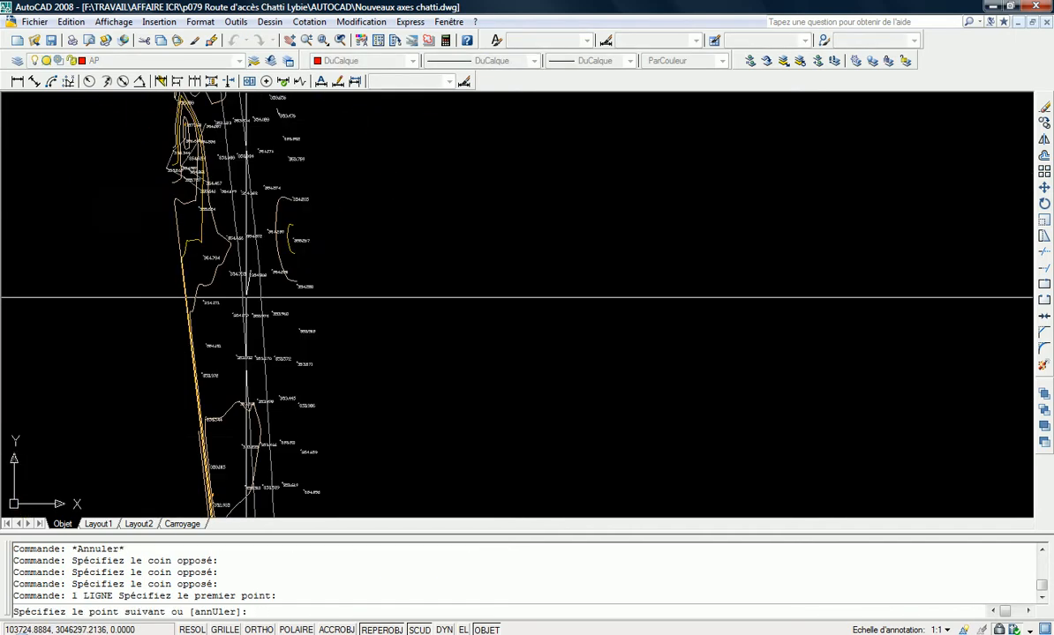
{"action": "scroll", "coordinate": [194, 371], "scroll_direction": "up", "scroll_amount": 7}
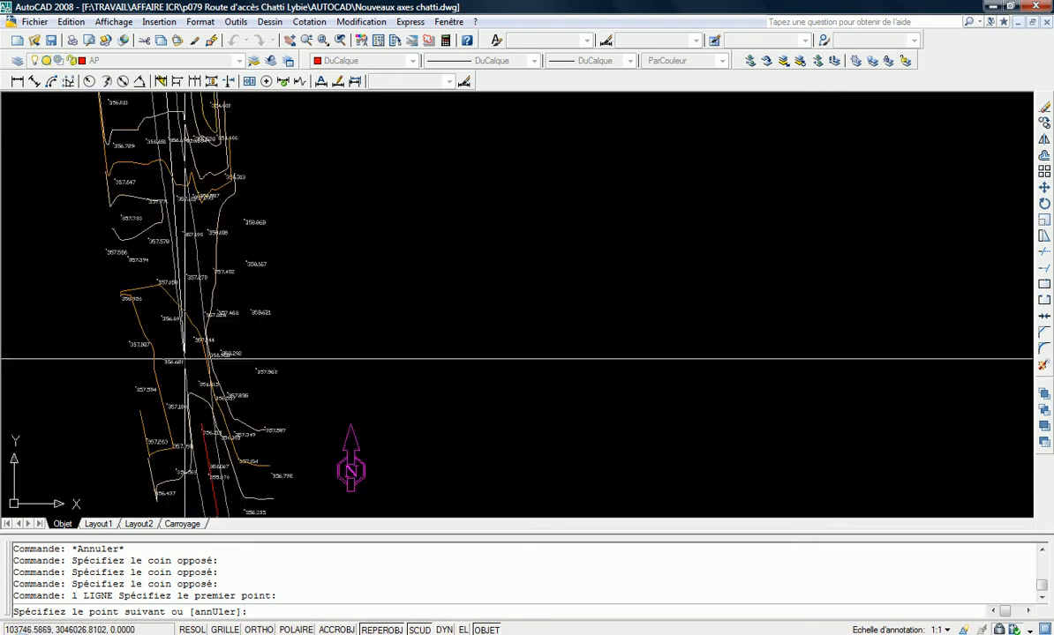
{"action": "key", "text": "Escape"}
{"action": "key", "text": "Escape"}
{"action": "scroll", "coordinate": [213, 389], "scroll_direction": "down", "scroll_amount": 2}
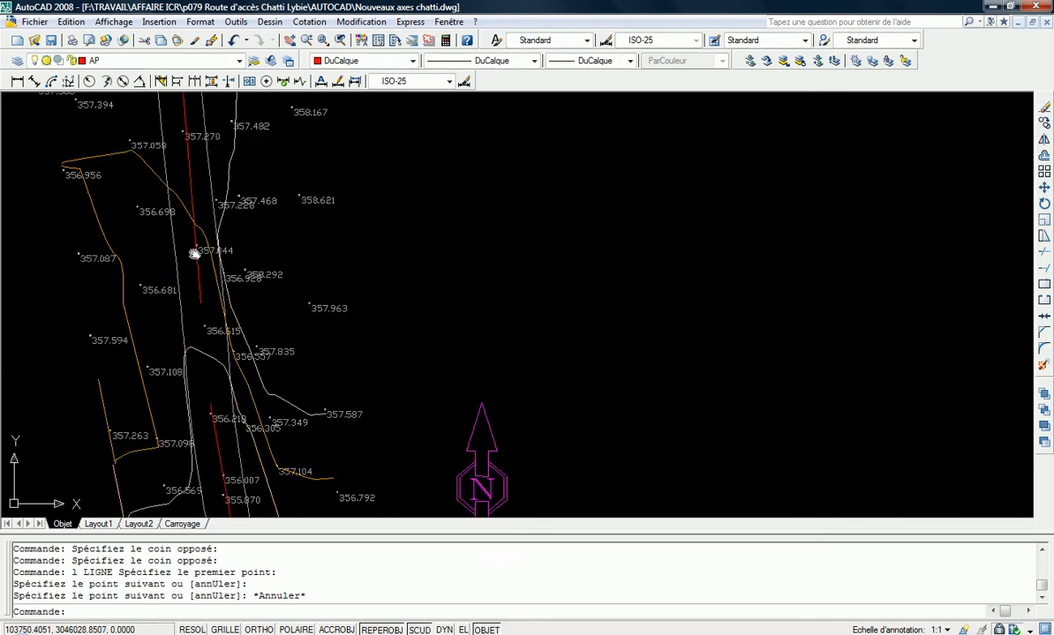
Fillet the line starting near spot height 356.218 and the line ending south of 357.044 with radius 1500
{"action": "type", "text": "rd"}
{"action": "key", "text": "Return"}
{"action": "type", "text": "r"}
{"action": "key", "text": "Return"}
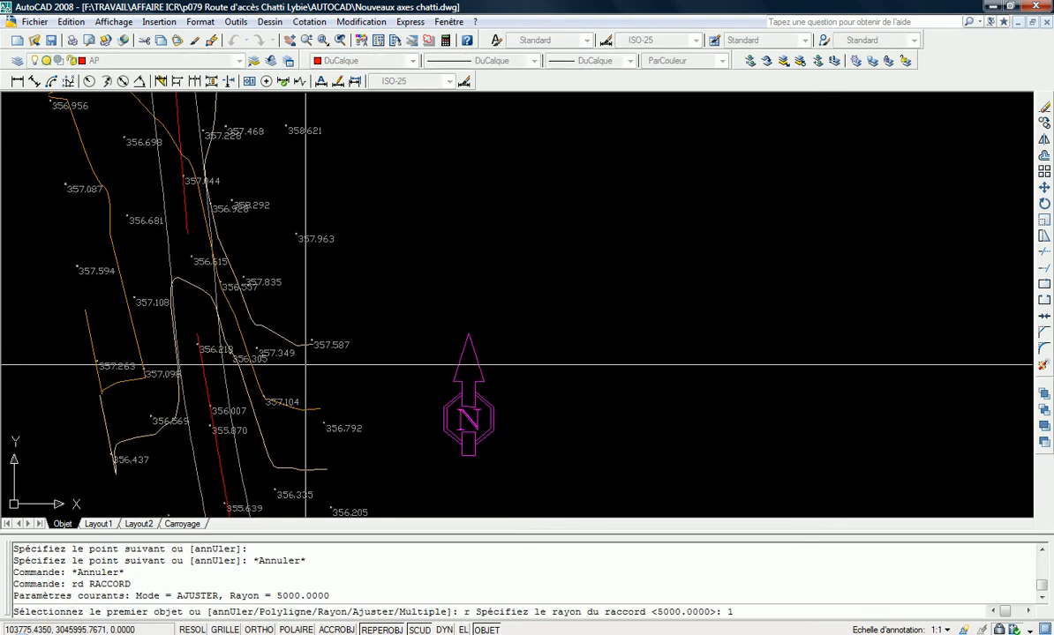
{"action": "type", "text": "1500"}
{"action": "key", "text": "Return"}
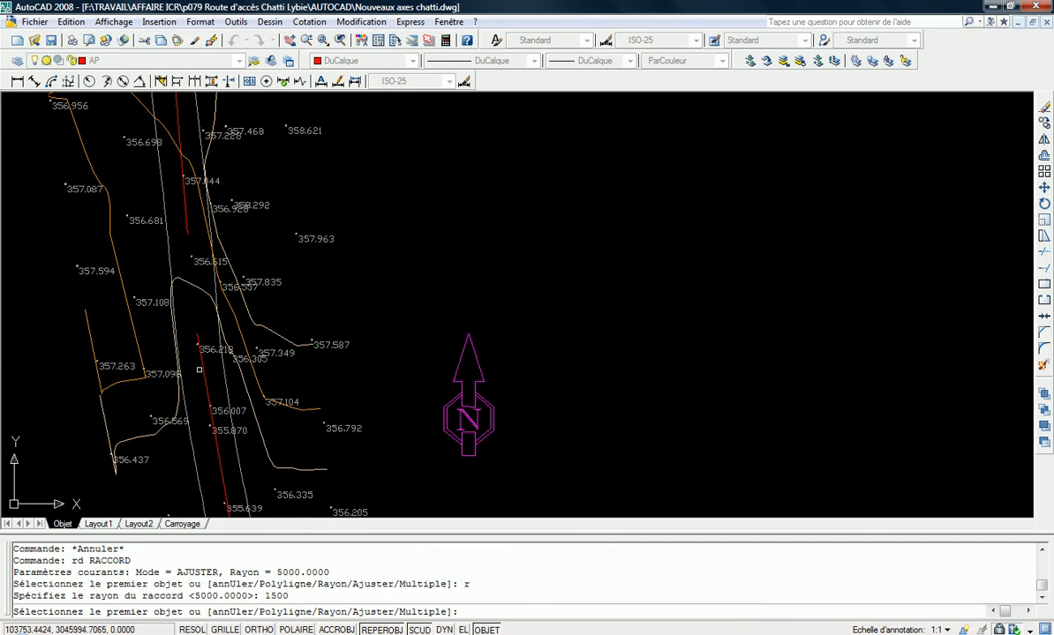
{"action": "left_click", "coordinate": [202, 368]}
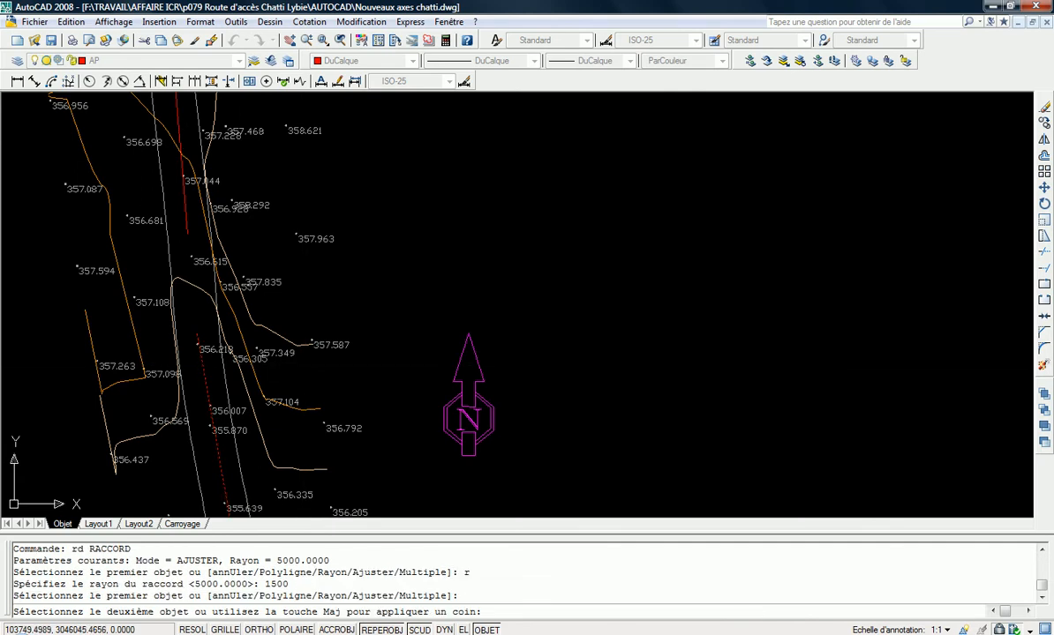
{"action": "left_click", "coordinate": [180, 124]}
{"action": "key", "text": "Escape"}
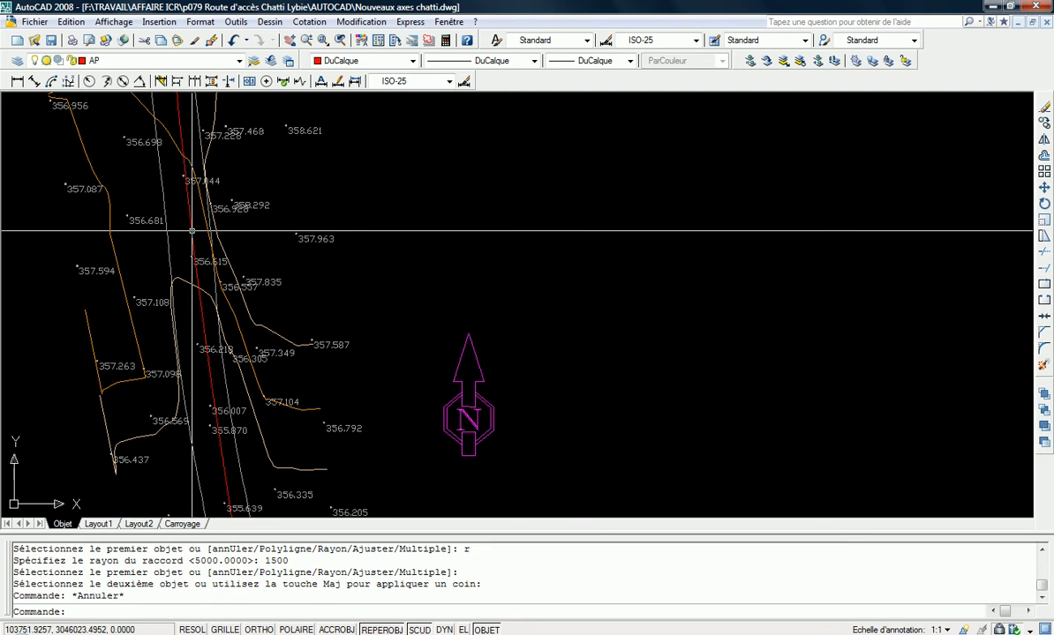
Erase the radius 1500 fillet arc running south from spot height 357.195
{"action": "scroll", "coordinate": [247, 299], "scroll_direction": "down", "scroll_amount": 2}
{"action": "scroll", "coordinate": [227, 346], "scroll_direction": "up", "scroll_amount": 5}
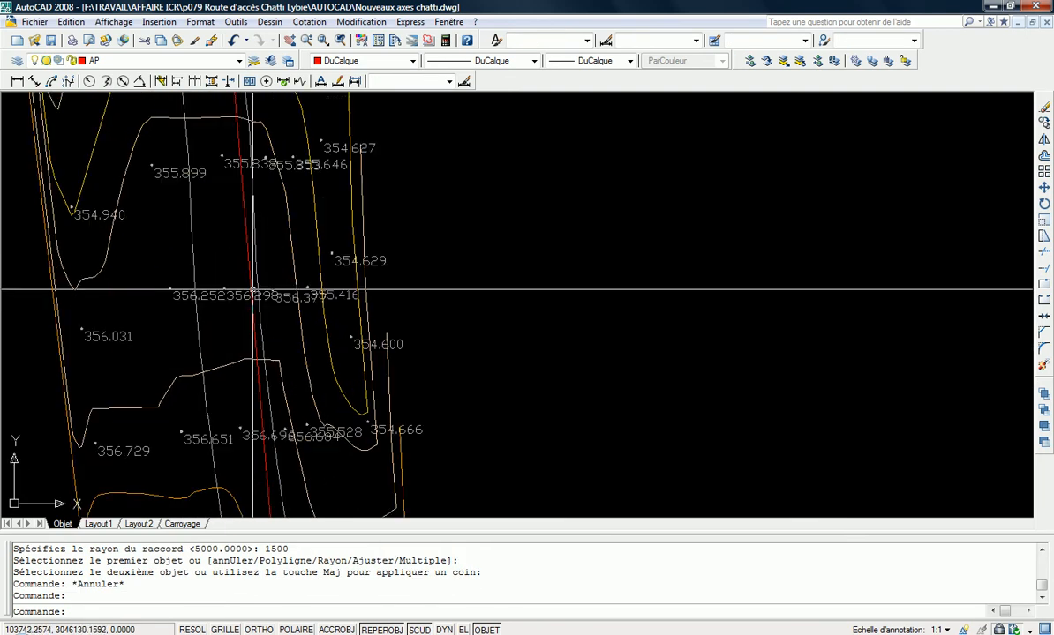
{"action": "scroll", "coordinate": [253, 290], "scroll_direction": "up", "scroll_amount": 3}
{"action": "scroll", "coordinate": [264, 344], "scroll_direction": "down", "scroll_amount": 8}
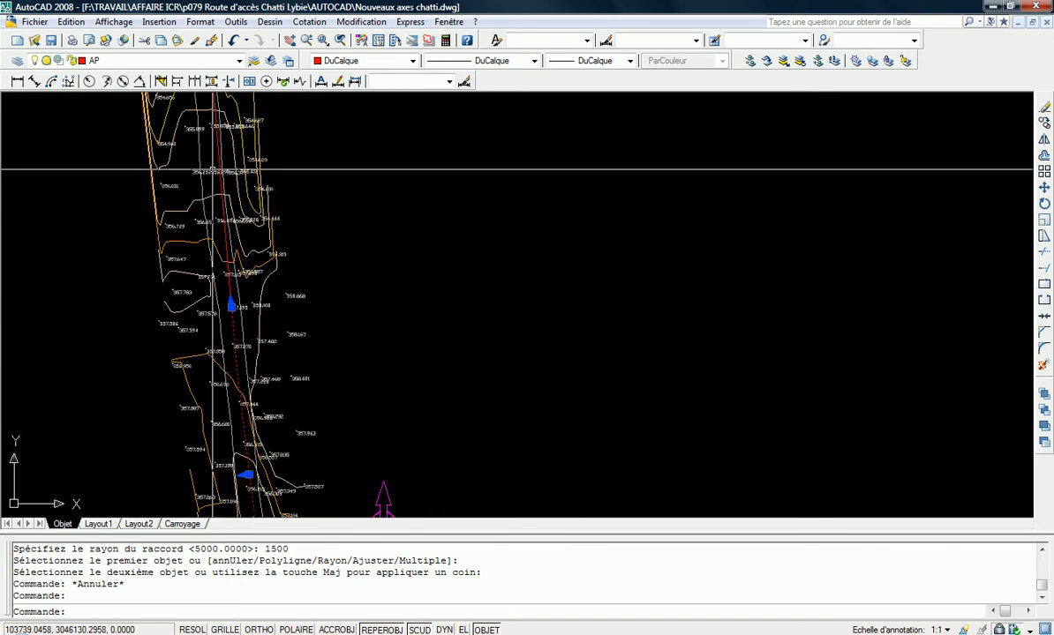
{"action": "key", "text": "Delete"}
Stretch the south end of the axis line beside spot height 357.195 slightly farther south between the track edges
{"action": "scroll", "coordinate": [225, 295], "scroll_direction": "up", "scroll_amount": 5}
{"action": "left_click", "coordinate": [216, 301]}
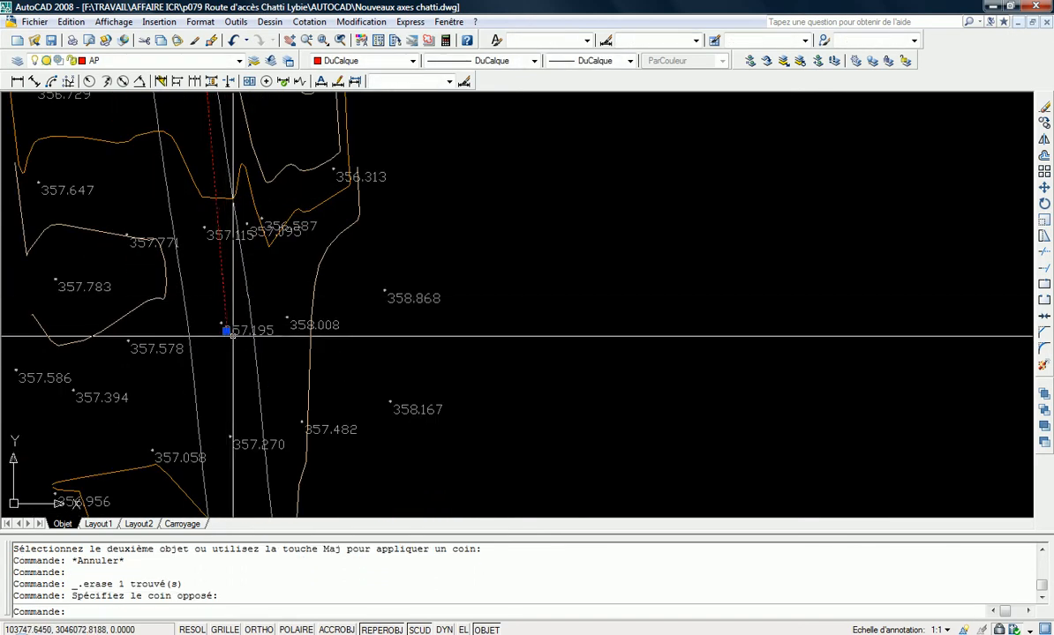
{"action": "left_click", "coordinate": [227, 330]}
{"action": "scroll", "coordinate": [212, 353], "scroll_direction": "down", "scroll_amount": 5}
{"action": "left_click", "coordinate": [216, 343]}
{"action": "scroll", "coordinate": [225, 335], "scroll_direction": "up", "scroll_amount": 3}
{"action": "mouse_move", "coordinate": [229, 326]}
{"action": "middle_mouse_down"}
{"action": "mouse_move", "coordinate": [233, 475]}
{"action": "mouse_move", "coordinate": [261, 562]}
{"action": "mouse_move", "coordinate": [255, 148]}
{"action": "middle_mouse_up"}
{"action": "middle_click_drag", "start_coordinate": [257, 348], "coordinate": [220, 131]}
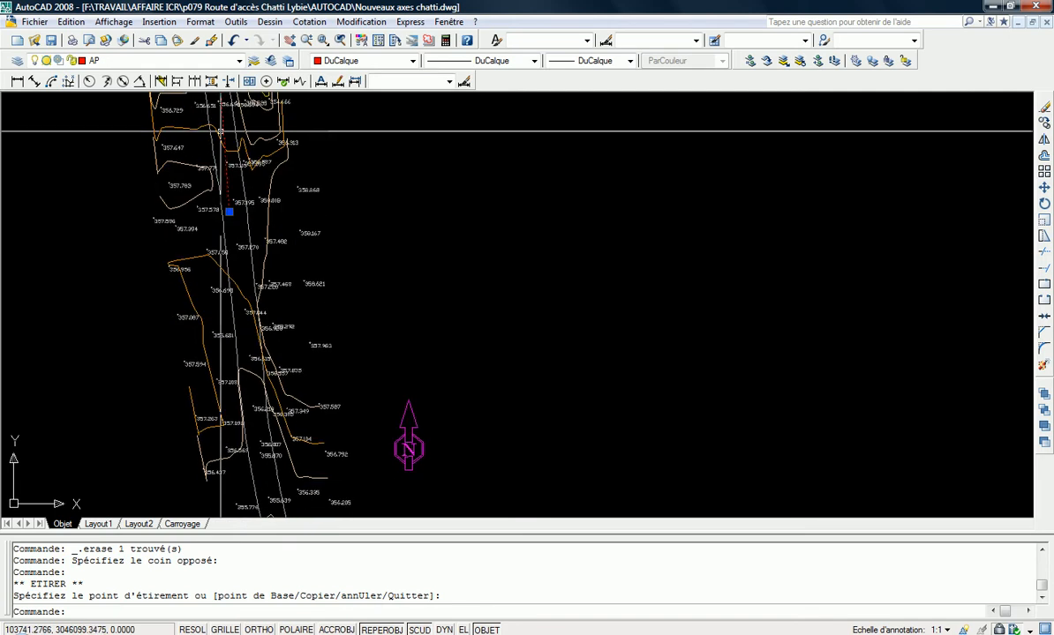
{"action": "middle_click_drag", "start_coordinate": [252, 285], "coordinate": [221, 207]}
{"action": "key", "text": "Escape"}
{"action": "key", "text": "Escape"}
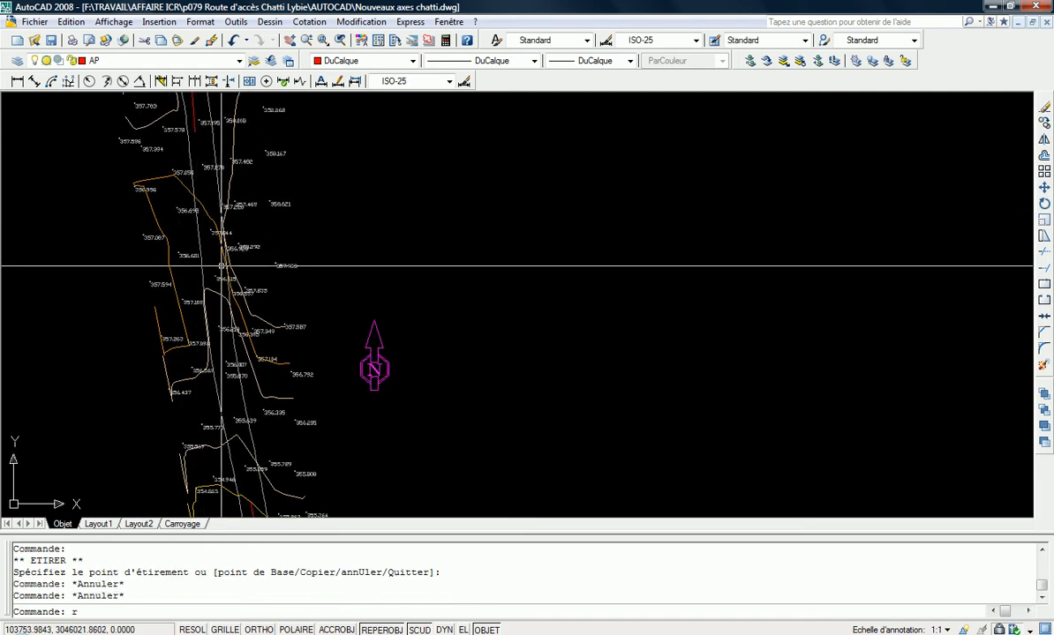
Fillet the line ending beside spot height 357.195 and the next axis line to the south with radius 1500
{"action": "type", "text": "rd"}
{"action": "key", "text": "Return"}
{"action": "left_click", "coordinate": [248, 506]}
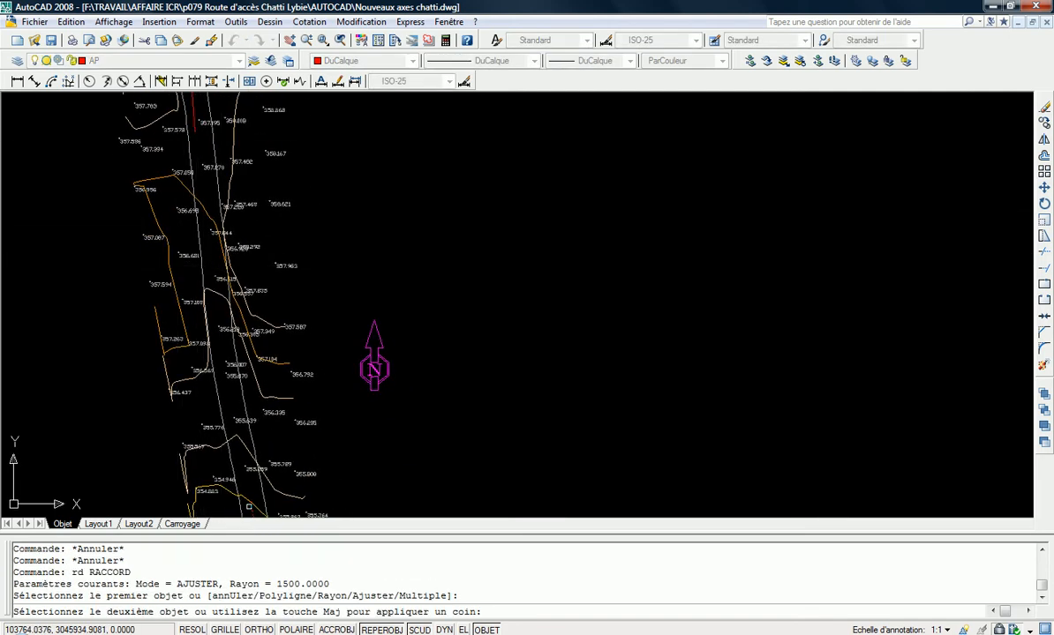
{"action": "left_click", "coordinate": [192, 105]}
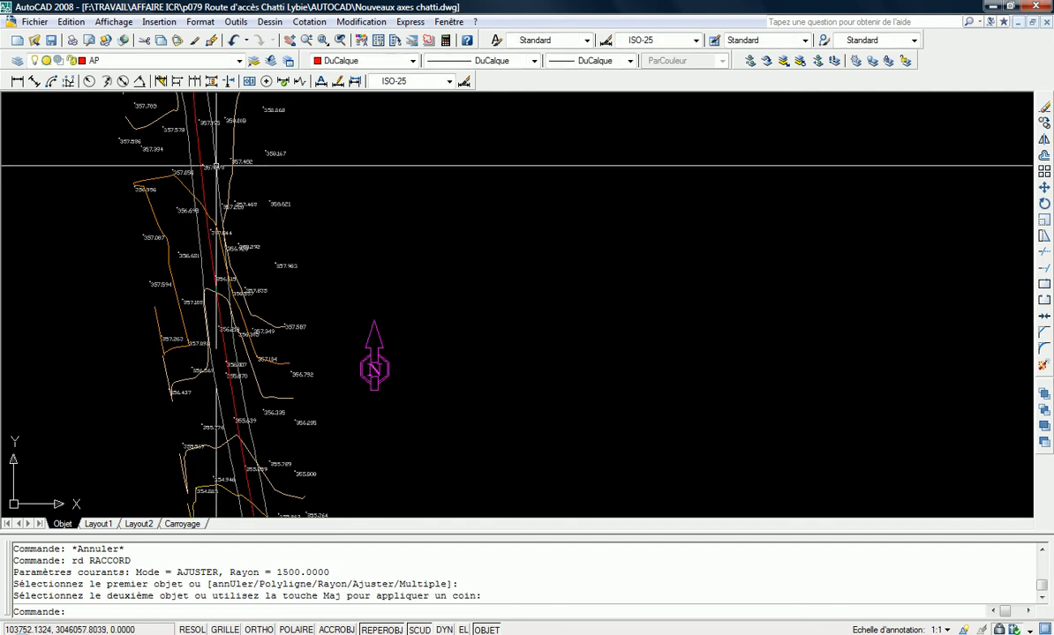
{"action": "key", "text": "Escape"}
Draw an axis line between the track edges from just south of spot height 353.451 north to just past 355.240
{"action": "middle_click_drag", "start_coordinate": [198, 170], "coordinate": [246, 410]}
{"action": "middle_click_drag", "start_coordinate": [463, 269], "coordinate": [553, 520]}
{"action": "middle_click_drag", "start_coordinate": [428, 297], "coordinate": [463, 475]}
{"action": "middle_click_drag", "start_coordinate": [397, 242], "coordinate": [419, 434]}
{"action": "scroll", "coordinate": [419, 434], "scroll_direction": "down", "scroll_amount": 3}
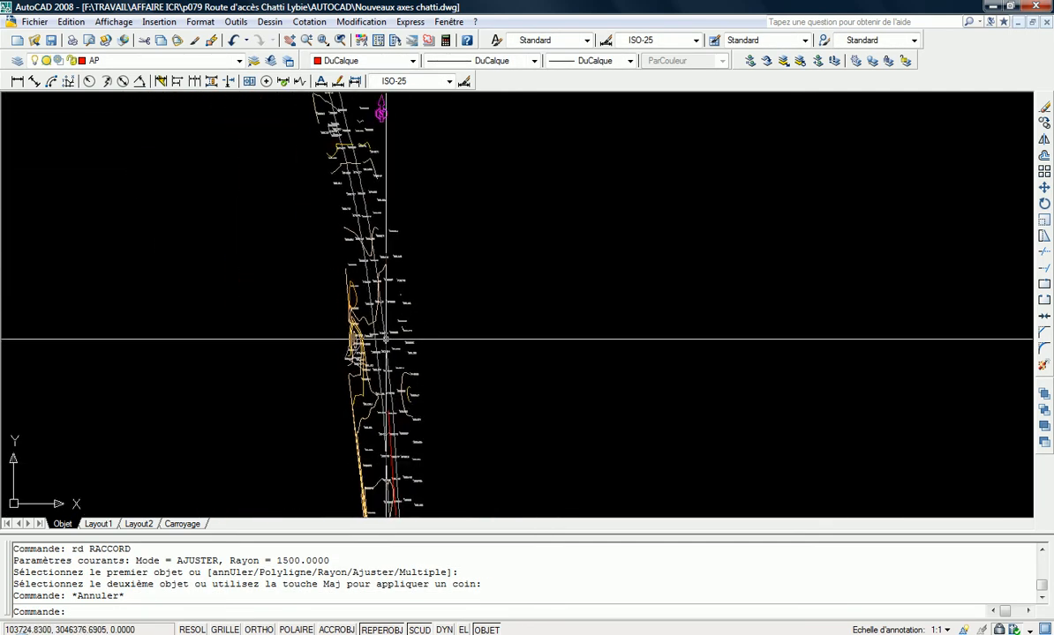
{"action": "scroll", "coordinate": [378, 284], "scroll_direction": "up", "scroll_amount": 6}
{"action": "type", "text": "l"}
{"action": "key", "text": "Return"}
{"action": "left_click", "coordinate": [380, 237]}
{"action": "scroll", "coordinate": [380, 229], "scroll_direction": "down", "scroll_amount": 6}
{"action": "scroll", "coordinate": [379, 234], "scroll_direction": "up", "scroll_amount": 6}
{"action": "scroll", "coordinate": [357, 188], "scroll_direction": "up", "scroll_amount": 6}
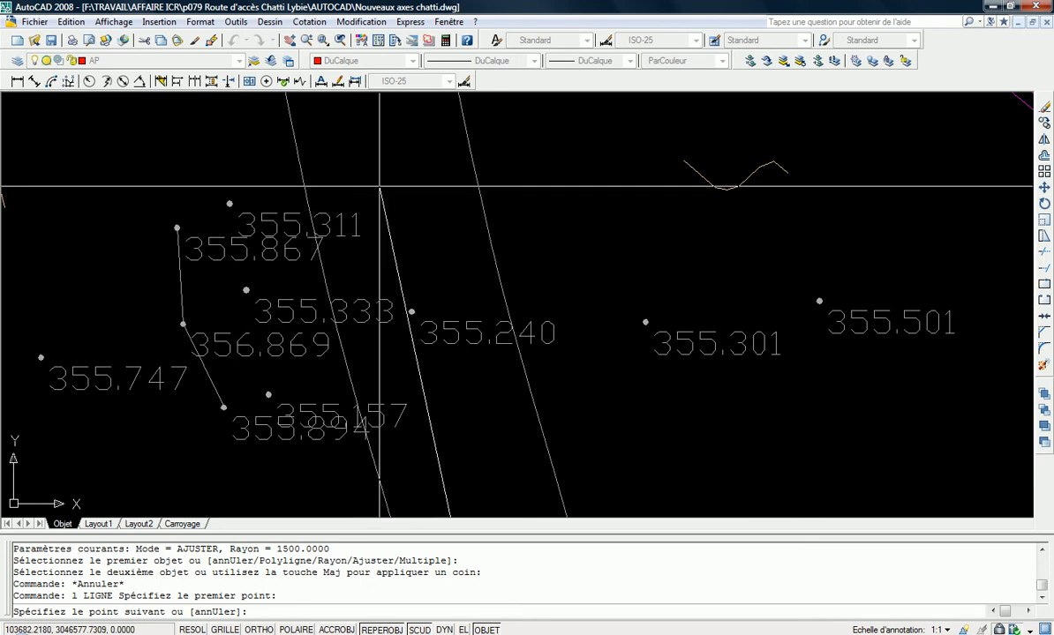
{"action": "left_click", "coordinate": [380, 187]}
{"action": "key", "text": "Escape"}
{"action": "scroll", "coordinate": [380, 230], "scroll_direction": "down", "scroll_amount": 6}
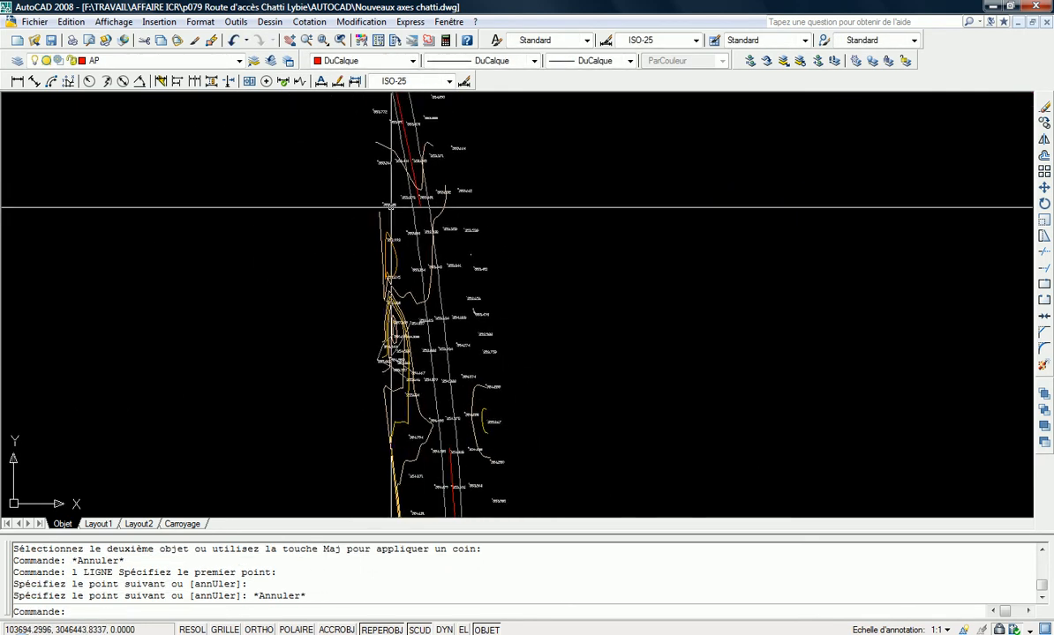
Stretch the new line's south end slightly east, toward the middle of the track southeast of spot height 353.451
{"action": "left_click", "coordinate": [416, 331]}
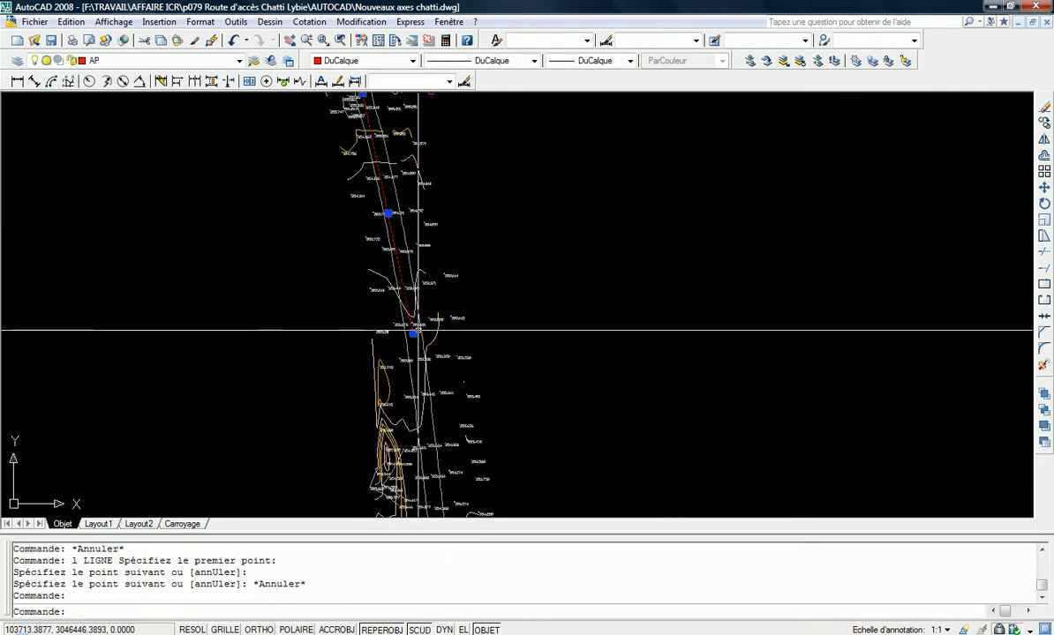
{"action": "left_click", "coordinate": [412, 333]}
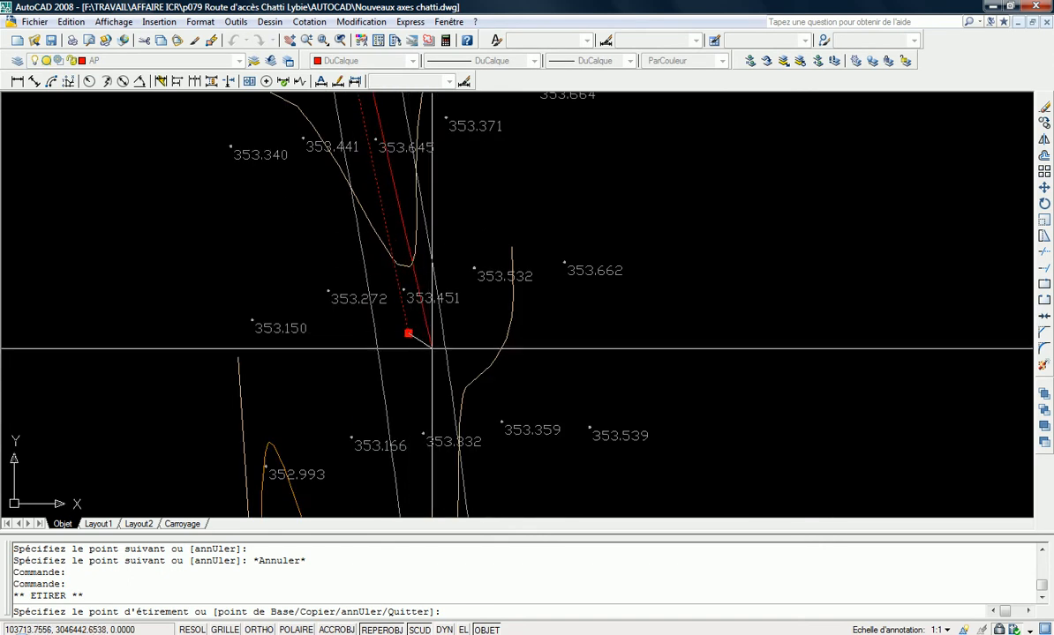
{"action": "key", "text": "Escape"}
{"action": "scroll", "coordinate": [431, 353], "scroll_direction": "down", "scroll_amount": 5}
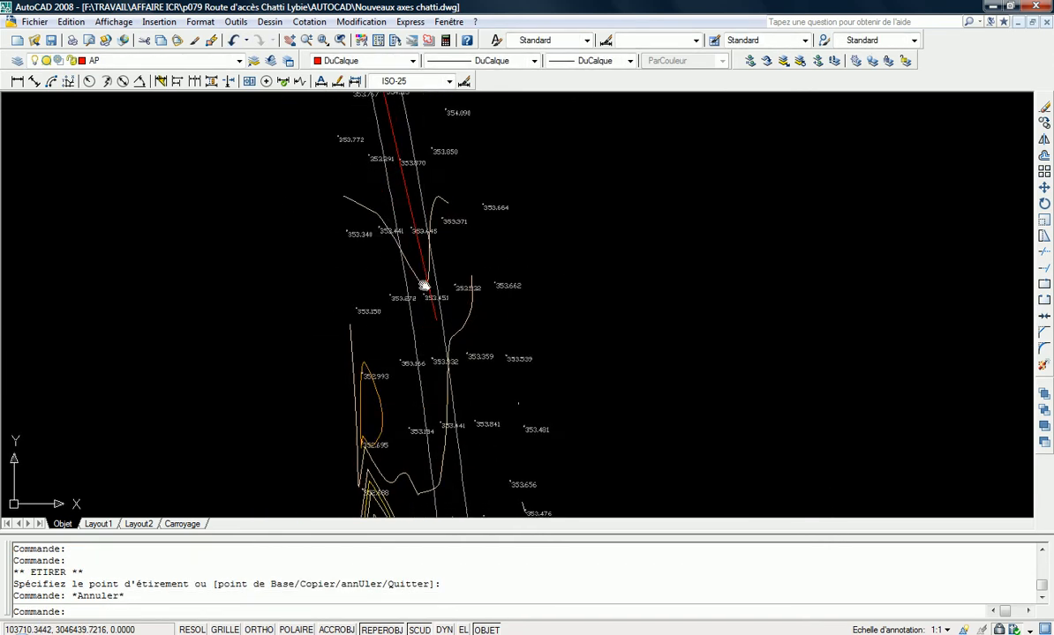
Fillet the line ending near spot height 353.451 and the next axis line to the south with radius 1500
{"action": "middle_click_drag", "start_coordinate": [425, 353], "coordinate": [401, 183]}
{"action": "type", "text": "rd"}
{"action": "key", "text": "Return"}
{"action": "scroll", "coordinate": [416, 331], "scroll_direction": "down", "scroll_amount": 3}
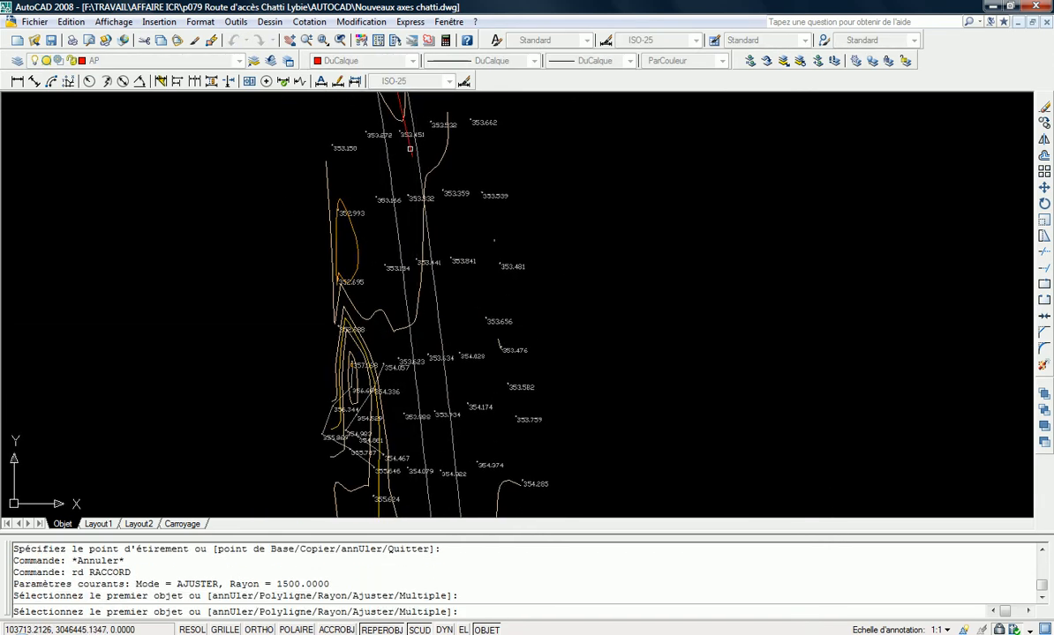
{"action": "left_click", "coordinate": [429, 245]}
{"action": "key", "text": "Escape"}
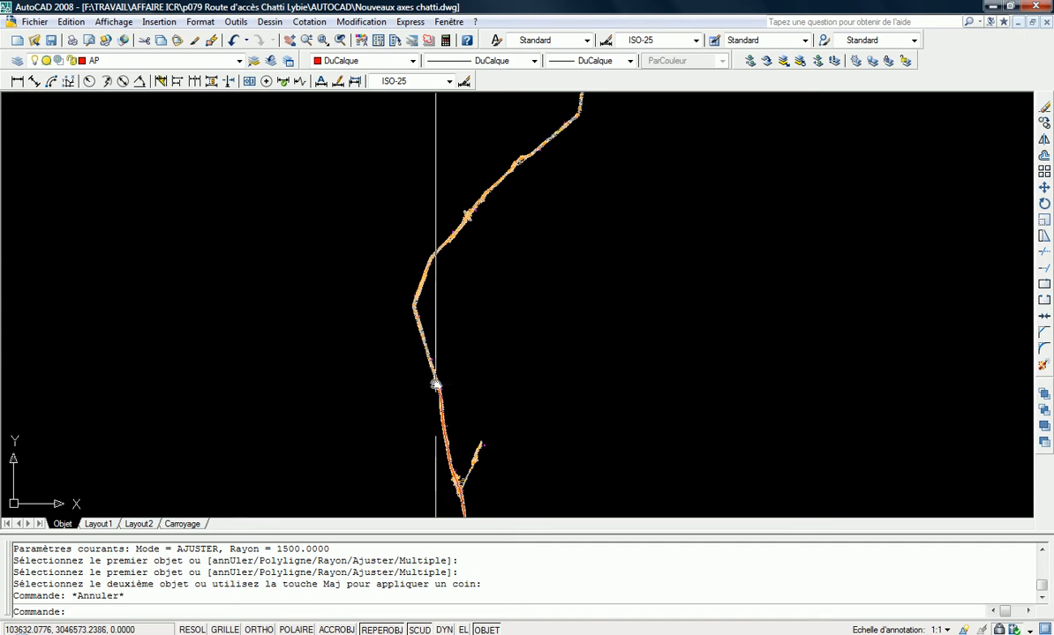
Draw an axis line between the track edges from northwest of spot height 362.162 southward along the straight stretch
{"action": "scroll", "coordinate": [418, 283], "scroll_direction": "up", "scroll_amount": 5}
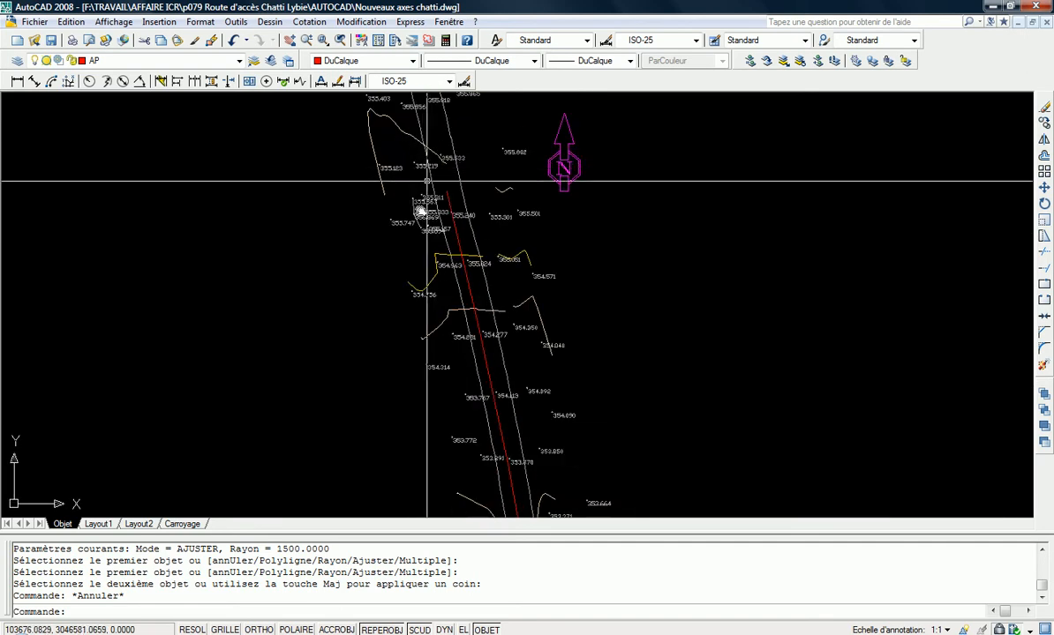
{"action": "middle_click_drag", "start_coordinate": [435, 349], "coordinate": [435, 431]}
{"action": "scroll", "coordinate": [421, 332], "scroll_direction": "down", "scroll_amount": 5}
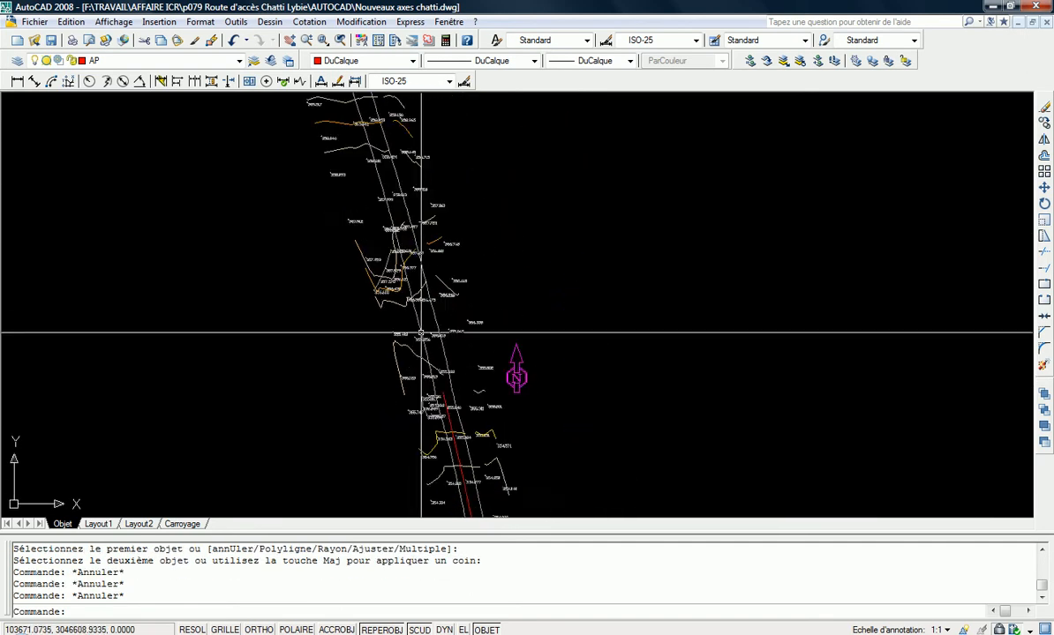
{"action": "scroll", "coordinate": [346, 168], "scroll_direction": "up", "scroll_amount": 5}
{"action": "type", "text": "l"}
{"action": "key", "text": "Return"}
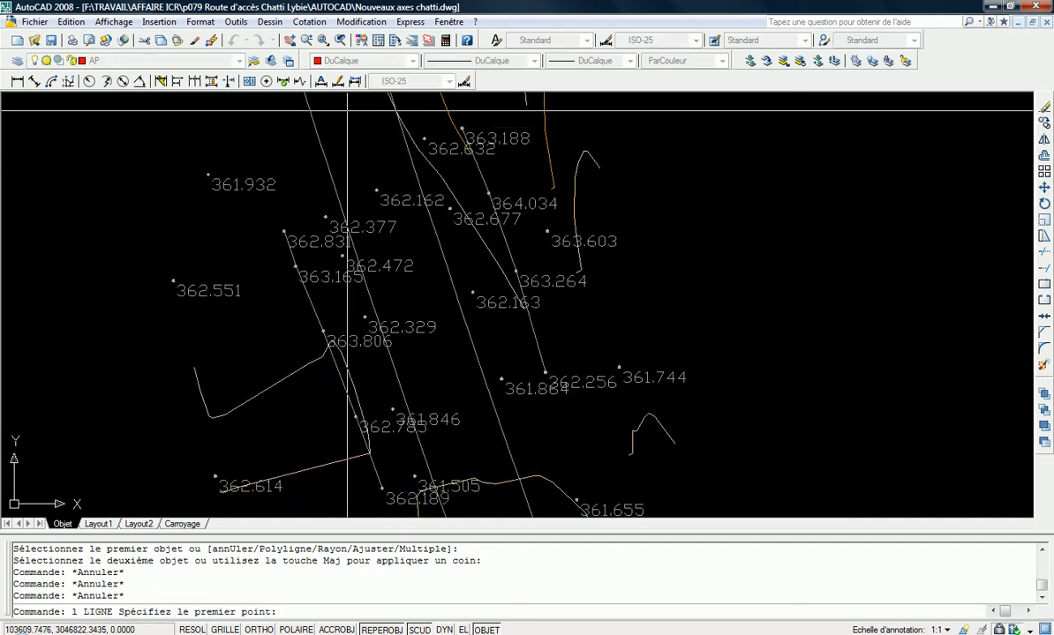
{"action": "left_click", "coordinate": [346, 108]}
{"action": "scroll", "coordinate": [356, 119], "scroll_direction": "down", "scroll_amount": 5}
{"action": "middle_click_drag", "start_coordinate": [447, 395], "coordinate": [417, 323]}
{"action": "scroll", "coordinate": [415, 317], "scroll_direction": "up", "scroll_amount": 5}
{"action": "key", "text": "Escape"}
{"action": "scroll", "coordinate": [392, 265], "scroll_direction": "down", "scroll_amount": 6}
{"action": "scroll", "coordinate": [417, 287], "scroll_direction": "up", "scroll_amount": 2}
Fillet the new axis line and the line starting near spot height 355.240 with radius 1000
{"action": "type", "text": "rd"}
{"action": "key", "text": "Return"}
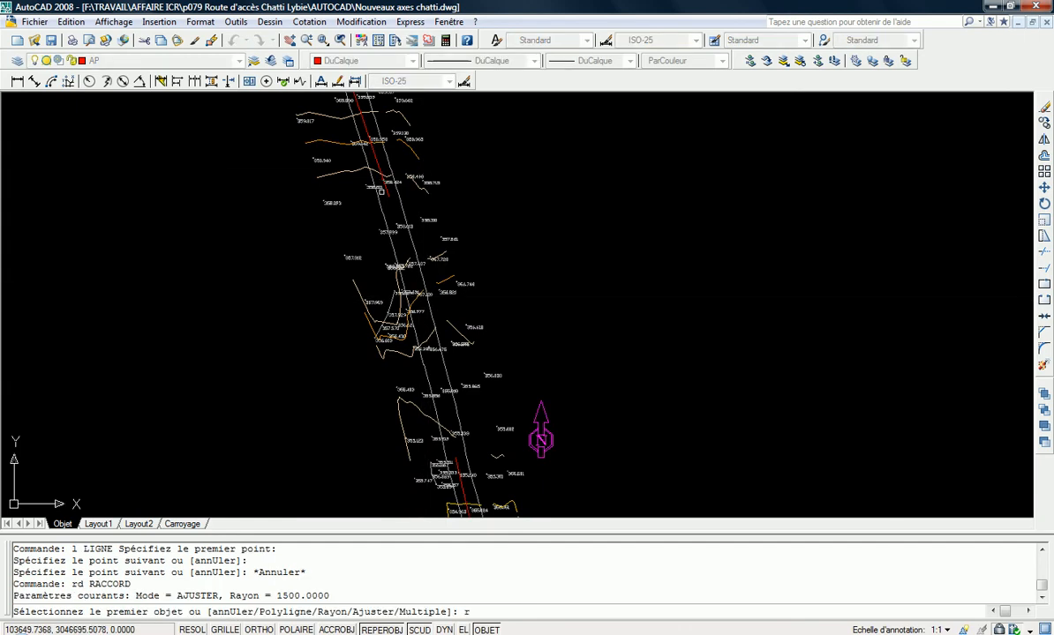
{"action": "type", "text": "1000"}
{"action": "key", "text": "Return"}
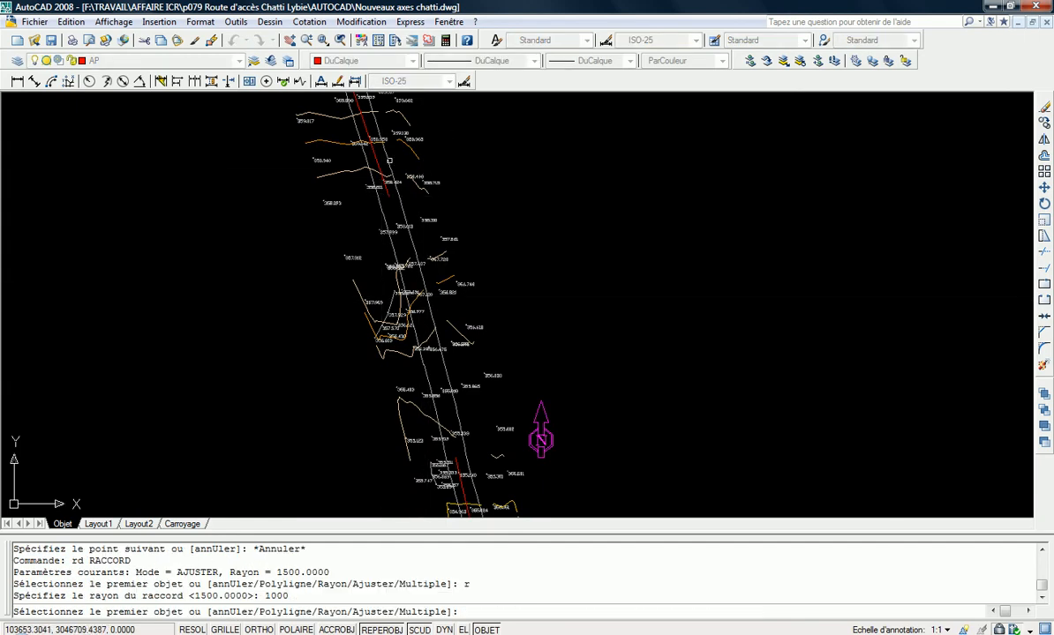
{"action": "left_click", "coordinate": [373, 151]}
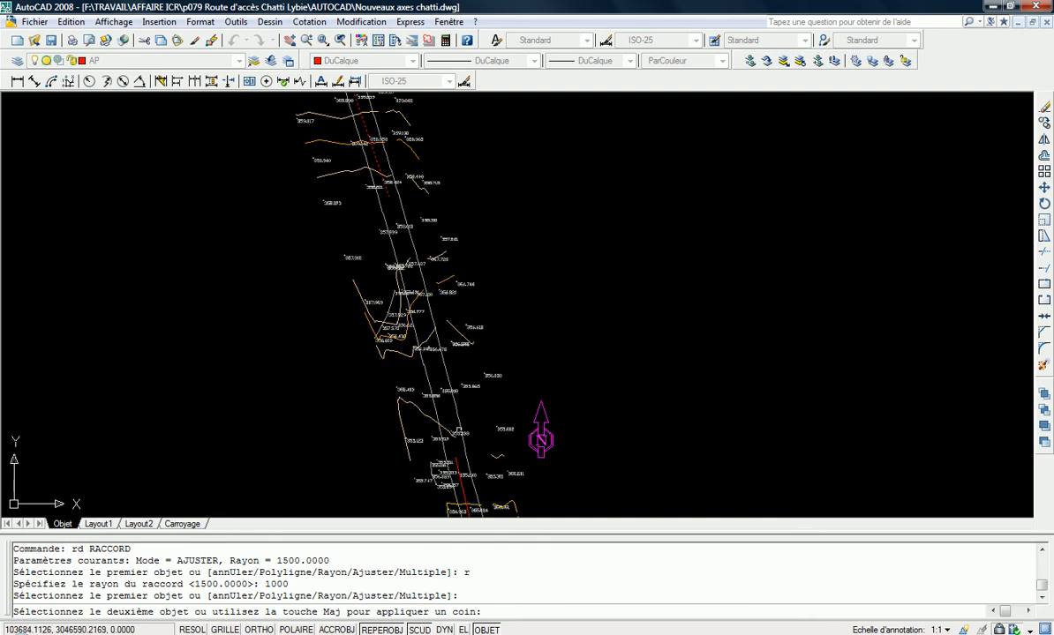
{"action": "scroll", "coordinate": [455, 463], "scroll_direction": "down", "scroll_amount": 3}
{"action": "key", "text": "Escape"}
Draw a long construction line crossing the track north of the axis as an extension boundary
{"action": "mouse_move", "coordinate": [482, 358]}
{"action": "middle_mouse_down"}
{"action": "mouse_move", "coordinate": [447, 371]}
{"action": "mouse_move", "coordinate": [431, 357]}
{"action": "middle_mouse_up"}
{"action": "scroll", "coordinate": [452, 318], "scroll_direction": "down", "scroll_amount": 4}
{"action": "scroll", "coordinate": [456, 309], "scroll_direction": "up", "scroll_amount": 3}
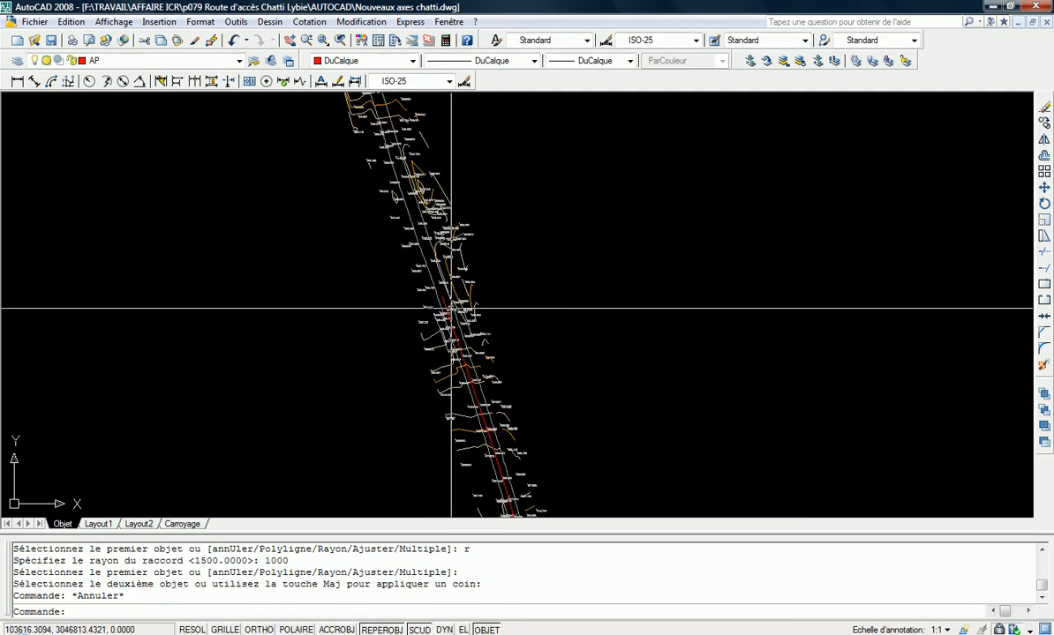
{"action": "scroll", "coordinate": [456, 311], "scroll_direction": "down", "scroll_amount": 1}
{"action": "key", "text": "Escape"}
{"action": "middle_click_drag", "start_coordinate": [456, 312], "coordinate": [471, 465]}
{"action": "type", "text": "l"}
{"action": "key", "text": "Return"}
{"action": "scroll", "coordinate": [510, 192], "scroll_direction": "down", "scroll_amount": 4}
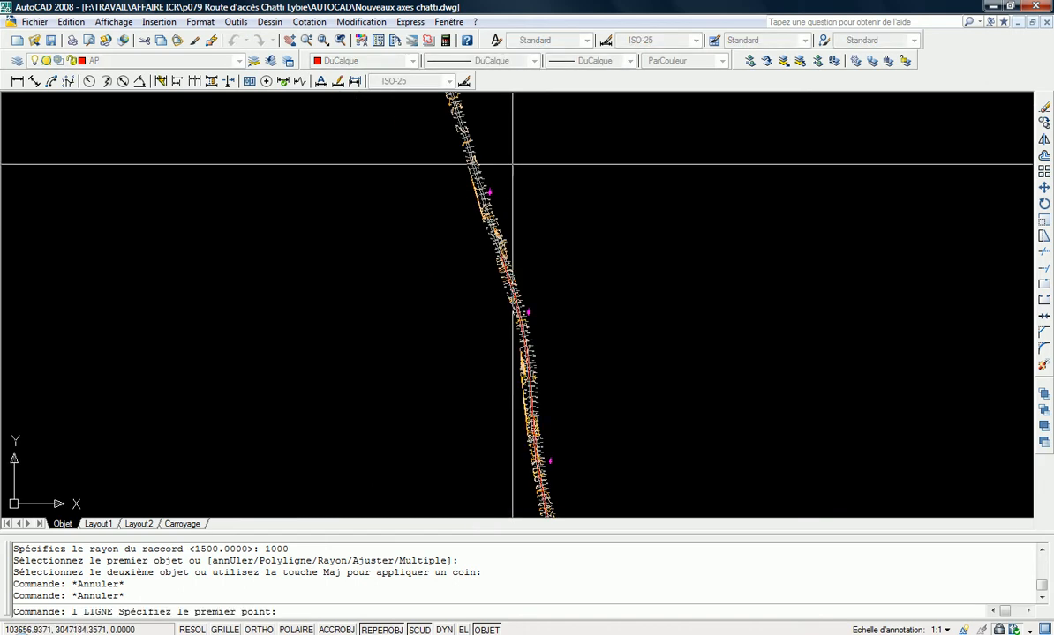
{"action": "middle_click_drag", "start_coordinate": [513, 172], "coordinate": [479, 275]}
{"action": "left_click", "coordinate": [510, 176]}
{"action": "key", "text": "Escape"}
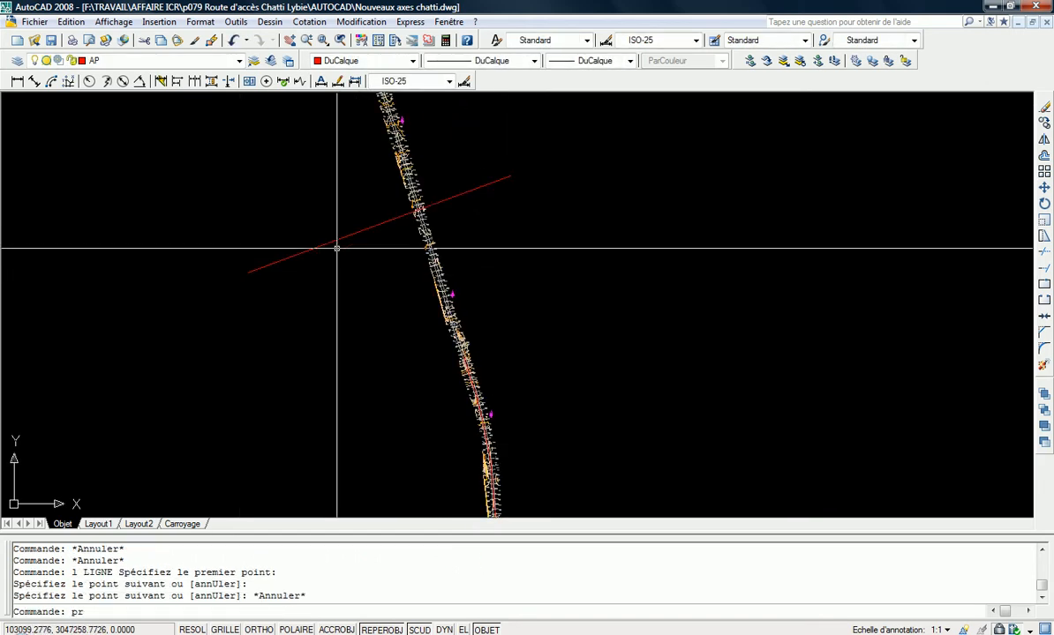
Extend the northernmost axis line up to the construction line crossing the track
{"action": "type", "text": "p"}
{"action": "key", "text": "Return"}
{"action": "left_click", "coordinate": [448, 137]}
{"action": "left_click", "coordinate": [424, 196]}
{"action": "key", "text": "Return"}
{"action": "scroll", "coordinate": [450, 283], "scroll_direction": "up", "scroll_amount": 3}
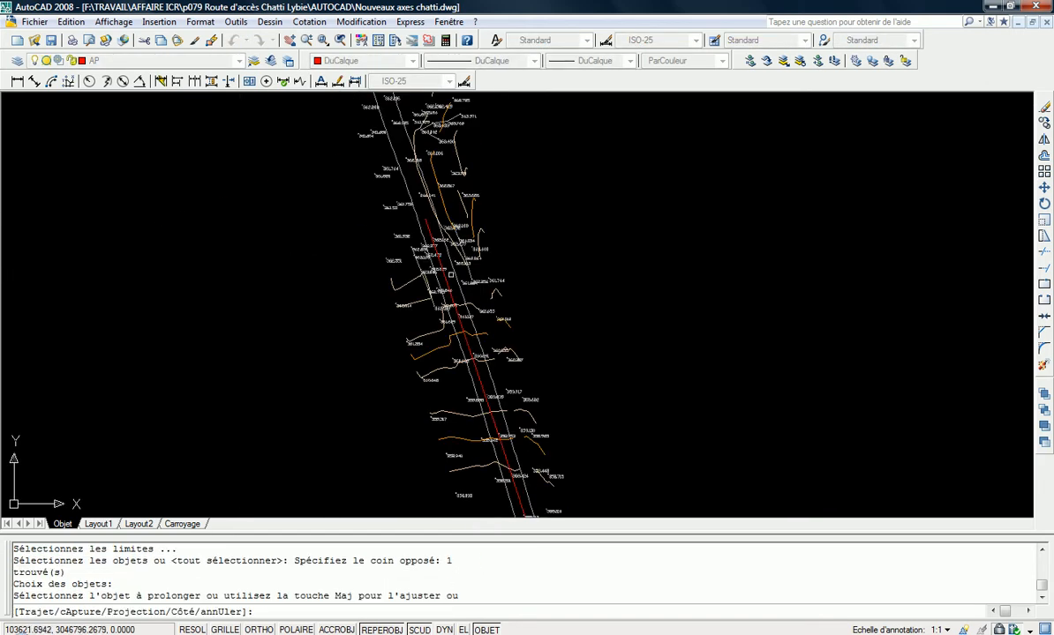
{"action": "middle_click_drag", "start_coordinate": [425, 253], "coordinate": [468, 418]}
{"action": "middle_click_drag", "start_coordinate": [427, 259], "coordinate": [459, 390]}
{"action": "middle_click_drag", "start_coordinate": [404, 193], "coordinate": [475, 450]}
{"action": "key", "text": "Escape"}
Erase the construction line crossing the track
{"action": "scroll", "coordinate": [425, 313], "scroll_direction": "down", "scroll_amount": 4}
{"action": "left_click", "coordinate": [413, 155]}
{"action": "left_click", "coordinate": [385, 186]}
{"action": "key", "text": "Delete"}
Draw an axis line between the track edges from just north of spot height 362.239 to north of 359.719
{"action": "scroll", "coordinate": [328, 286], "scroll_direction": "up", "scroll_amount": 2}
{"action": "scroll", "coordinate": [328, 286], "scroll_direction": "up", "scroll_amount": 6}
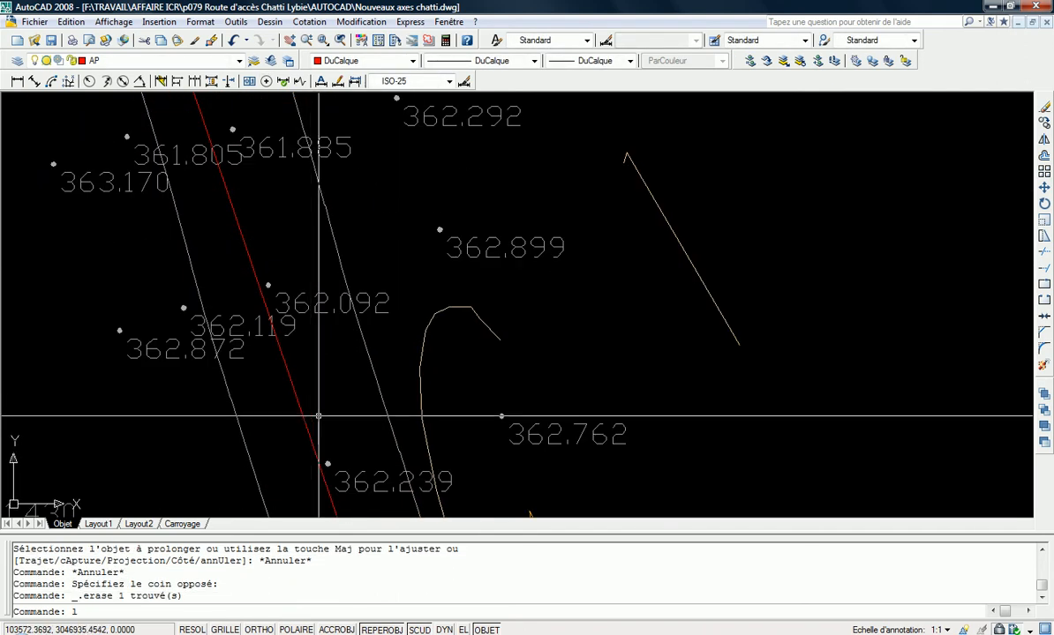
{"action": "type", "text": "l"}
{"action": "key", "text": "Return"}
{"action": "left_click", "coordinate": [319, 426]}
{"action": "scroll", "coordinate": [319, 370], "scroll_direction": "down", "scroll_amount": 4}
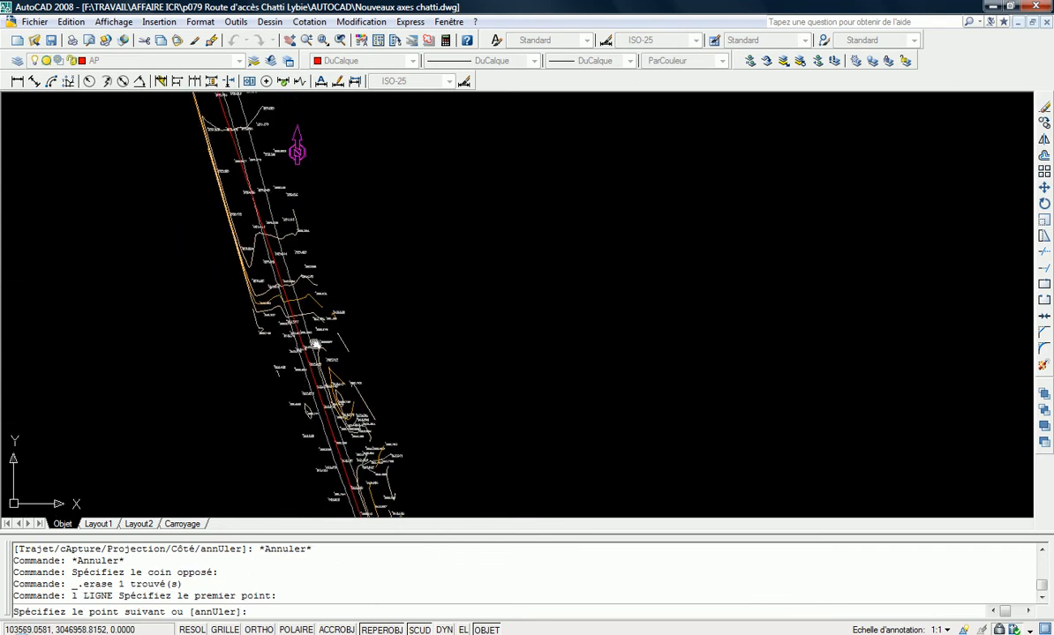
{"action": "scroll", "coordinate": [255, 152], "scroll_direction": "up", "scroll_amount": 3}
{"action": "scroll", "coordinate": [255, 153], "scroll_direction": "up", "scroll_amount": 4}
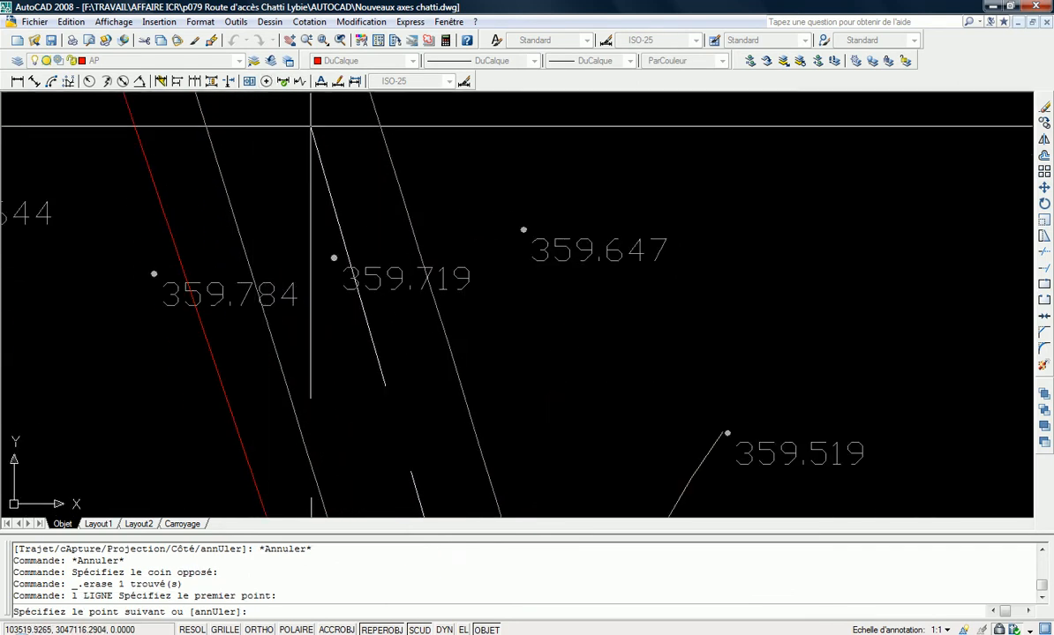
{"action": "key", "text": "Escape"}
{"action": "scroll", "coordinate": [299, 153], "scroll_direction": "down", "scroll_amount": 6}
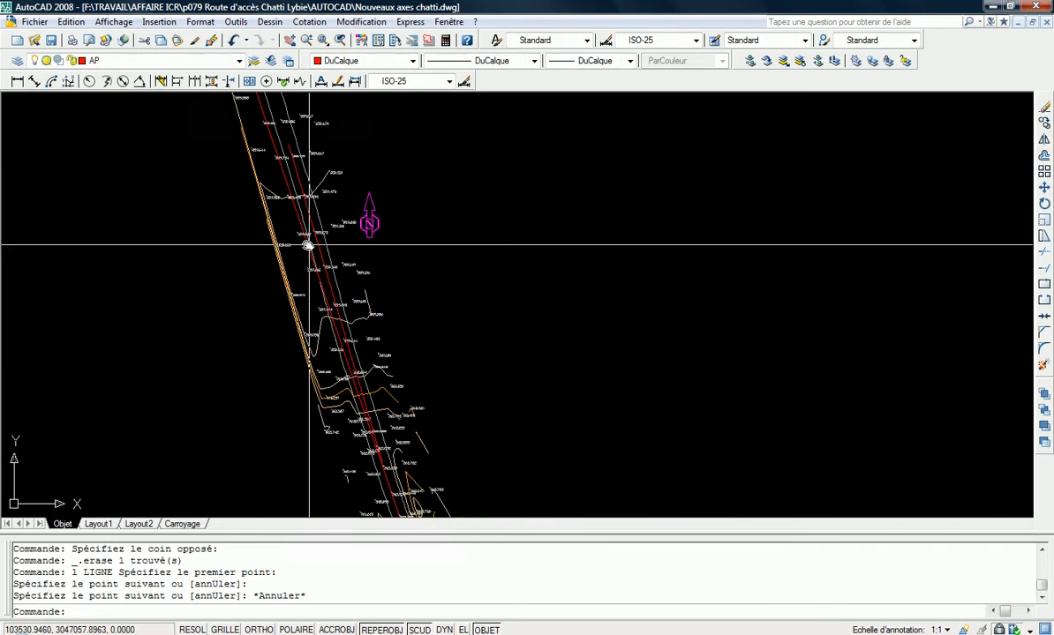
Fillet the extended axis line and the new line starting near spot height 362.239 with radius 1000
{"action": "scroll", "coordinate": [342, 351], "scroll_direction": "up", "scroll_amount": 4}
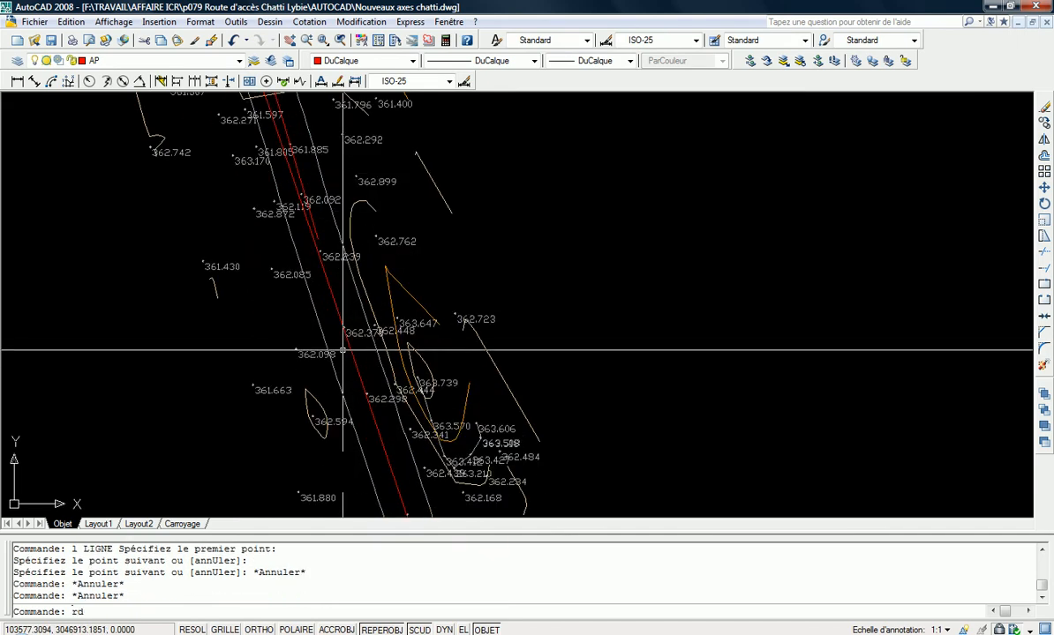
{"action": "type", "text": "rd"}
{"action": "key", "text": "Return"}
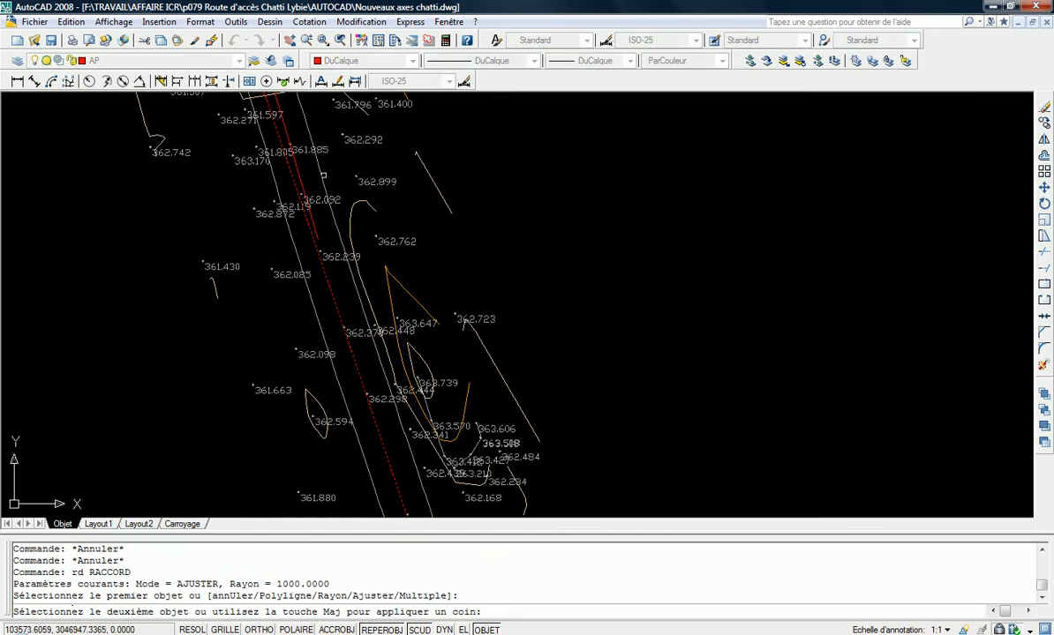
{"action": "key", "text": "Escape"}
{"action": "left_click", "coordinate": [306, 146]}
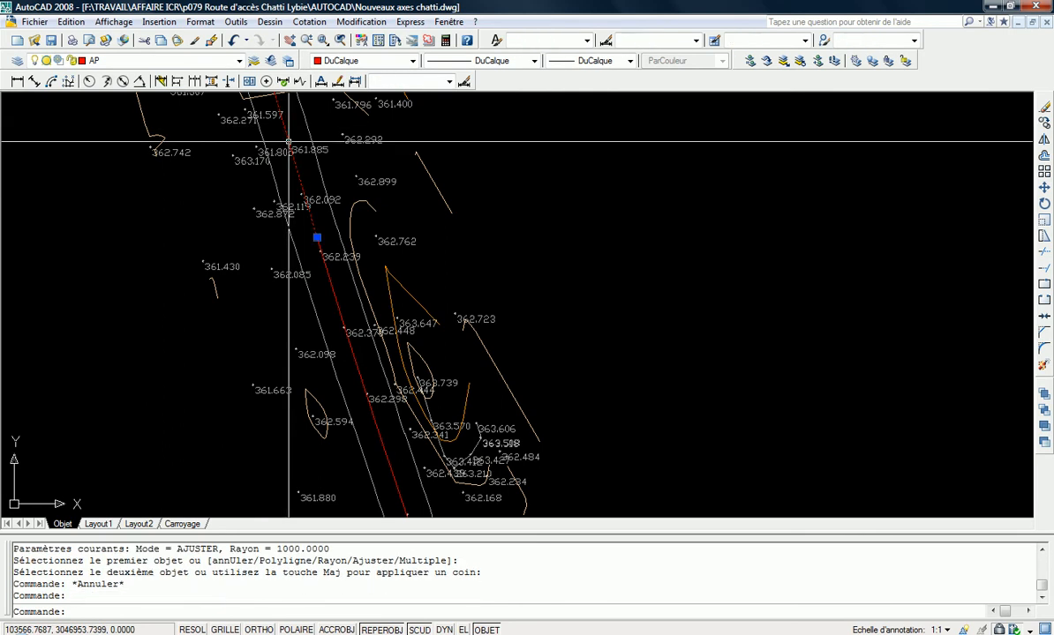
Draw another long construction line across the track just south of the bend at its northern end
{"action": "scroll", "coordinate": [315, 317], "scroll_direction": "down", "scroll_amount": 5}
{"action": "scroll", "coordinate": [309, 314], "scroll_direction": "down", "scroll_amount": 2}
{"action": "middle_click_drag", "start_coordinate": [289, 275], "coordinate": [322, 386]}
{"action": "scroll", "coordinate": [315, 362], "scroll_direction": "down", "scroll_amount": 5}
{"action": "scroll", "coordinate": [309, 354], "scroll_direction": "up", "scroll_amount": 2}
{"action": "scroll", "coordinate": [310, 355], "scroll_direction": "up", "scroll_amount": 3}
{"action": "key", "text": "Escape"}
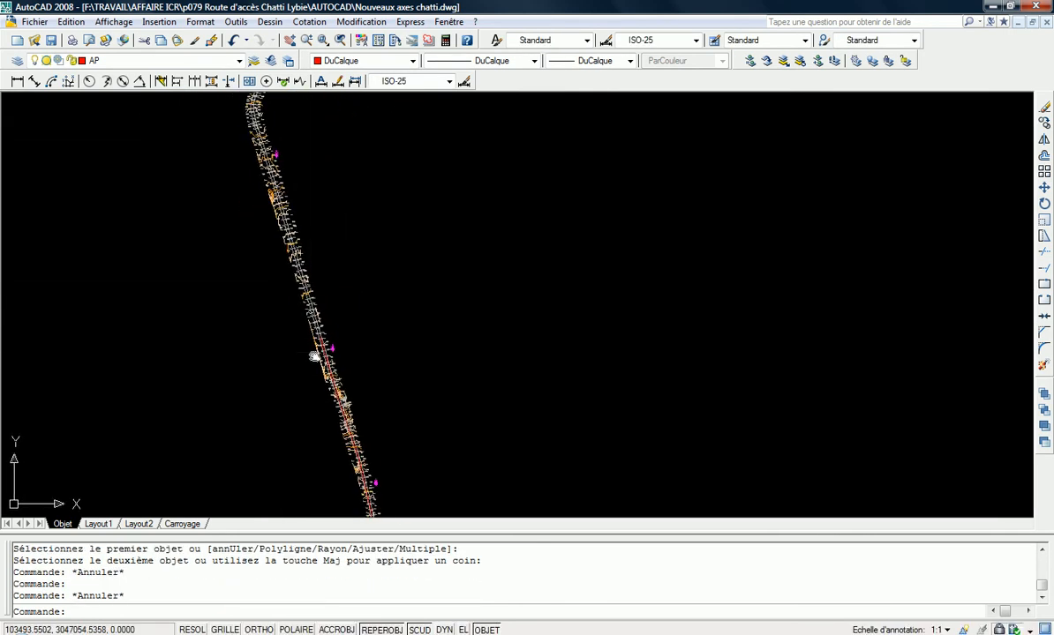
{"action": "type", "text": "l"}
{"action": "key", "text": "Return"}
{"action": "left_click", "coordinate": [360, 113]}
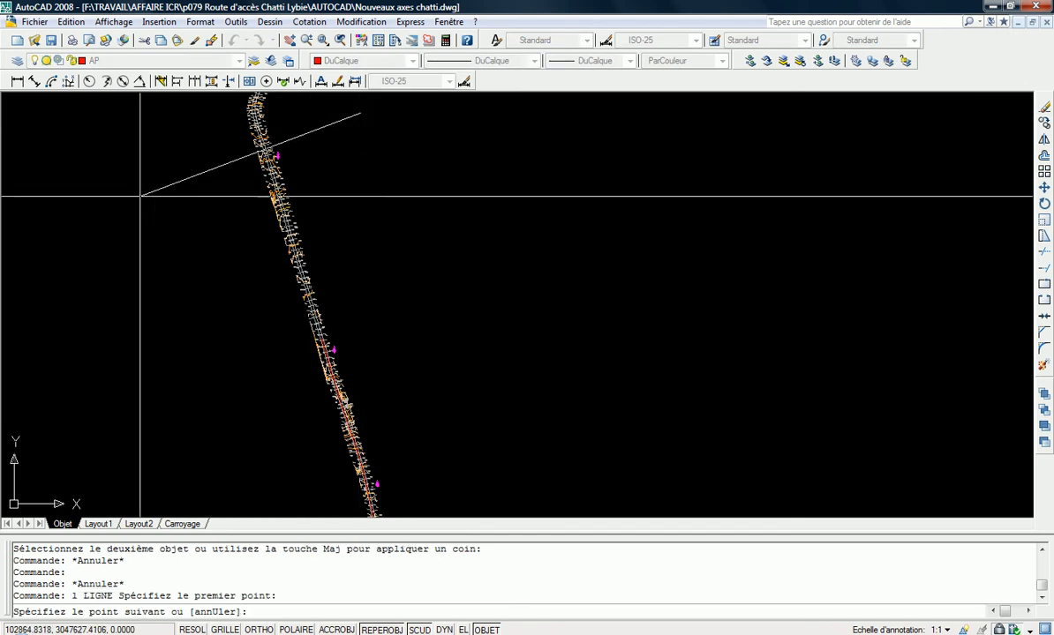
{"action": "left_click", "coordinate": [141, 196]}
{"action": "key", "text": "Escape"}
{"action": "type", "text": "pr"}
{"action": "key", "text": "Return"}
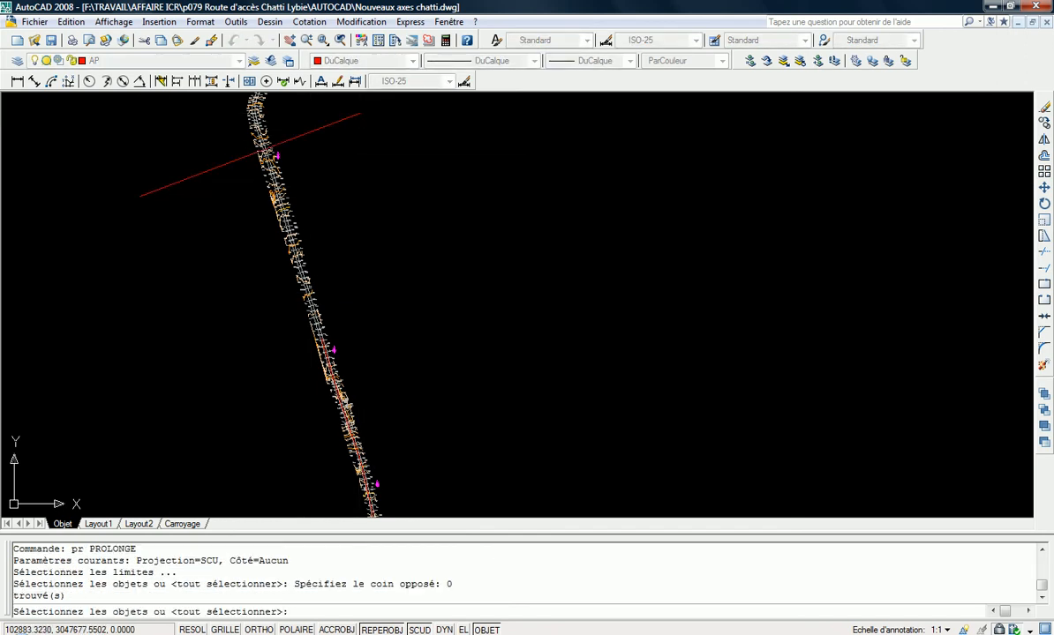
{"action": "key", "text": "Escape"}
{"action": "left_click", "coordinate": [164, 204]}
{"action": "key", "text": "Escape"}
{"action": "key", "text": "Escape"}
Extend the red axis line north along the track to the construction line crossing it
{"action": "type", "text": "pr"}
{"action": "key", "text": "Return"}
{"action": "left_click", "coordinate": [174, 233]}
{"action": "left_click", "coordinate": [136, 164]}
{"action": "key", "text": "Return"}
{"action": "scroll", "coordinate": [323, 385], "scroll_direction": "up", "scroll_amount": 7}
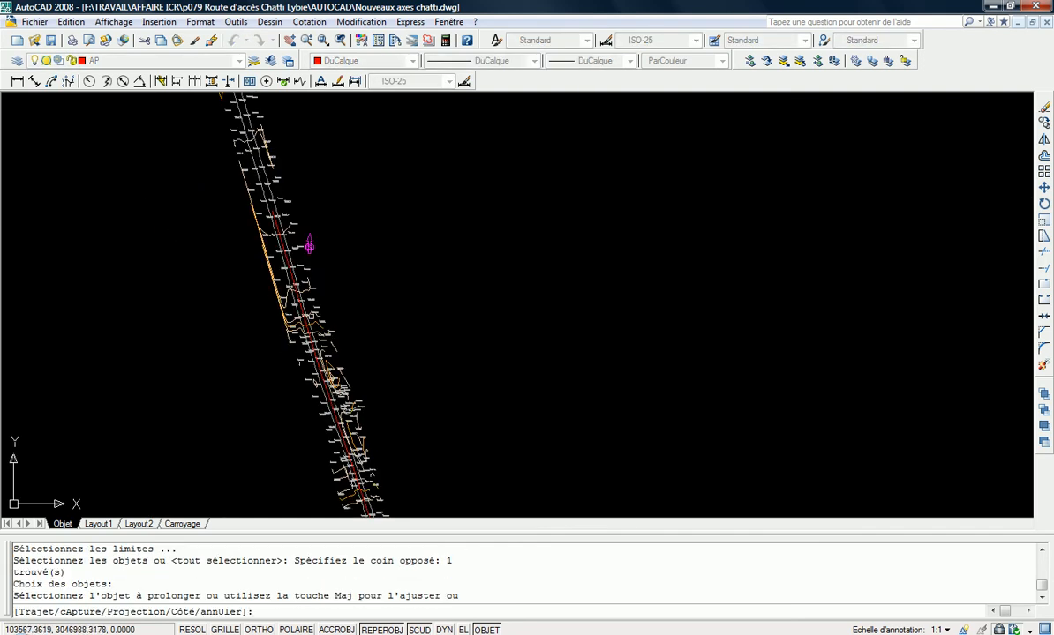
{"action": "middle_click_drag", "start_coordinate": [302, 349], "coordinate": [360, 522]}
{"action": "mouse_move", "coordinate": [272, 223]}
{"action": "middle_mouse_down"}
{"action": "mouse_move", "coordinate": [311, 320]}
{"action": "mouse_move", "coordinate": [344, 512]}
{"action": "middle_mouse_up"}
{"action": "mouse_move", "coordinate": [297, 289]}
{"action": "middle_mouse_down"}
{"action": "mouse_move", "coordinate": [374, 529]}
{"action": "mouse_move", "coordinate": [360, 443]}
{"action": "middle_mouse_up"}
{"action": "scroll", "coordinate": [337, 365], "scroll_direction": "down", "scroll_amount": 3}
{"action": "scroll", "coordinate": [356, 391], "scroll_direction": "up", "scroll_amount": 6}
{"action": "key", "text": "Escape"}
Draw a straight axis line between the track edges from beside spot height 361.117 to just north-west of 369.781, past the construction line
{"action": "scroll", "coordinate": [387, 441], "scroll_direction": "up", "scroll_amount": 1}
{"action": "type", "text": "l"}
{"action": "key", "text": "Return"}
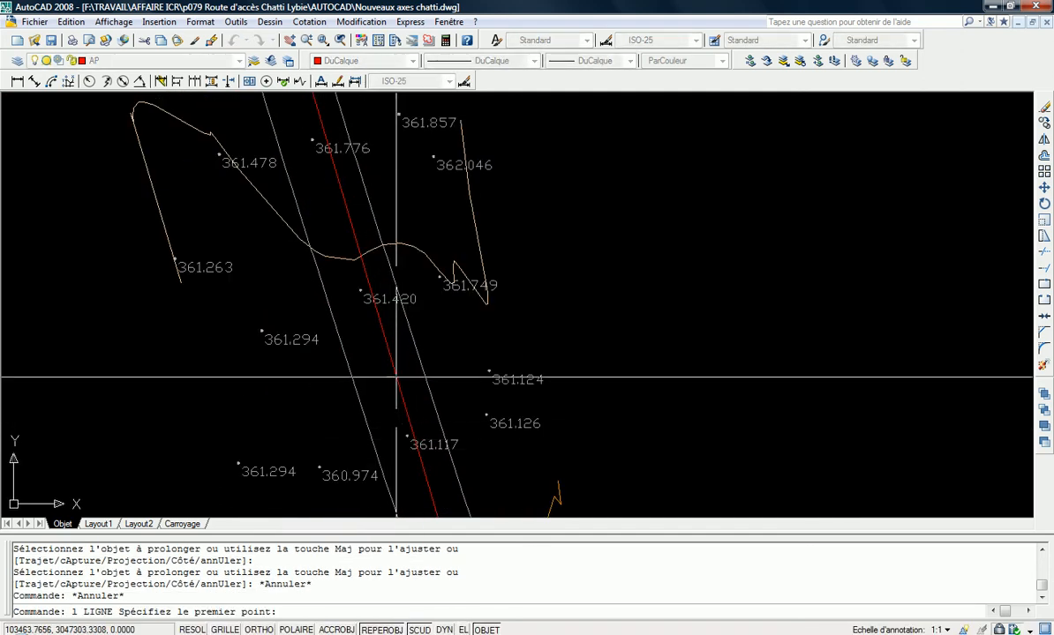
{"action": "left_click", "coordinate": [398, 428]}
{"action": "scroll", "coordinate": [388, 278], "scroll_direction": "down", "scroll_amount": 5}
{"action": "scroll", "coordinate": [385, 275], "scroll_direction": "up", "scroll_amount": 8}
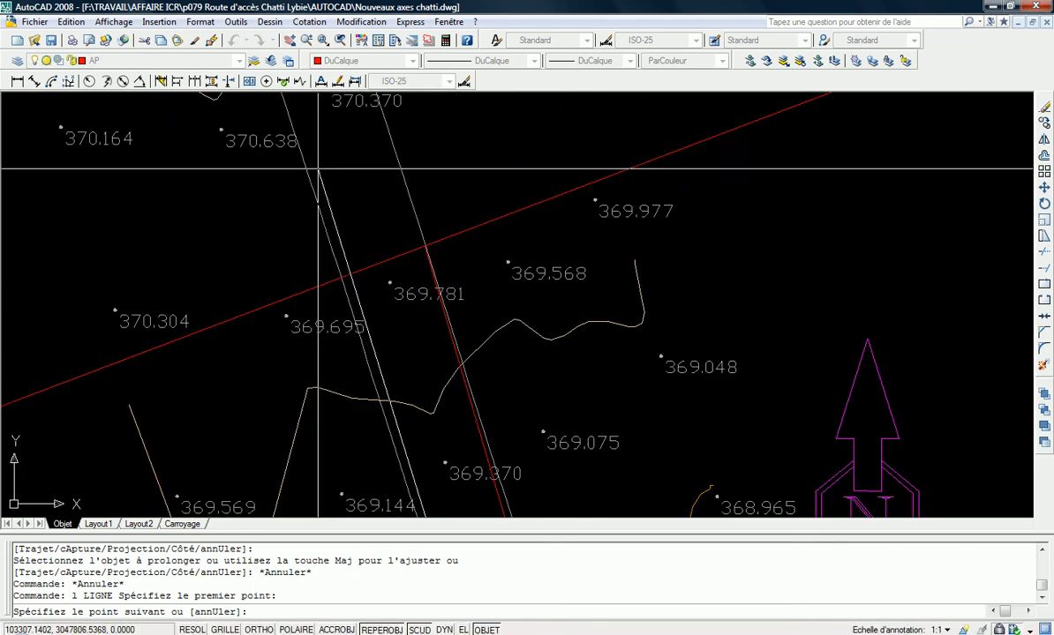
{"action": "left_click", "coordinate": [351, 170]}
{"action": "key", "text": "Escape"}
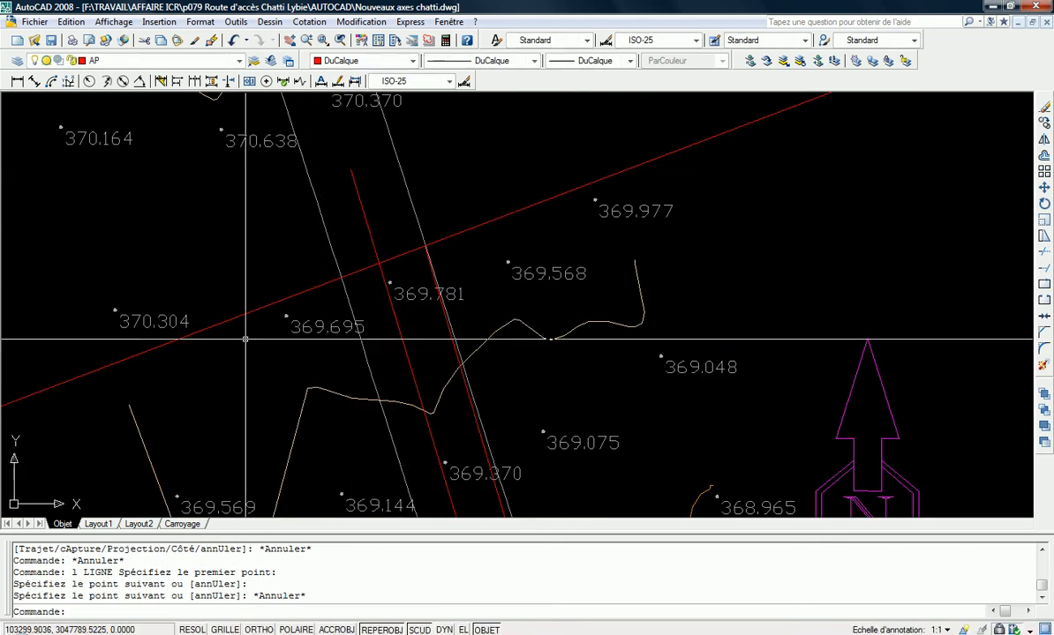
Erase the construction line crossing the track near spot height 369.781
{"action": "left_click", "coordinate": [73, 332]}
{"action": "left_click", "coordinate": [16, 387]}
{"action": "key", "text": "Delete"}
{"action": "scroll", "coordinate": [323, 280], "scroll_direction": "down", "scroll_amount": 10}
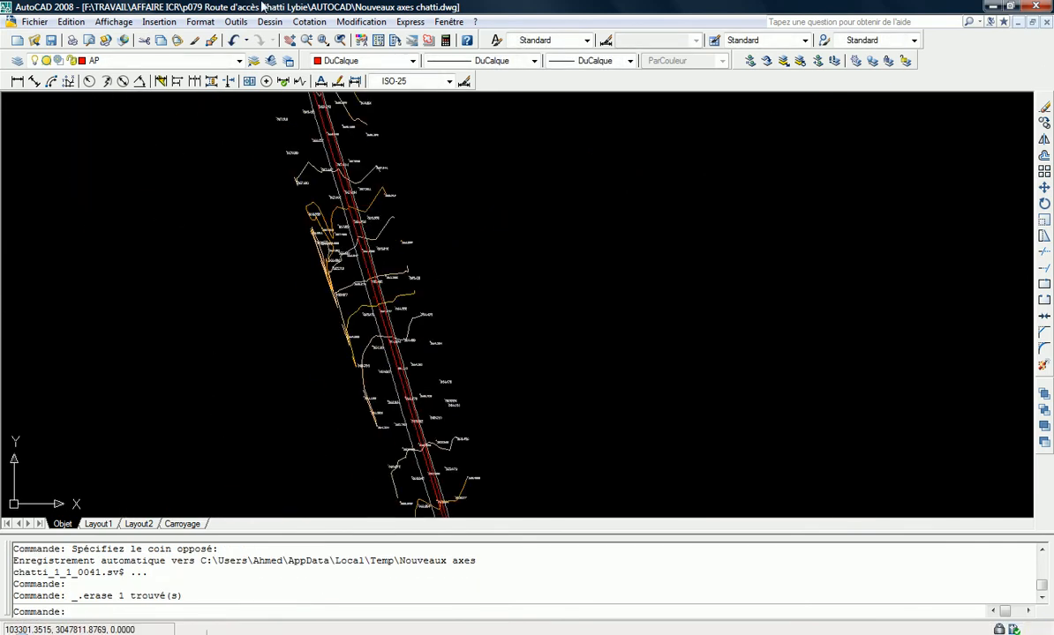
{"action": "scroll", "coordinate": [322, 281], "scroll_direction": "up", "scroll_amount": 5}
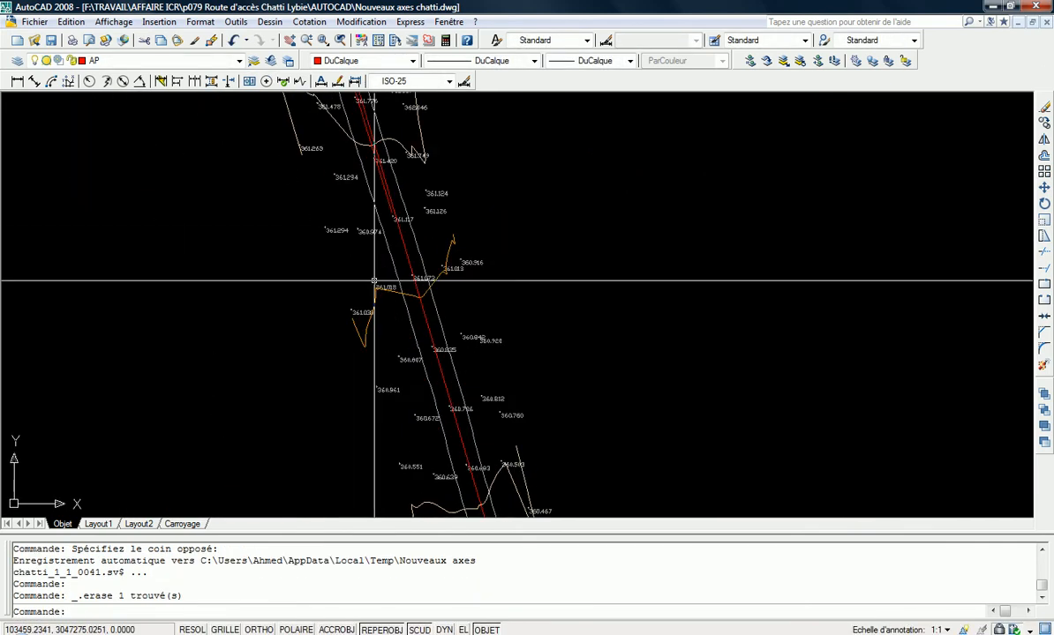
{"action": "type", "text": "d"}
{"action": "key", "text": "Return"}
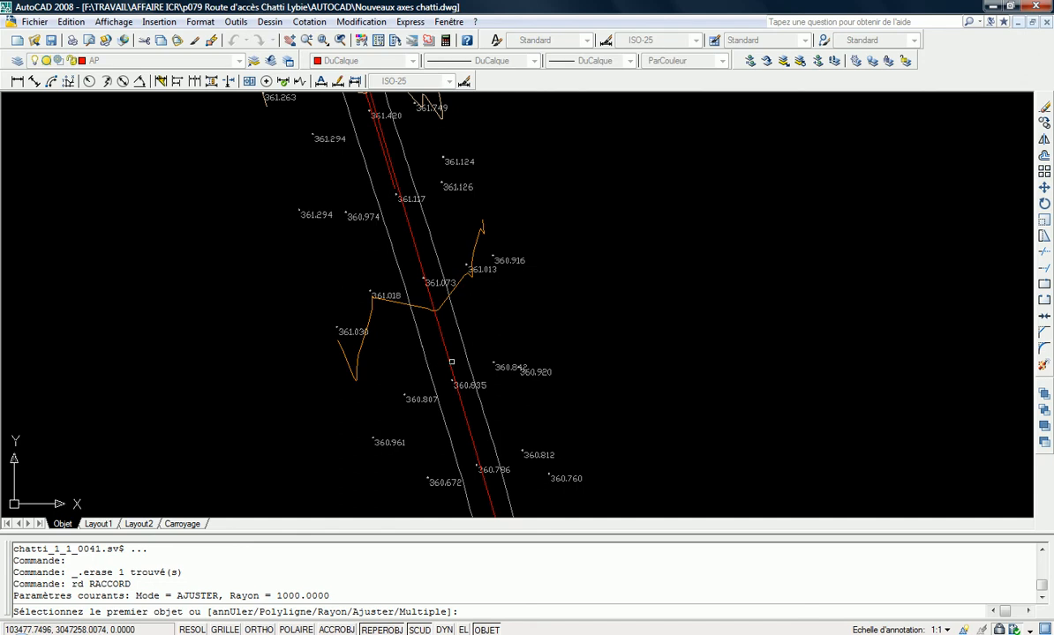
{"action": "left_click", "coordinate": [452, 362]}
{"action": "left_click", "coordinate": [366, 97]}
{"action": "key", "text": "Escape"}
{"action": "key", "text": "Escape"}
Extend the new axis line south from spot height 361.117 until it meets the older axis line
{"action": "type", "text": "pr"}
{"action": "key", "text": "Return"}
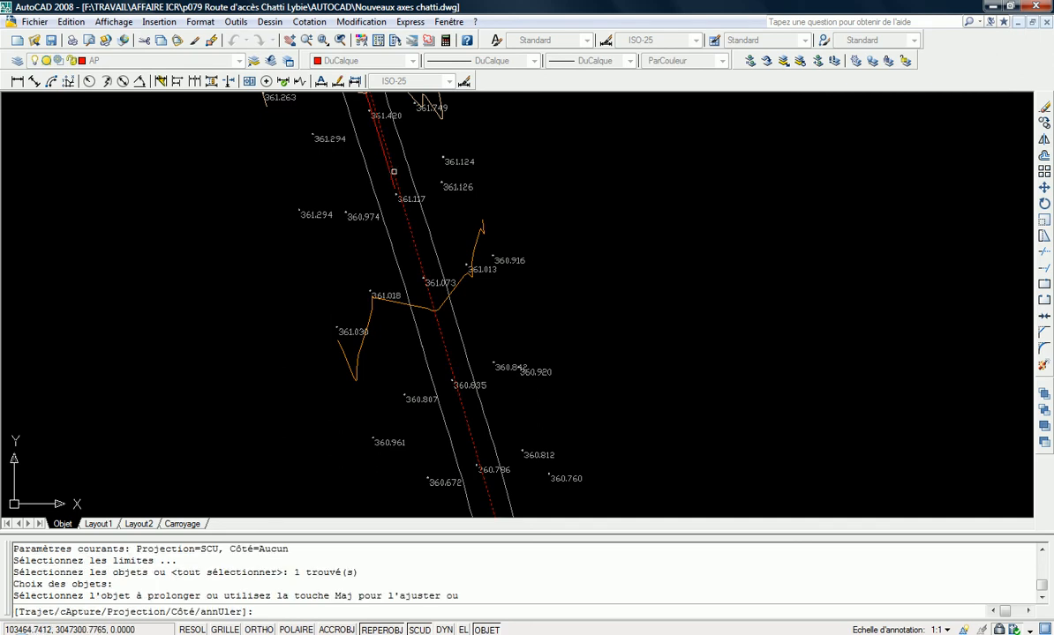
{"action": "left_click", "coordinate": [386, 154]}
{"action": "key", "text": "Escape"}
{"action": "middle_click_drag", "start_coordinate": [376, 247], "coordinate": [306, 22]}
{"action": "key", "text": "Escape"}
{"action": "key", "text": "Escape"}
Fillet the extended axis line and the older line south of it with radius 1000
{"action": "type", "text": "rd"}
{"action": "key", "text": "Return"}
{"action": "scroll", "coordinate": [382, 232], "scroll_direction": "down", "scroll_amount": 5}
{"action": "scroll", "coordinate": [381, 231], "scroll_direction": "up", "scroll_amount": 5}
{"action": "left_click", "coordinate": [360, 191]}
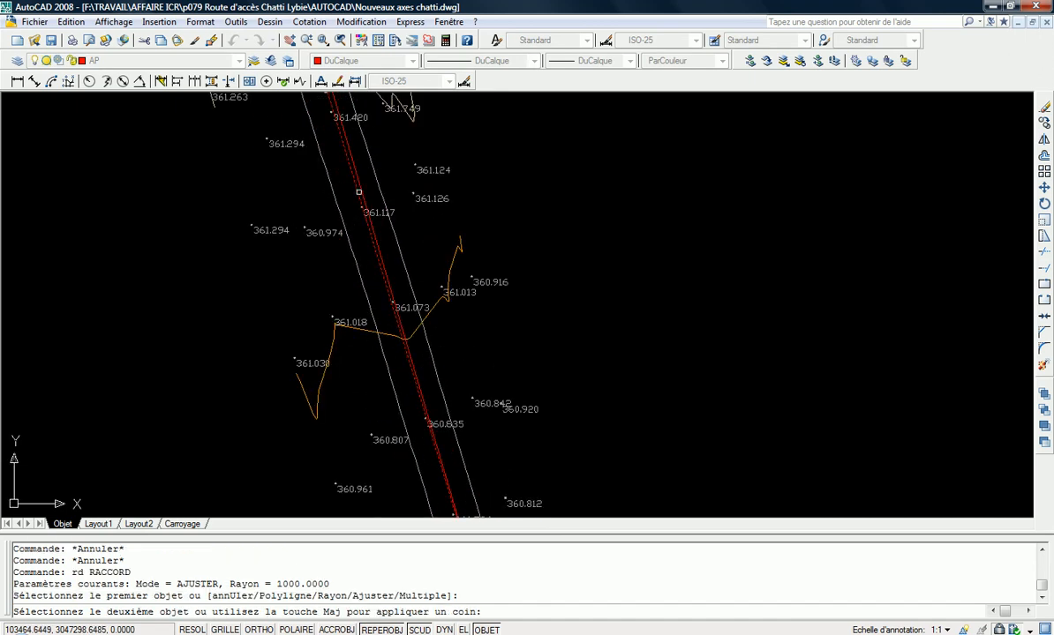
{"action": "scroll", "coordinate": [362, 199], "scroll_direction": "down", "scroll_amount": 6}
{"action": "scroll", "coordinate": [381, 296], "scroll_direction": "up", "scroll_amount": 6}
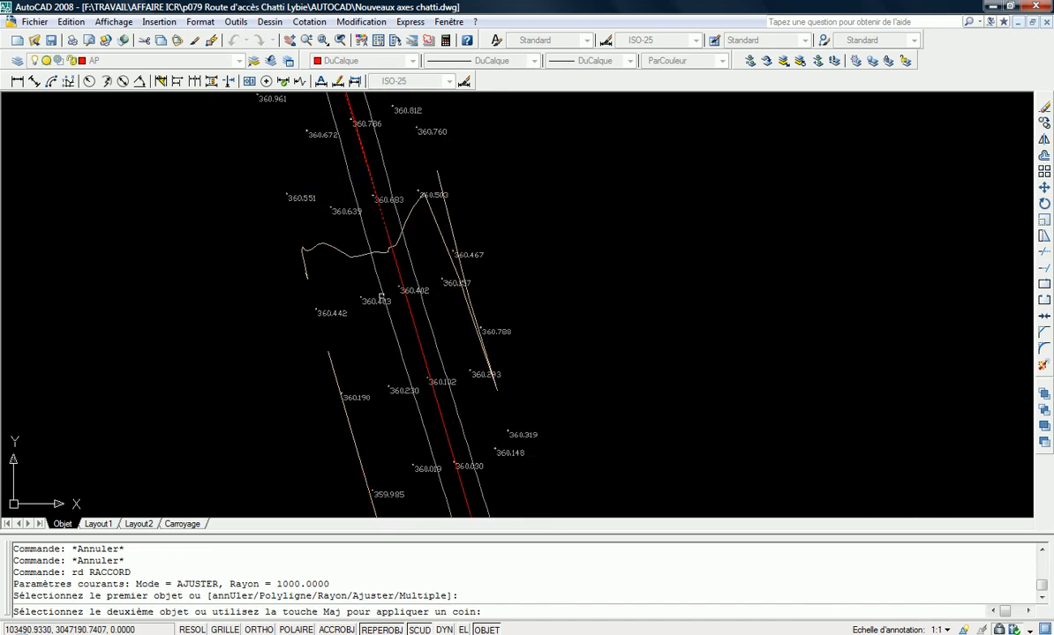
{"action": "key", "text": "Escape"}
{"action": "key", "text": "Escape"}
Inspect the properties of the southern axis line and its fillet arc, and list the arc's geometric data
{"action": "double_click", "coordinate": [421, 349]}
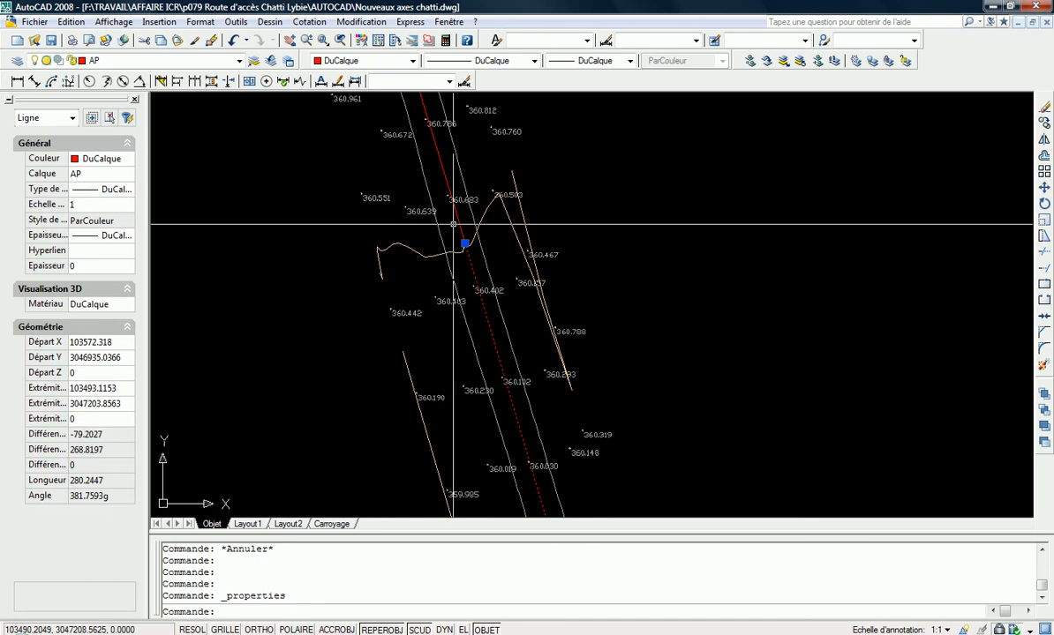
{"action": "left_click", "coordinate": [458, 225]}
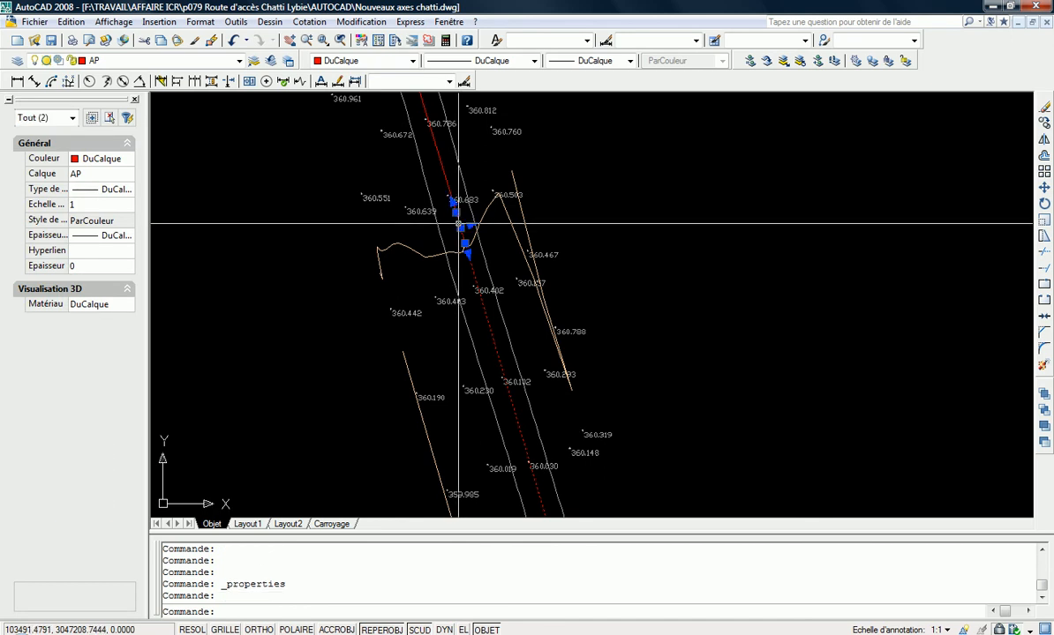
{"action": "left_click", "coordinate": [132, 102]}
{"action": "scroll", "coordinate": [476, 229], "scroll_direction": "up", "scroll_amount": 5}
{"action": "key", "text": "Escape"}
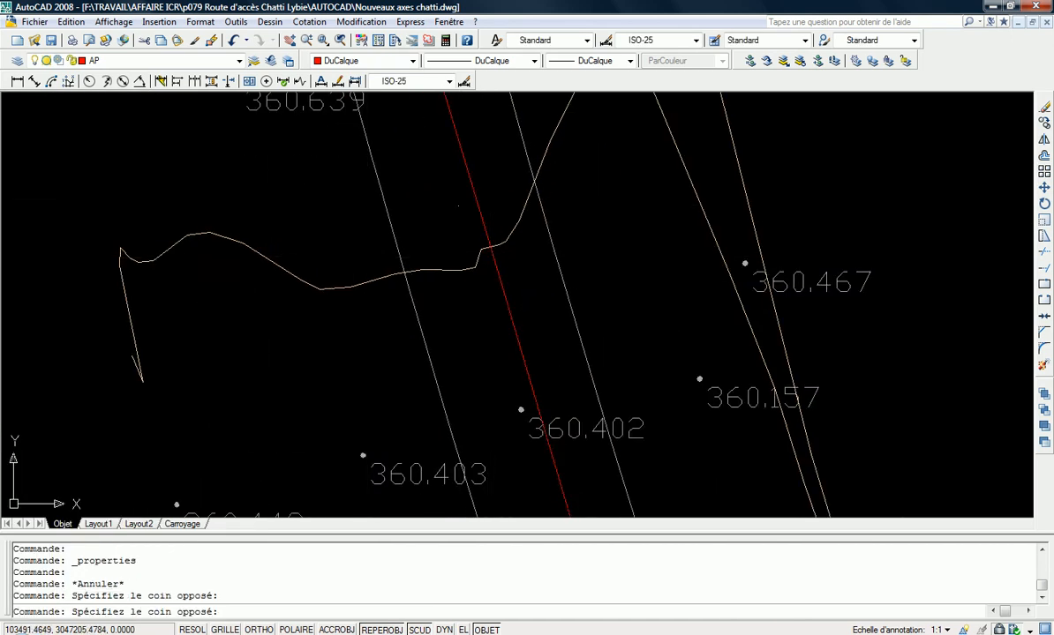
{"action": "key", "text": "Escape"}
{"action": "left_click", "coordinate": [469, 185]}
{"action": "left_click", "coordinate": [463, 177]}
{"action": "type", "text": "l"}
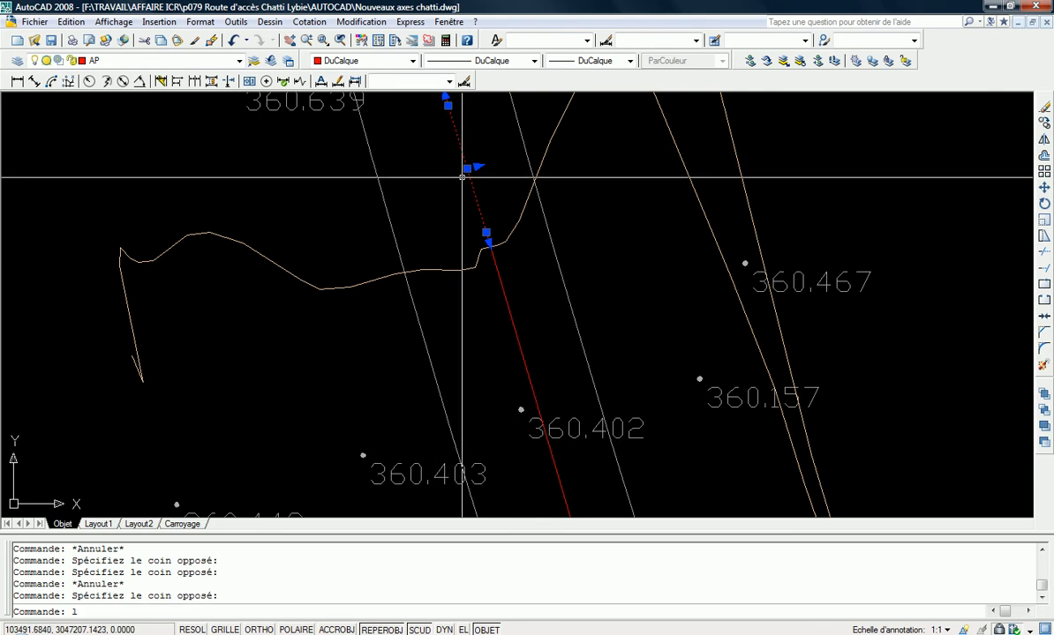
{"action": "type", "text": "s"}
{"action": "key", "text": "Return"}
{"action": "key", "text": "F2"}
{"action": "key", "text": "Escape"}
Erase the small fillet arc between spot heights 360.683 and 360.402
{"action": "scroll", "coordinate": [474, 279], "scroll_direction": "down", "scroll_amount": 2}
{"action": "key", "text": "Escape"}
{"action": "left_click", "coordinate": [485, 233]}
{"action": "left_click", "coordinate": [449, 240]}
{"action": "key", "text": "Delete"}
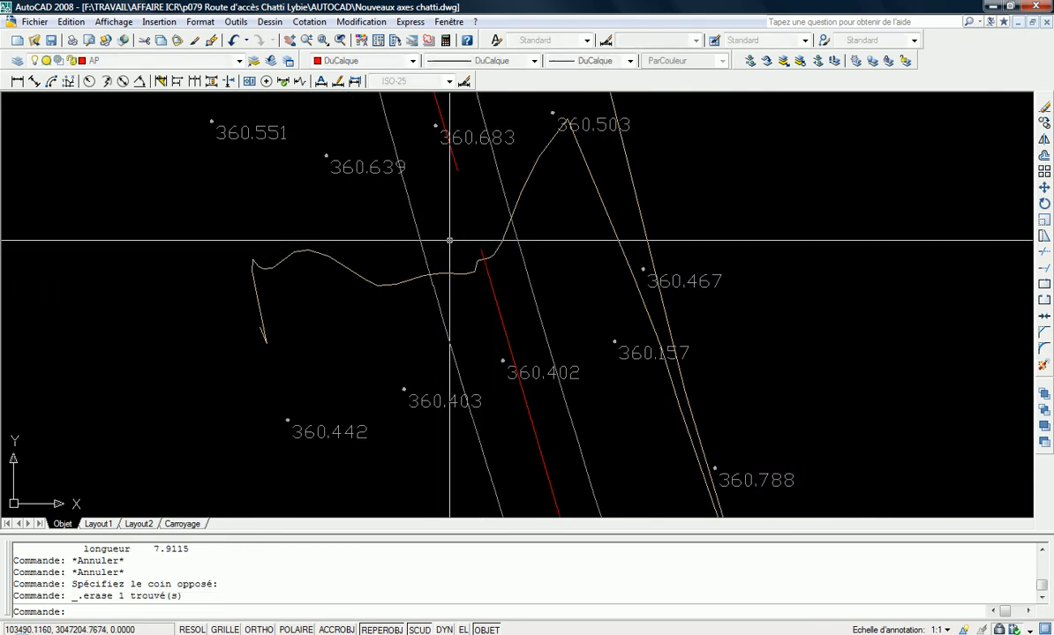
Fillet the two axis lines between spot heights 360.683 and 360.402 with radius 10000
{"action": "type", "text": "rd"}
{"action": "key", "text": "Return"}
{"action": "type", "text": "r"}
{"action": "key", "text": "Return"}
{"action": "type", "text": "1"}
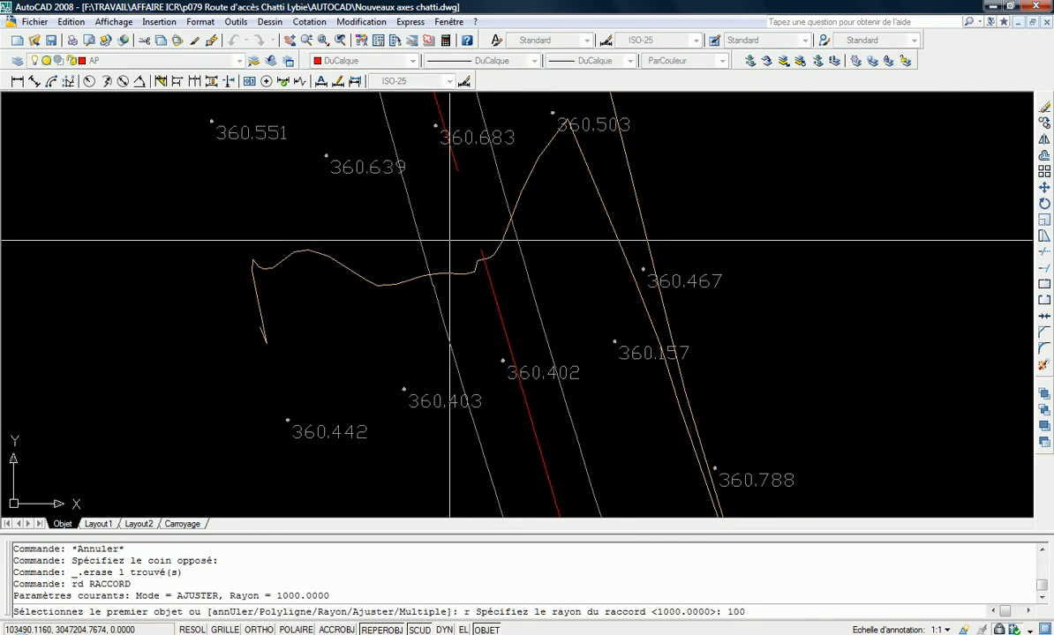
{"action": "key", "text": "Return"}
{"action": "left_click", "coordinate": [493, 292]}
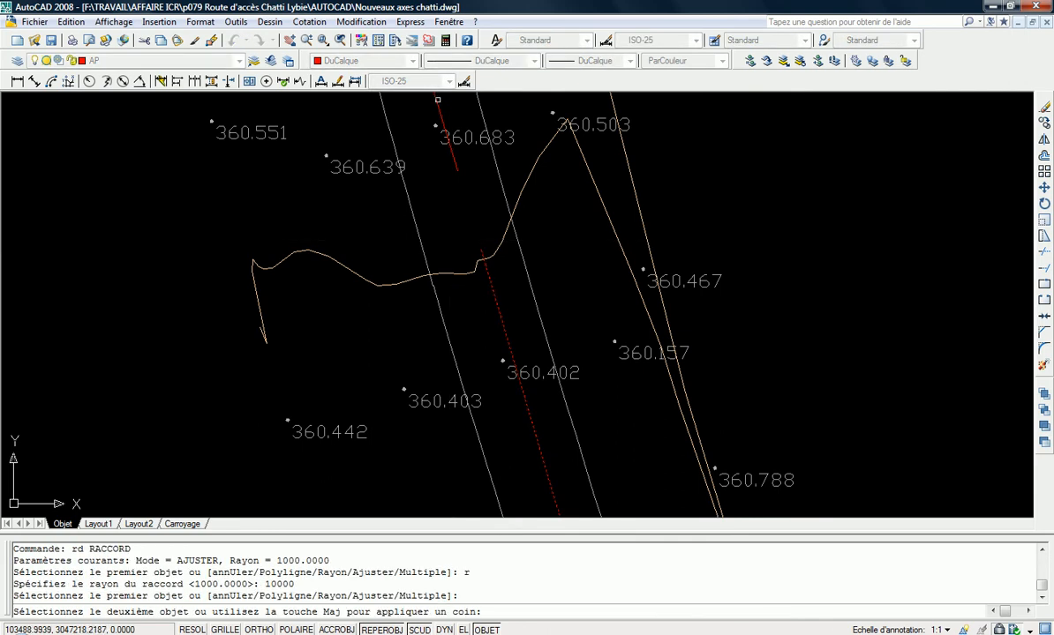
{"action": "key", "text": "Escape"}
{"action": "left_click", "coordinate": [460, 188]}
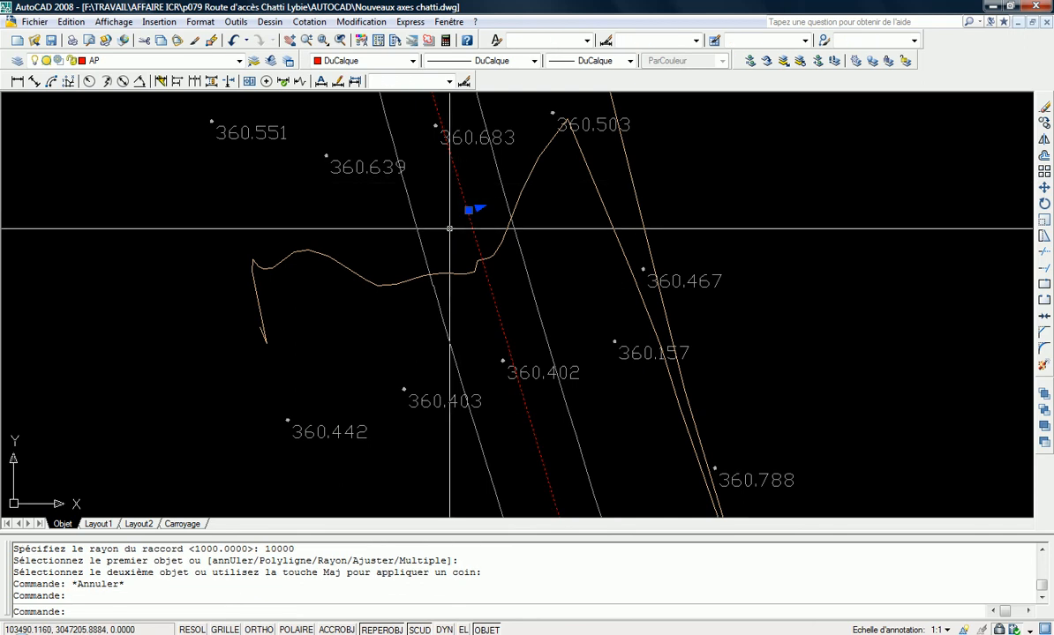
Draw a construction line about 269 units long across the track where the northern bend begins
{"action": "scroll", "coordinate": [491, 218], "scroll_direction": "down", "scroll_amount": 5}
{"action": "scroll", "coordinate": [490, 217], "scroll_direction": "down", "scroll_amount": 5}
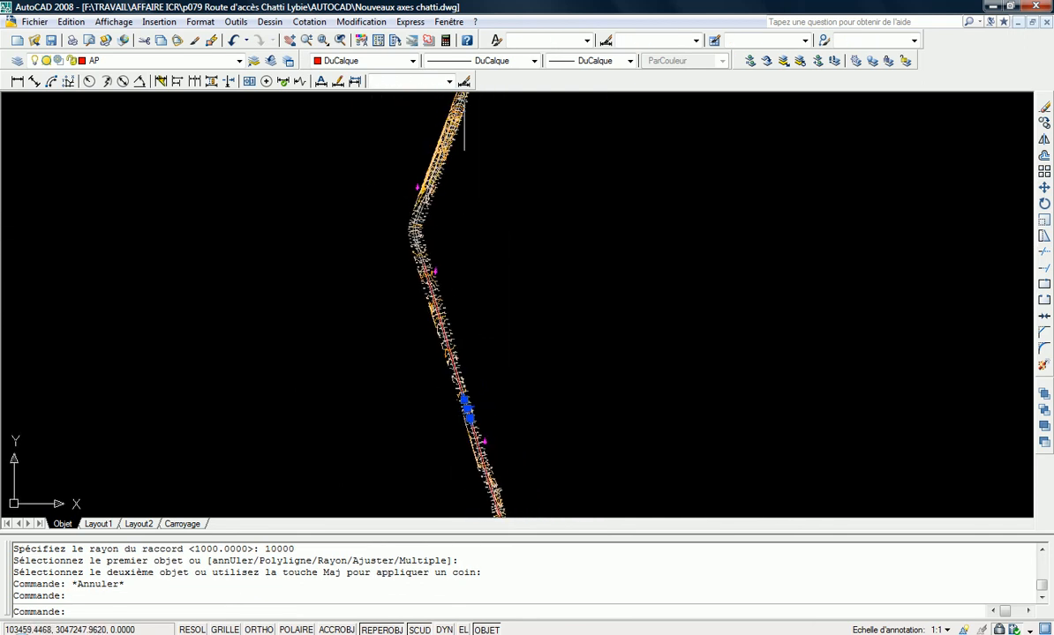
{"action": "scroll", "coordinate": [422, 222], "scroll_direction": "up", "scroll_amount": 3}
{"action": "mouse_move", "coordinate": [406, 206]}
{"action": "middle_mouse_down"}
{"action": "mouse_move", "coordinate": [410, 310]}
{"action": "mouse_move", "coordinate": [397, 294]}
{"action": "mouse_move", "coordinate": [423, 401]}
{"action": "middle_mouse_up"}
{"action": "scroll", "coordinate": [400, 294], "scroll_direction": "up", "scroll_amount": 4}
{"action": "key", "text": "Escape"}
{"action": "key", "text": "Escape"}
{"action": "scroll", "coordinate": [400, 283], "scroll_direction": "down", "scroll_amount": 2}
{"action": "type", "text": "l"}
{"action": "key", "text": "space"}
{"action": "left_click", "coordinate": [548, 165]}
{"action": "left_click", "coordinate": [62, 257]}
{"action": "key", "text": "Escape"}
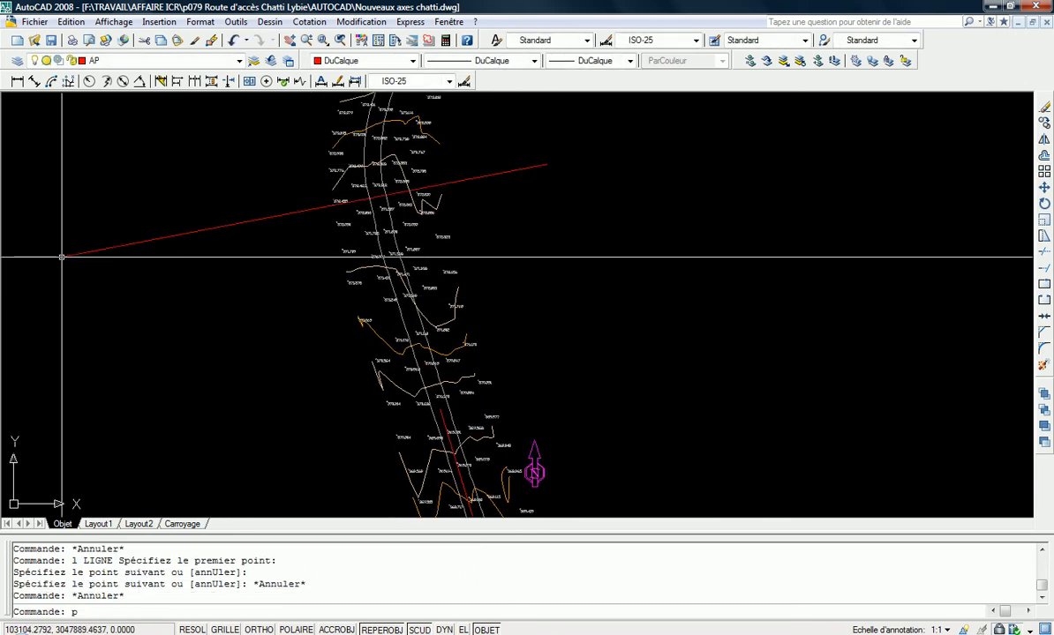
Extend the northern end of the axis line to the construction line at the bend
{"action": "type", "text": "pr"}
{"action": "key", "text": "space"}
{"action": "left_click", "coordinate": [106, 305]}
{"action": "left_click", "coordinate": [99, 209]}
{"action": "key", "text": "space"}
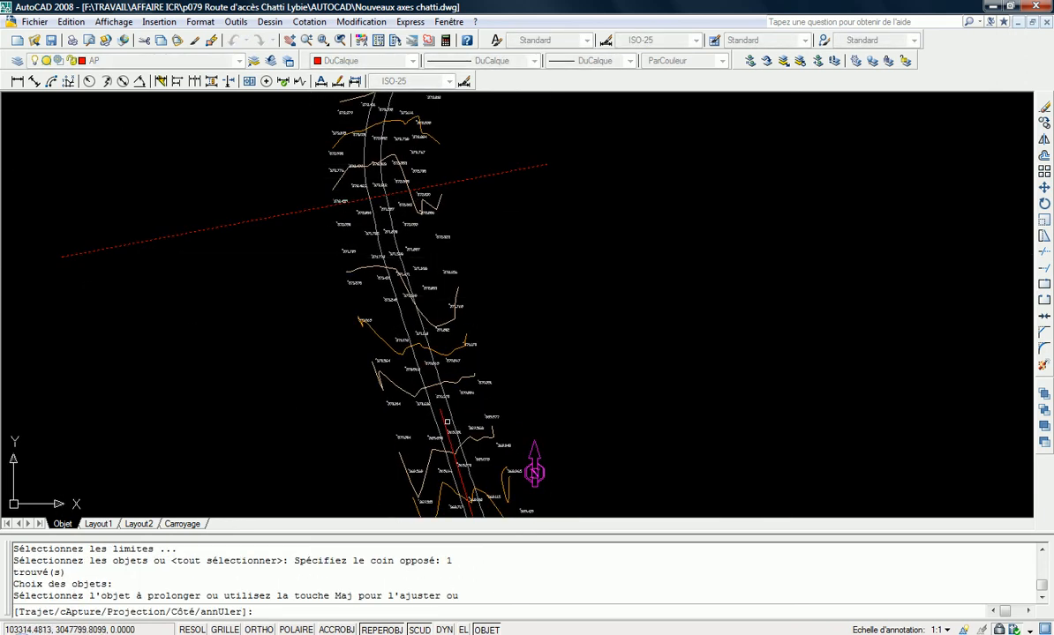
{"action": "key", "text": "Escape"}
Erase the construction line crossing the track at the northern bend
{"action": "left_click", "coordinate": [487, 179]}
{"action": "double_click", "coordinate": [487, 176]}
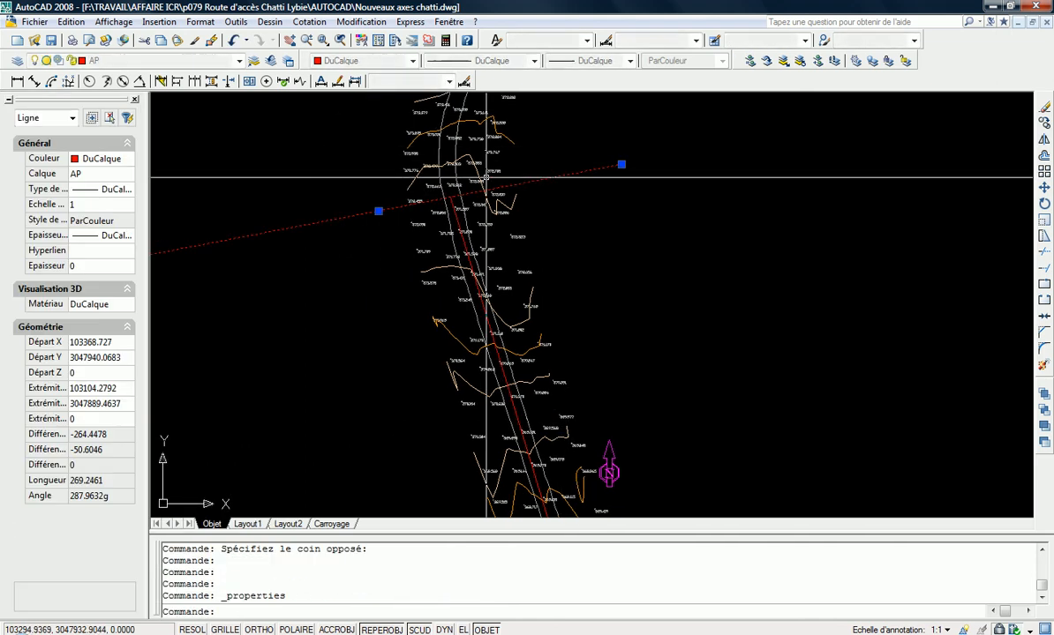
{"action": "left_click", "coordinate": [134, 98]}
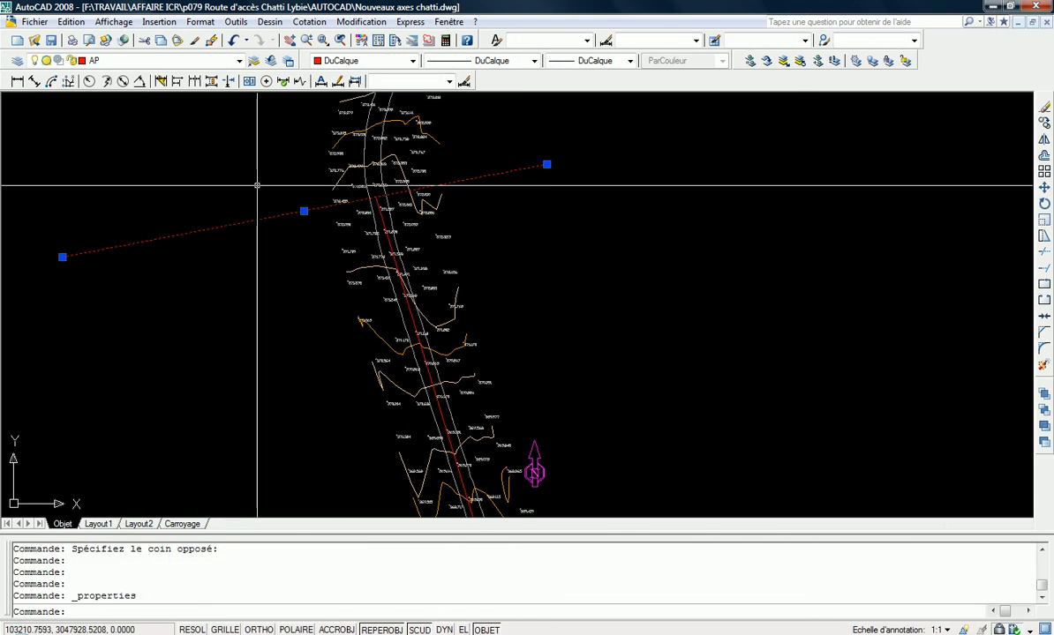
{"action": "key", "text": "Delete"}
Draw an axis line between the track edges beyond the bend, from just north of spot height 375.201 down to near 373.665
{"action": "scroll", "coordinate": [333, 387], "scroll_direction": "down", "scroll_amount": 2}
{"action": "scroll", "coordinate": [333, 386], "scroll_direction": "up", "scroll_amount": 6}
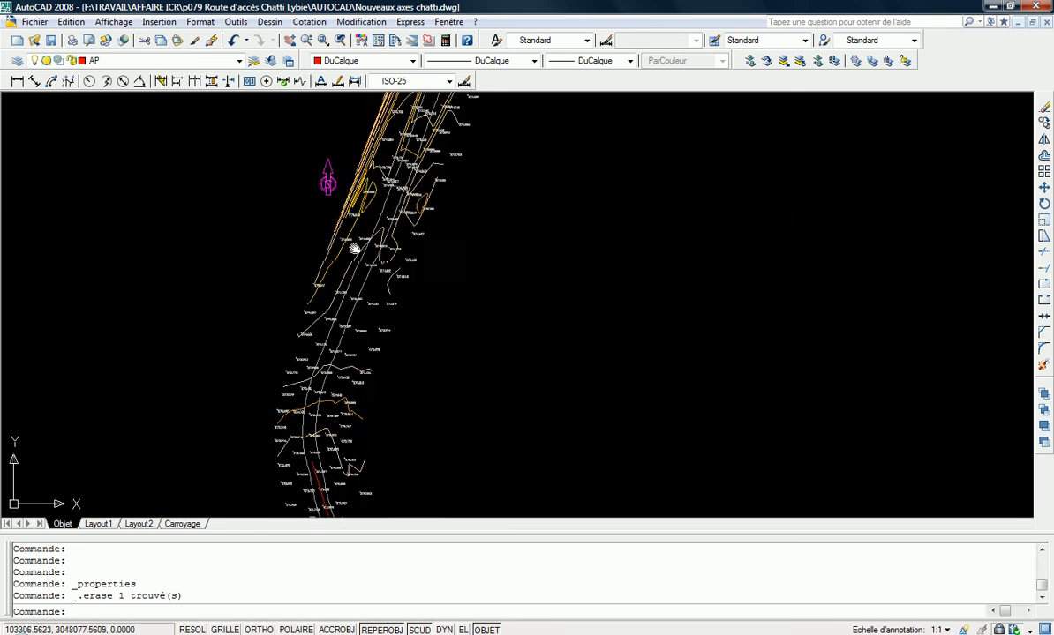
{"action": "scroll", "coordinate": [386, 277], "scroll_direction": "up", "scroll_amount": 3}
{"action": "type", "text": "l"}
{"action": "key", "text": "Return"}
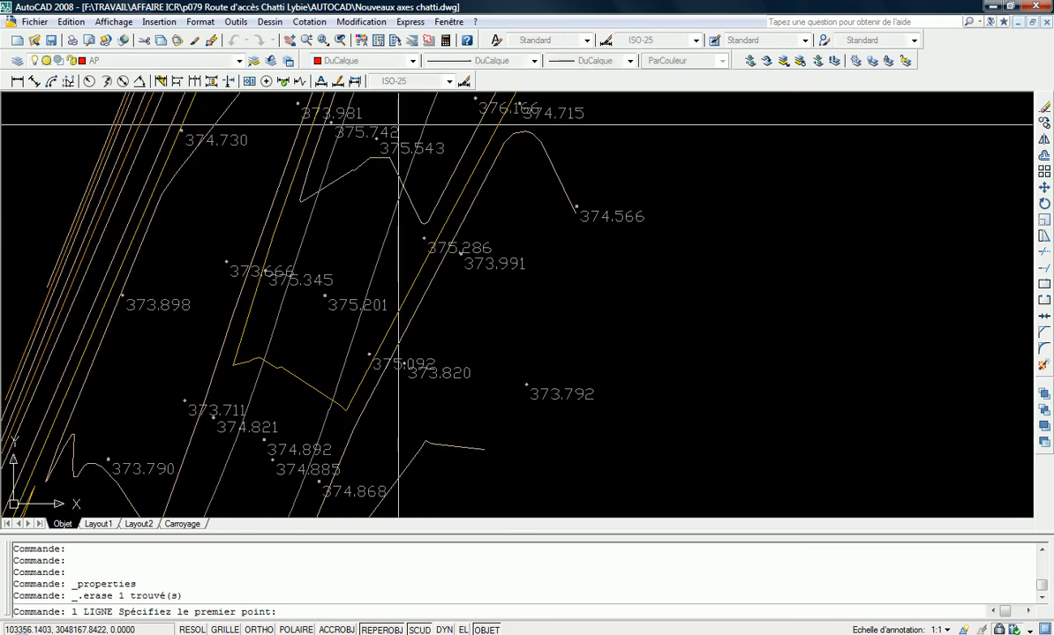
{"action": "left_click", "coordinate": [338, 236]}
{"action": "scroll", "coordinate": [338, 237], "scroll_direction": "down", "scroll_amount": 5}
{"action": "scroll", "coordinate": [329, 236], "scroll_direction": "up", "scroll_amount": 10}
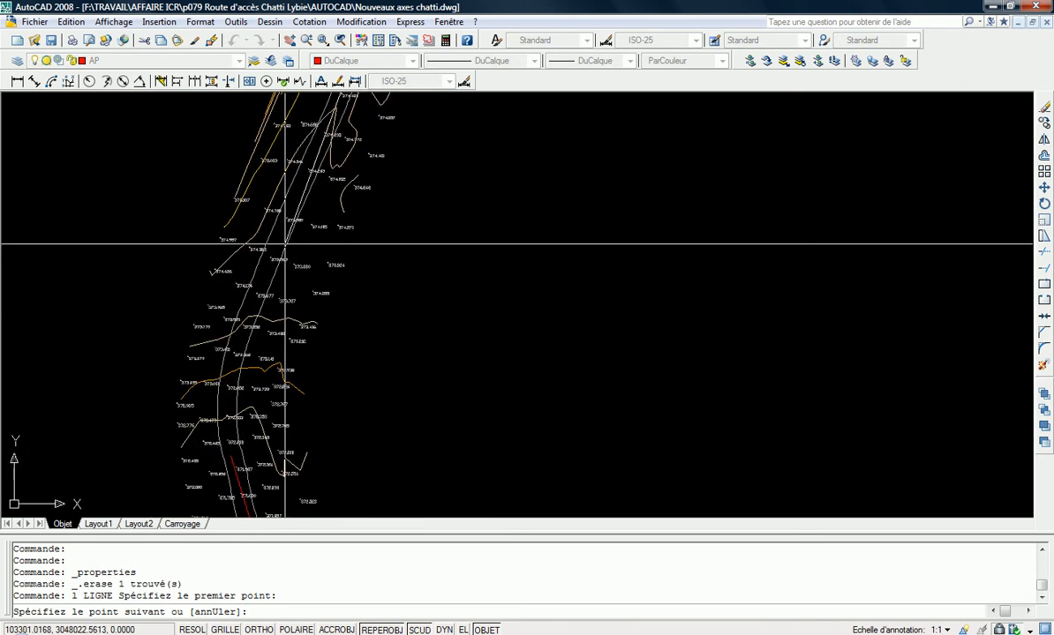
{"action": "key", "text": "Escape"}
{"action": "key", "text": "Escape"}
Fillet the two axis lines meeting at the northern bend with radius 500
{"action": "scroll", "coordinate": [238, 314], "scroll_direction": "down", "scroll_amount": 6}
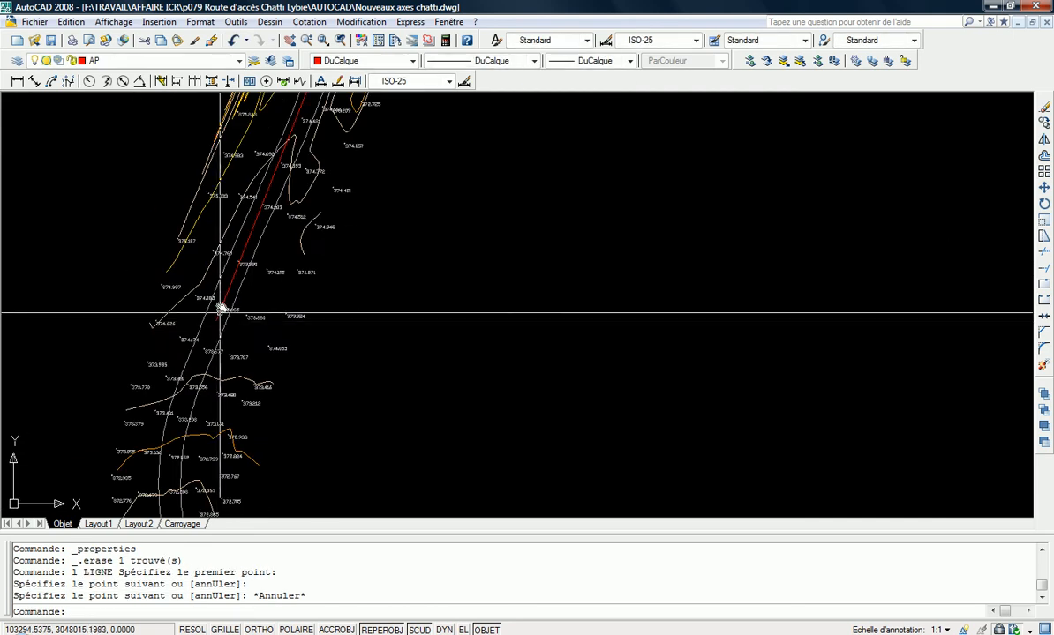
{"action": "scroll", "coordinate": [216, 267], "scroll_direction": "up", "scroll_amount": 2}
{"action": "mouse_move", "coordinate": [216, 268]}
{"action": "middle_mouse_down"}
{"action": "mouse_move", "coordinate": [239, 251]}
{"action": "mouse_move", "coordinate": [256, 358]}
{"action": "mouse_move", "coordinate": [279, 292]}
{"action": "middle_mouse_up"}
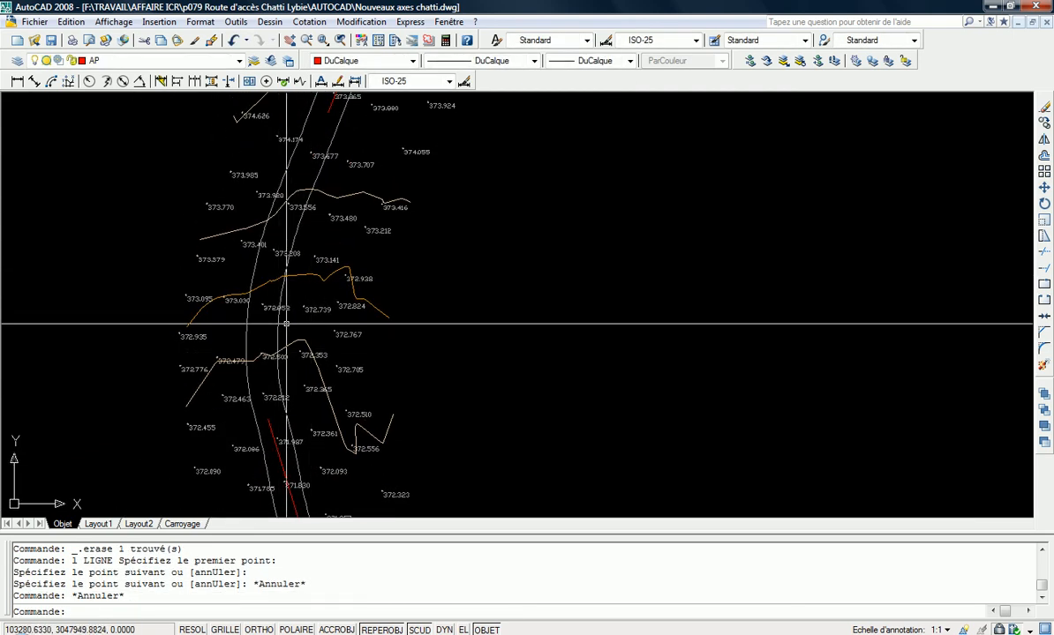
{"action": "type", "text": "rd"}
{"action": "key", "text": "Return"}
{"action": "type", "text": "r"}
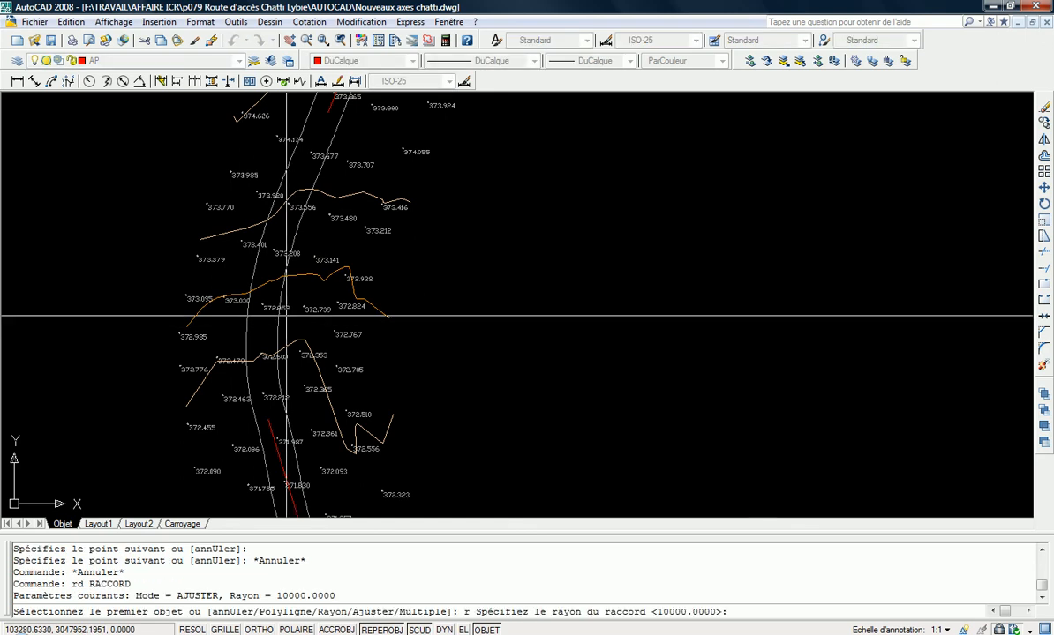
{"action": "type", "text": "500"}
{"action": "key", "text": "Return"}
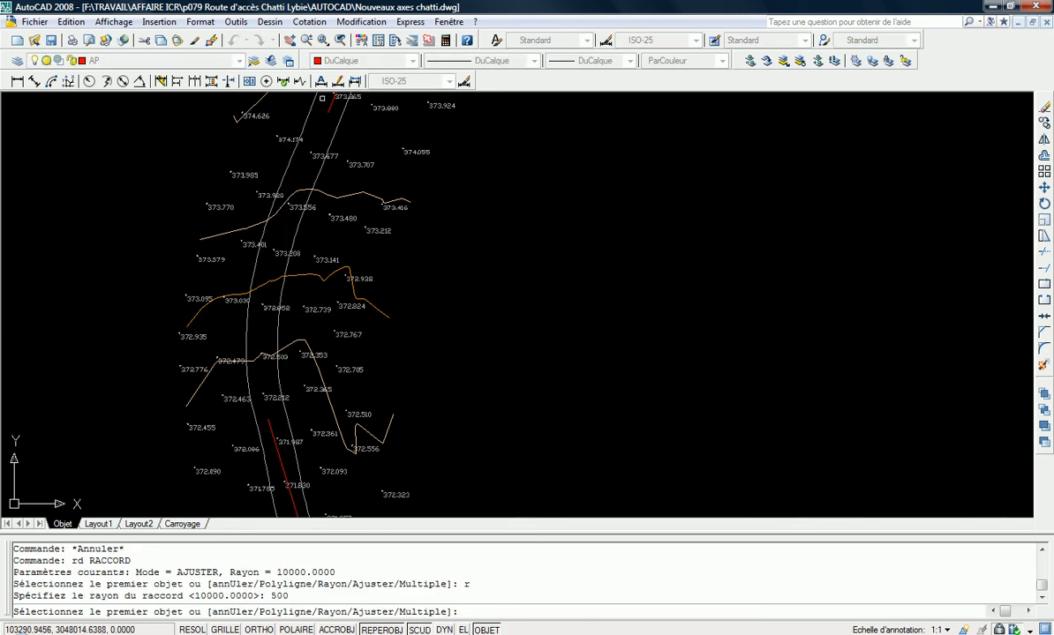
{"action": "left_click", "coordinate": [330, 107]}
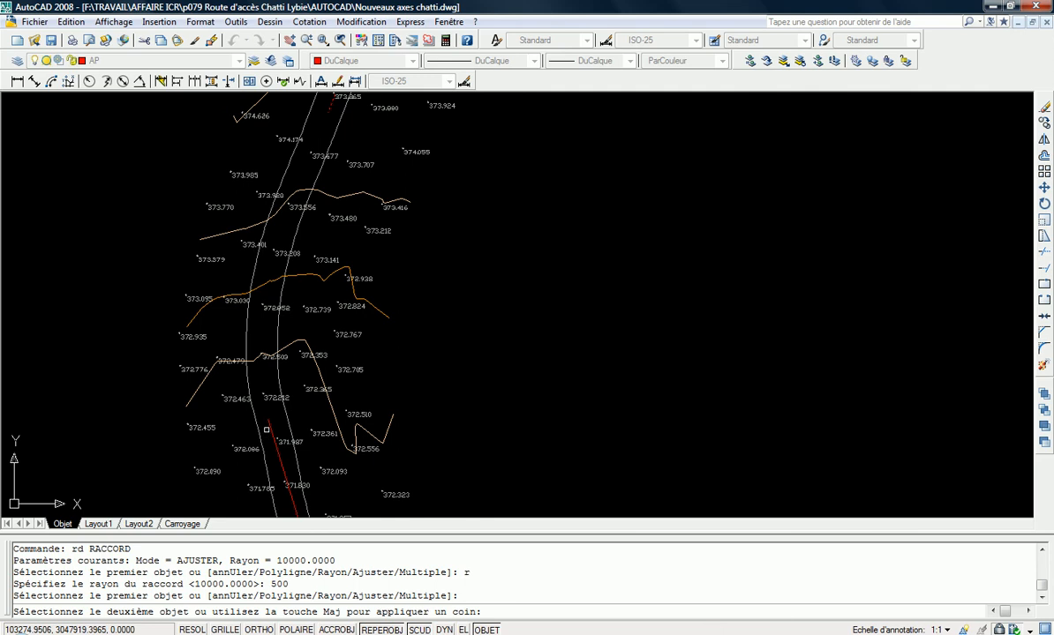
{"action": "left_click", "coordinate": [273, 430]}
{"action": "scroll", "coordinate": [356, 325], "scroll_direction": "down", "scroll_amount": 3}
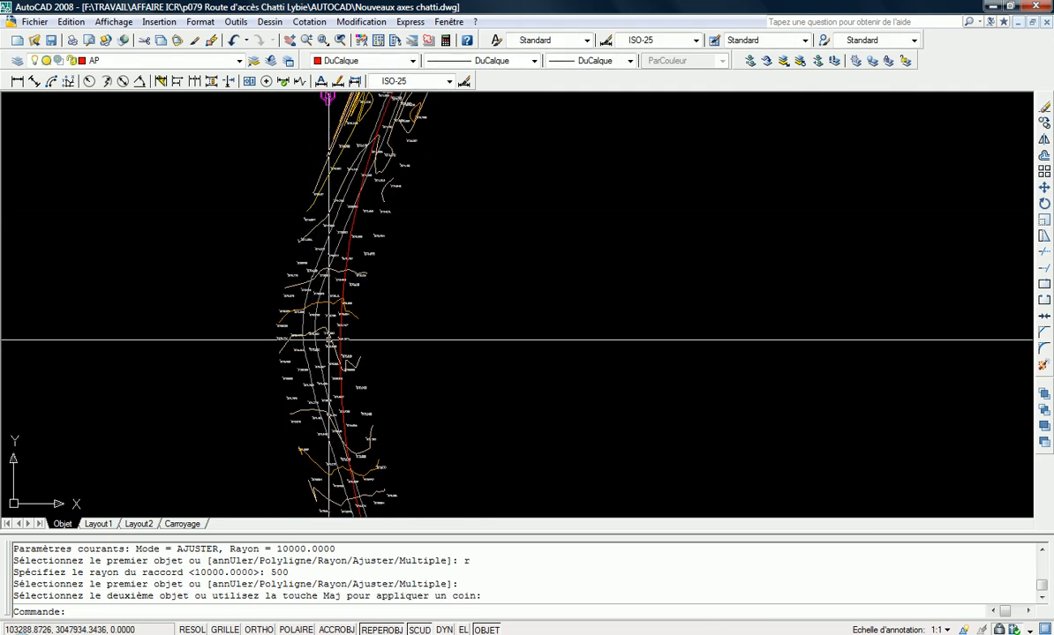
Undo the radius 500 fillet at the northern bend
{"action": "key", "text": "Escape"}
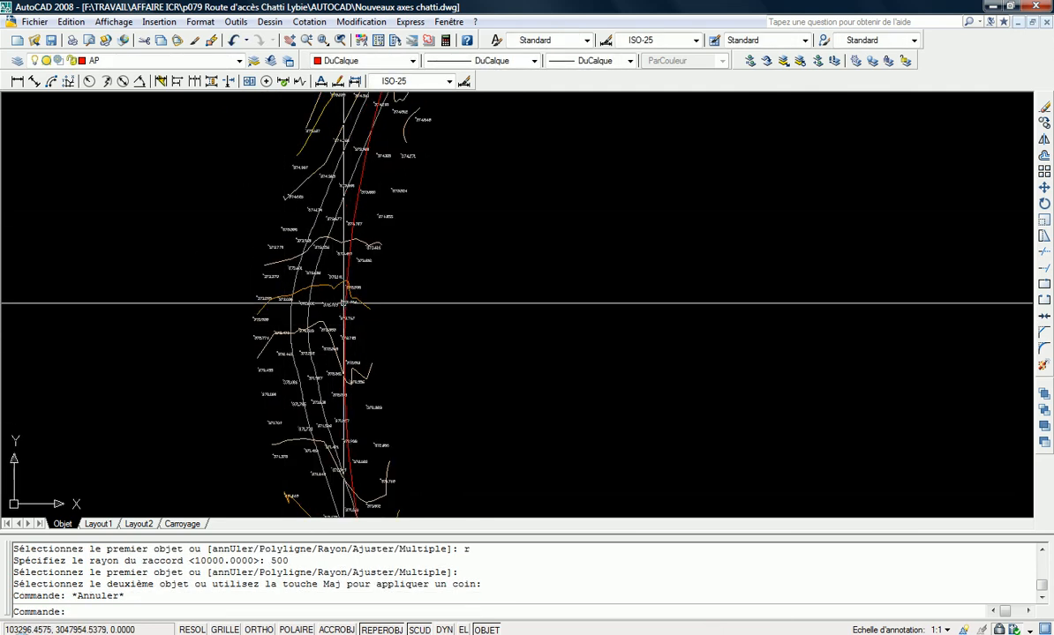
{"action": "type", "text": "u"}
{"action": "key", "text": "Return"}
{"action": "key", "text": "Return"}
Try a radius 300 fillet between the two axis lines meeting at the northern bend and undo it
{"action": "type", "text": "rd"}
{"action": "key", "text": "Return"}
{"action": "type", "text": "r"}
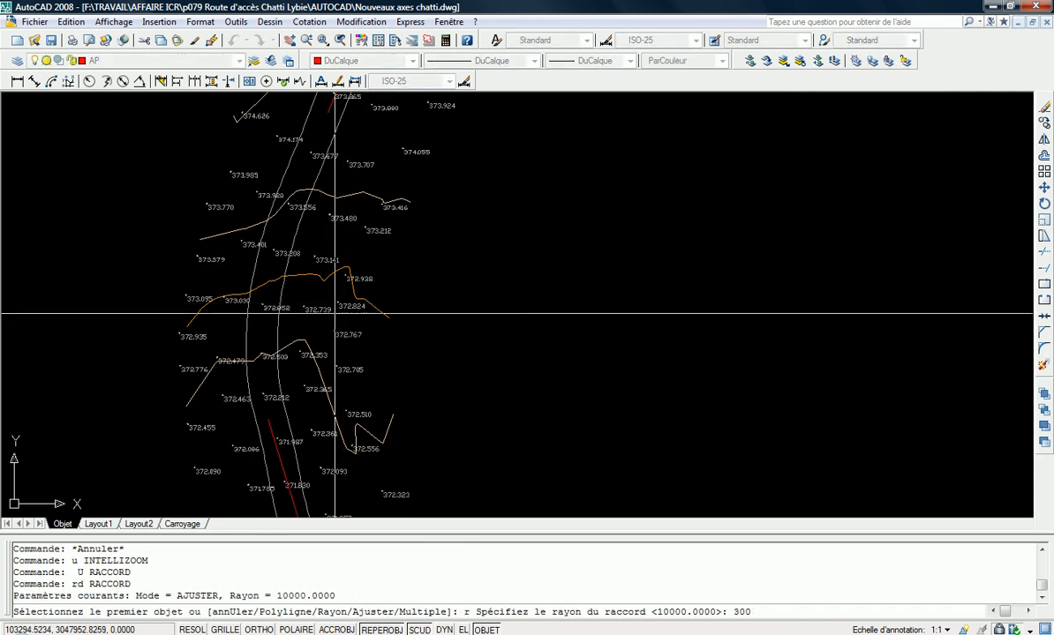
{"action": "key", "text": "Return"}
{"action": "left_click", "coordinate": [329, 104]}
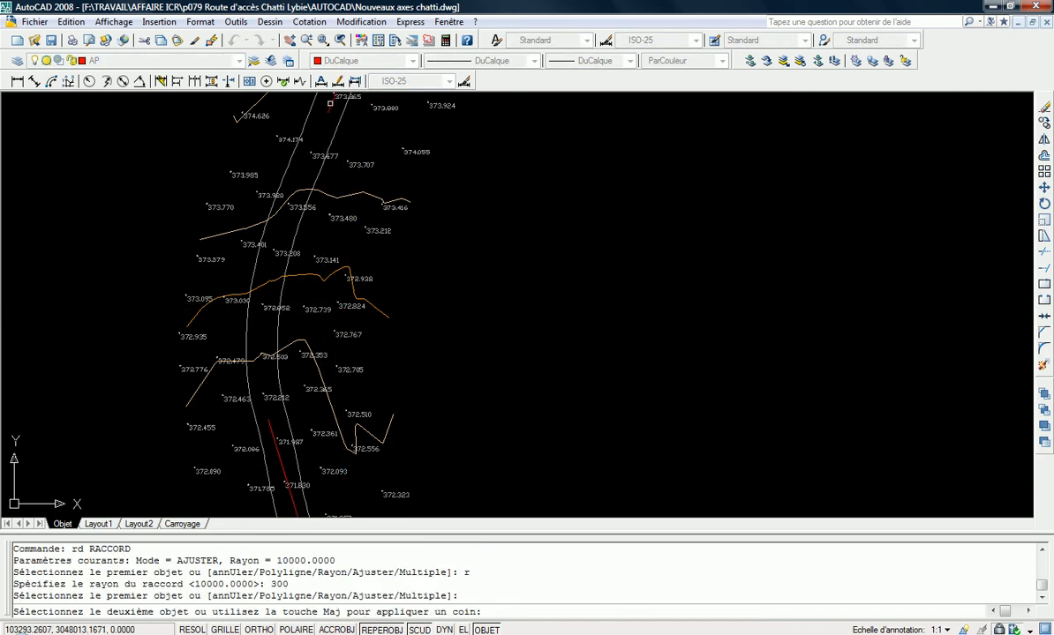
{"action": "left_click", "coordinate": [272, 423]}
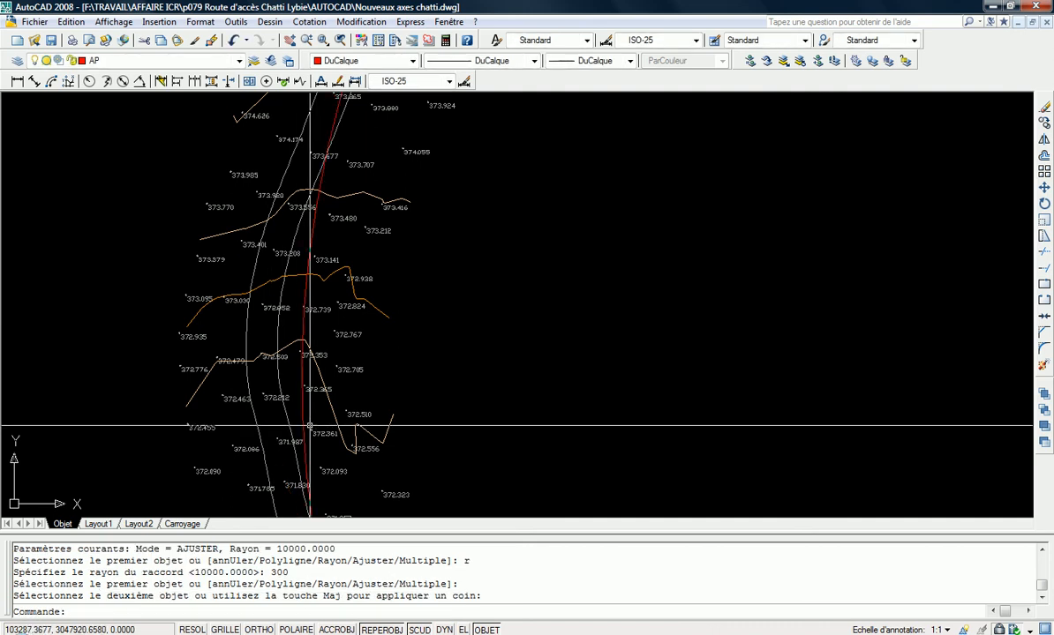
{"action": "type", "text": "u"}
{"action": "key", "text": "Return"}
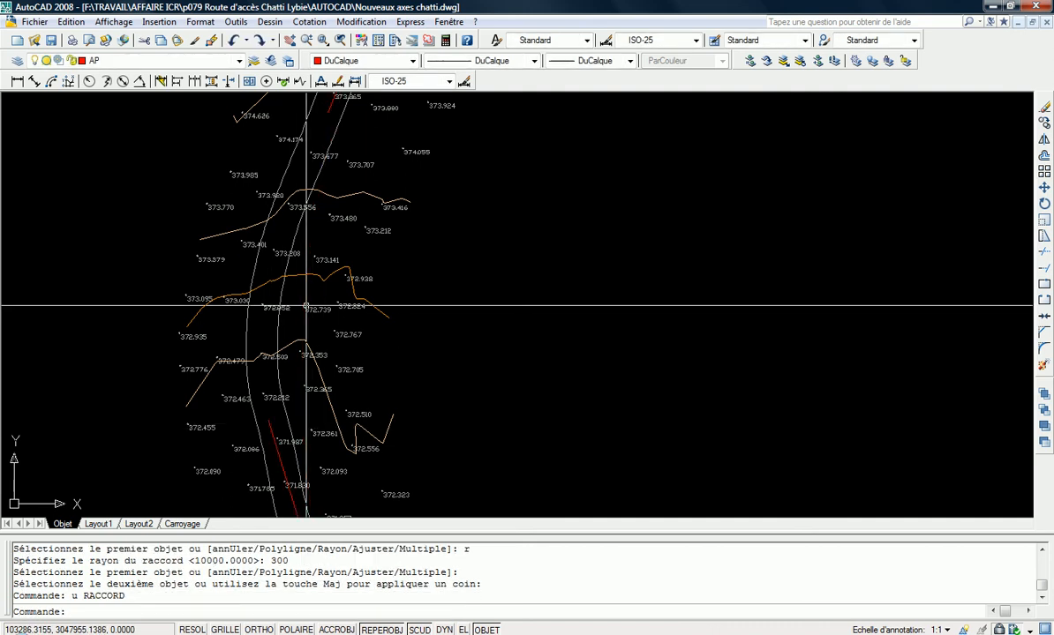
Fillet the two axis lines meeting at the northern bend with radius 120
{"action": "type", "text": "rd"}
{"action": "key", "text": "Return"}
{"action": "type", "text": "r"}
{"action": "key", "text": "Return"}
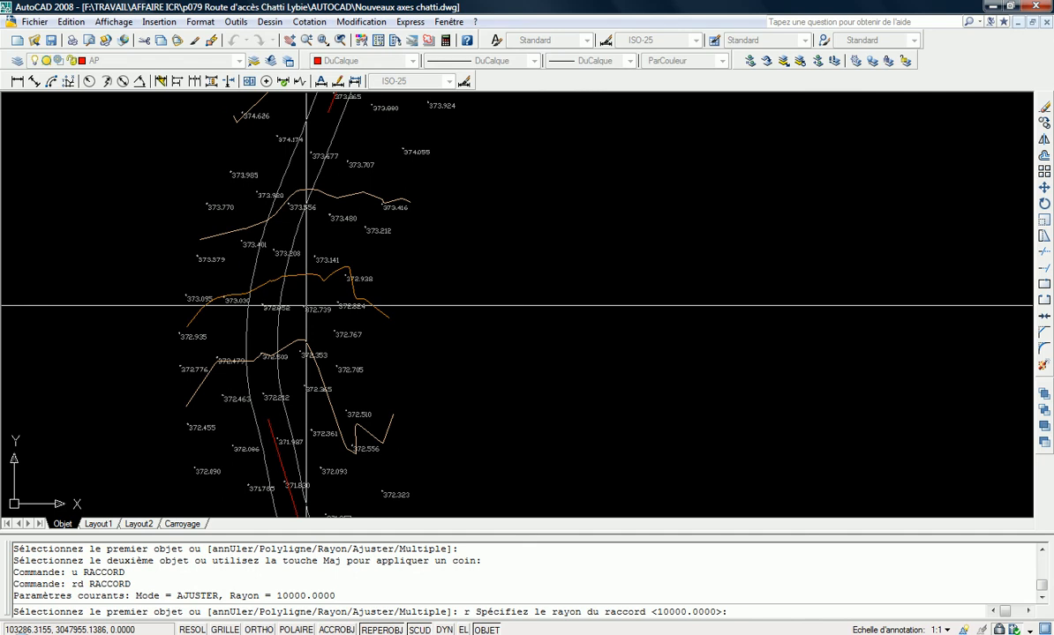
{"action": "type", "text": "120"}
{"action": "key", "text": "Return"}
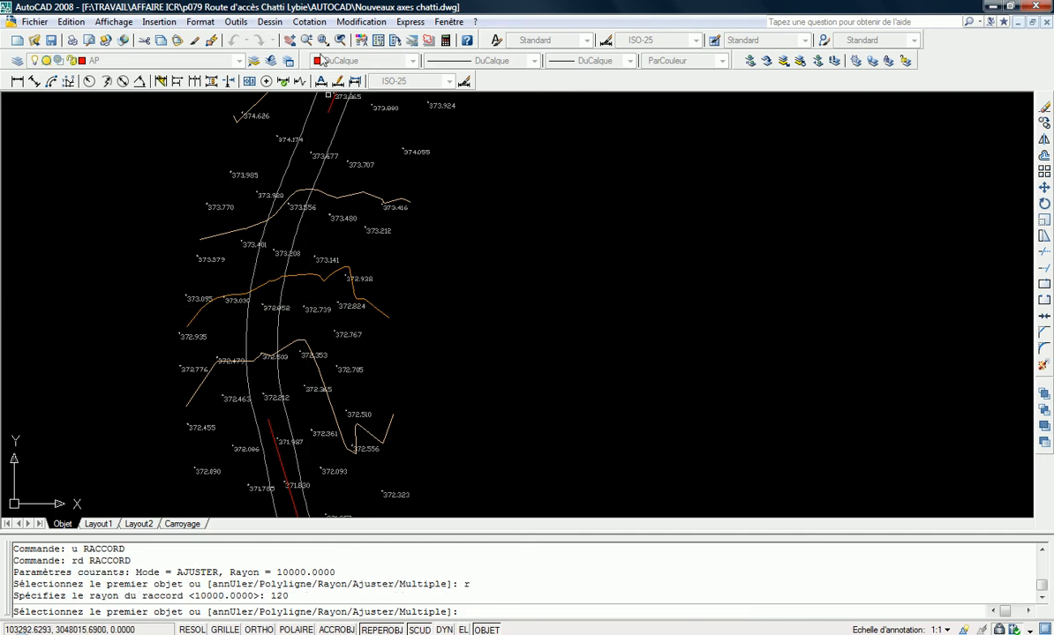
{"action": "left_click", "coordinate": [330, 108]}
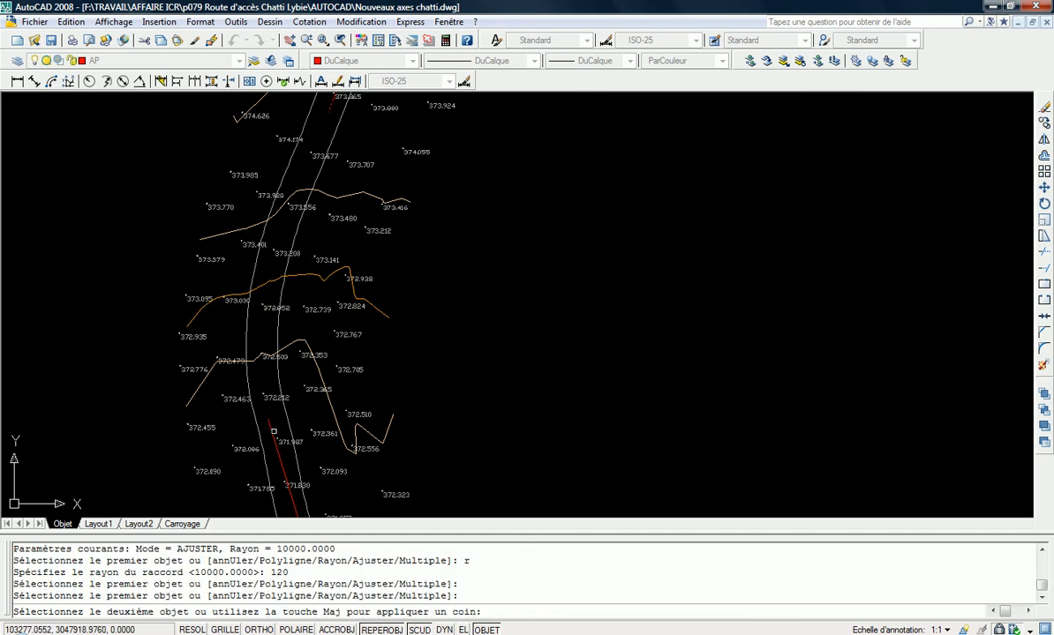
{"action": "left_click", "coordinate": [257, 398]}
{"action": "key", "text": "Escape"}
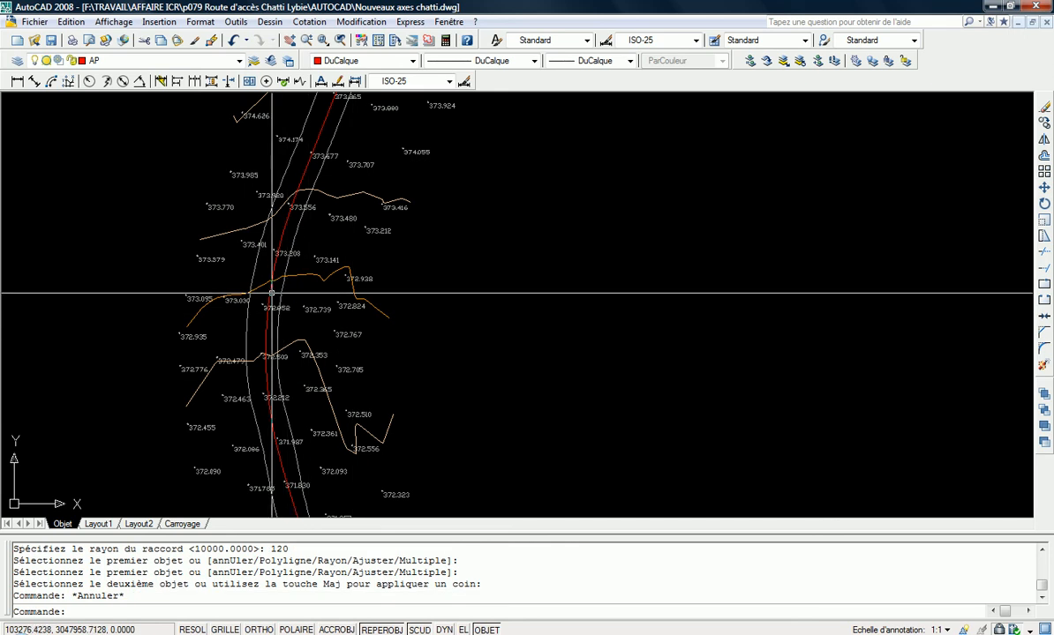
Open the properties of the northern bend's fillet arc and examine its radius and its fit between the track edges
{"action": "double_click", "coordinate": [268, 292]}
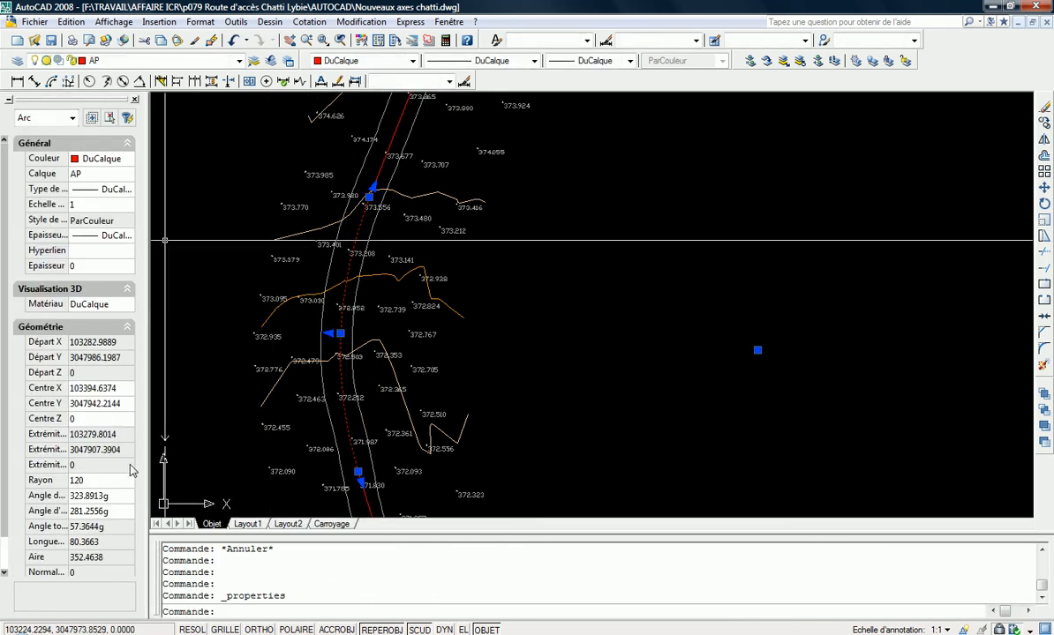
{"action": "left_click", "coordinate": [93, 480]}
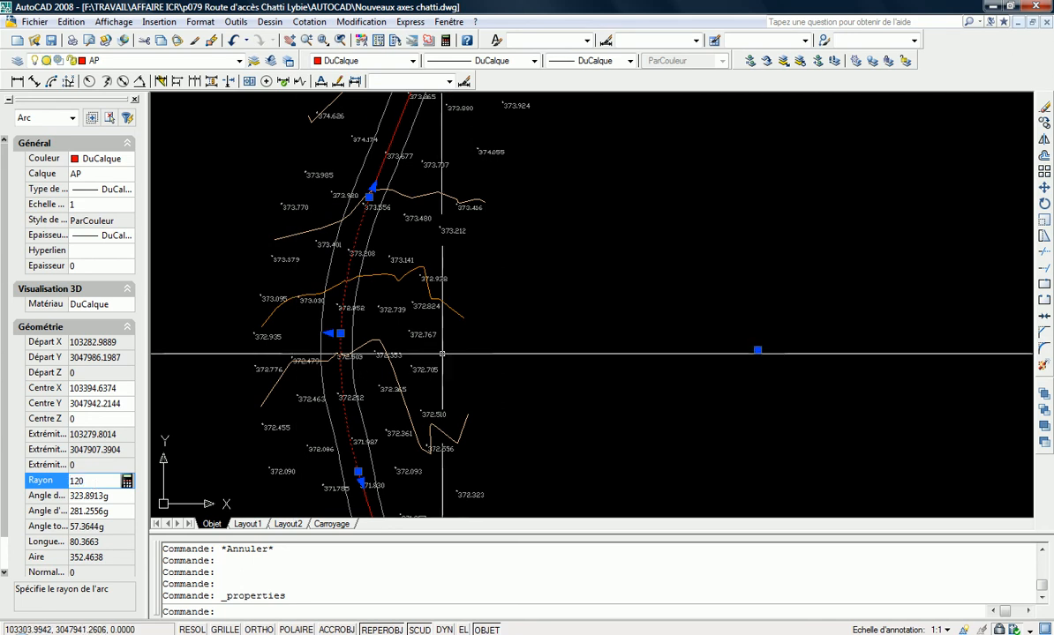
{"action": "middle_click_drag", "start_coordinate": [453, 330], "coordinate": [454, 303]}
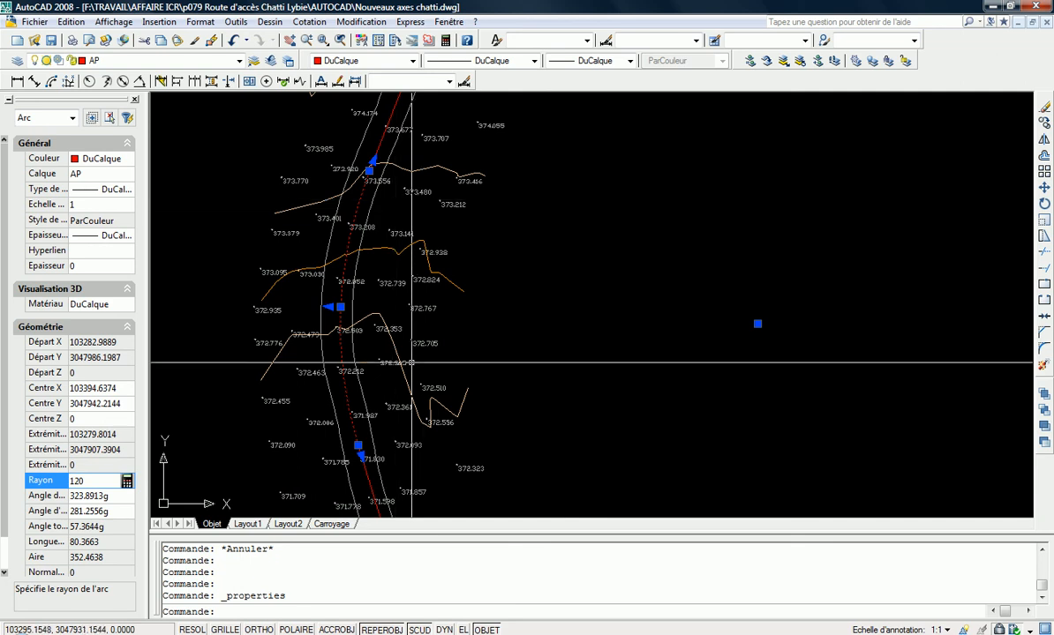
{"action": "middle_click_drag", "start_coordinate": [387, 439], "coordinate": [371, 367]}
{"action": "mouse_move", "coordinate": [350, 406]}
{"action": "middle_mouse_down"}
{"action": "mouse_move", "coordinate": [347, 456]}
{"action": "mouse_move", "coordinate": [369, 403]}
{"action": "middle_mouse_up"}
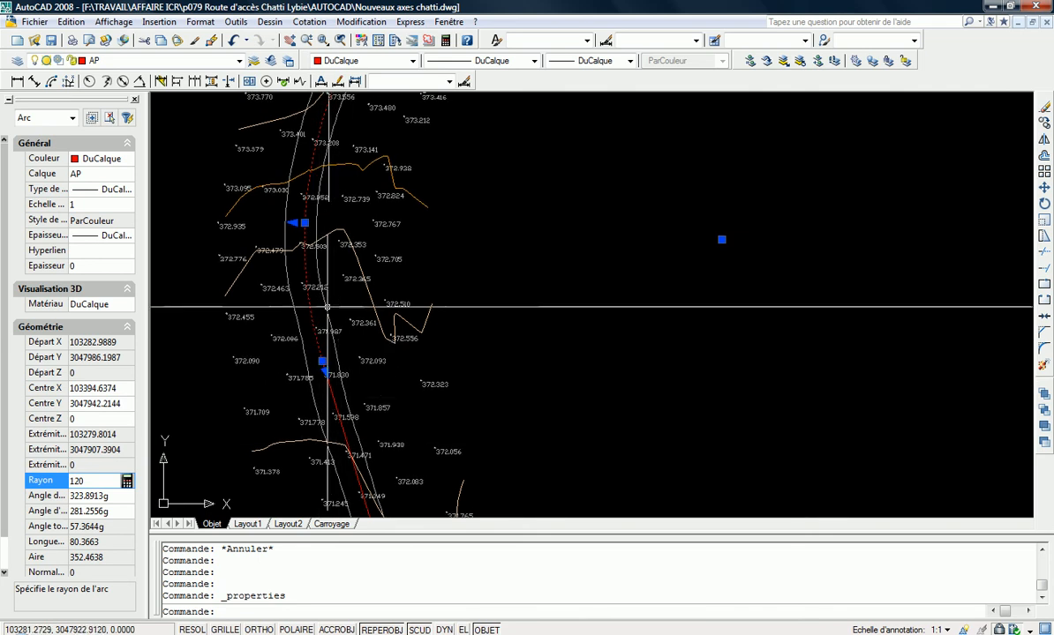
{"action": "middle_click_drag", "start_coordinate": [335, 432], "coordinate": [335, 380]}
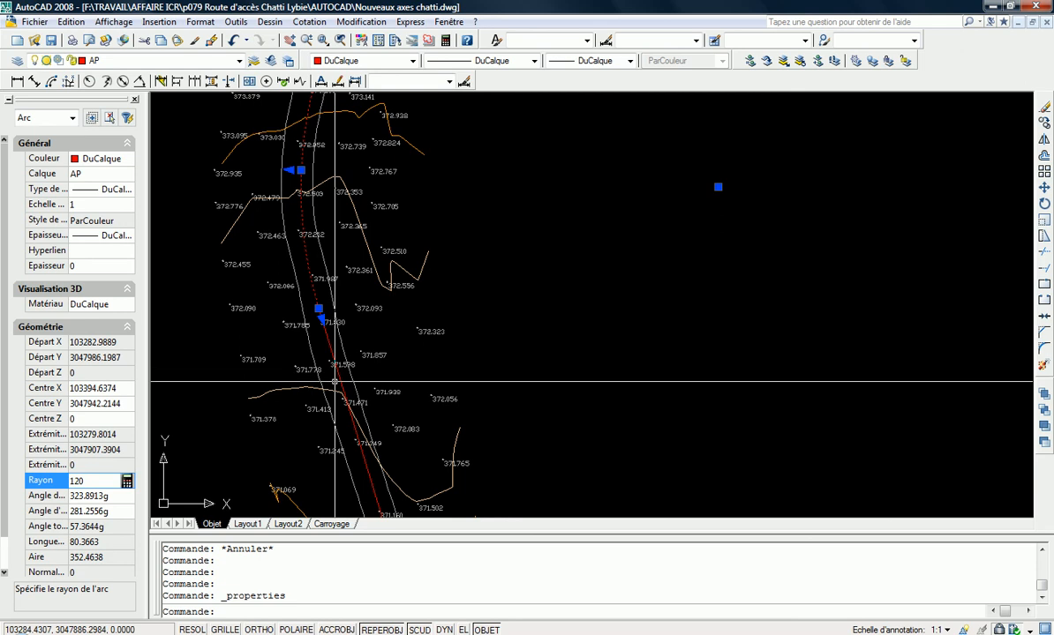
{"action": "middle_click_drag", "start_coordinate": [322, 229], "coordinate": [322, 285]}
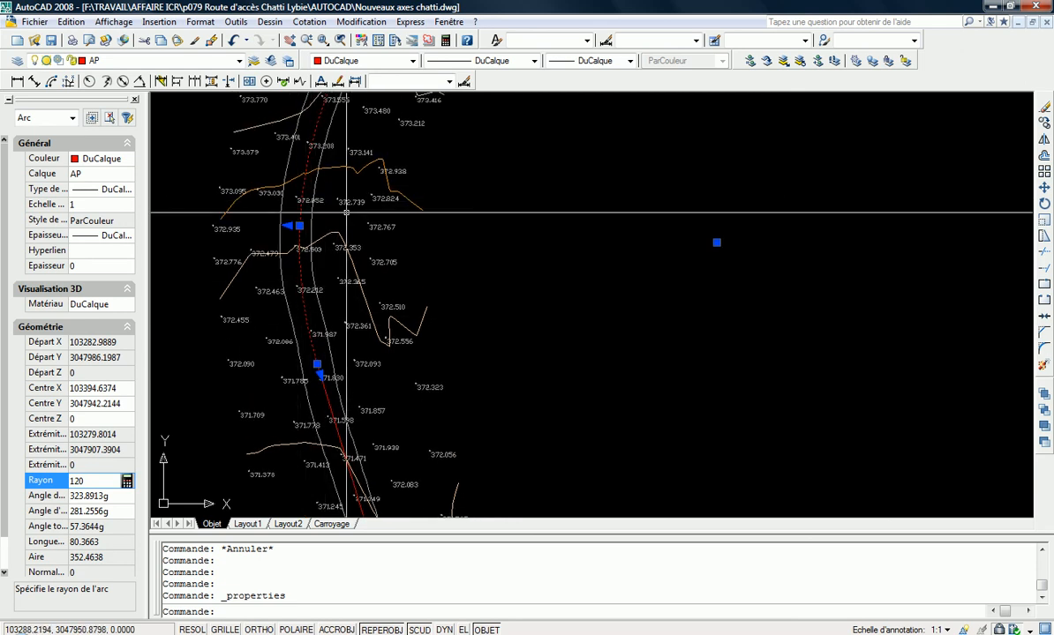
{"action": "mouse_move", "coordinate": [340, 219]}
{"action": "middle_mouse_down"}
{"action": "mouse_move", "coordinate": [319, 324]}
{"action": "mouse_move", "coordinate": [324, 292]}
{"action": "middle_mouse_up"}
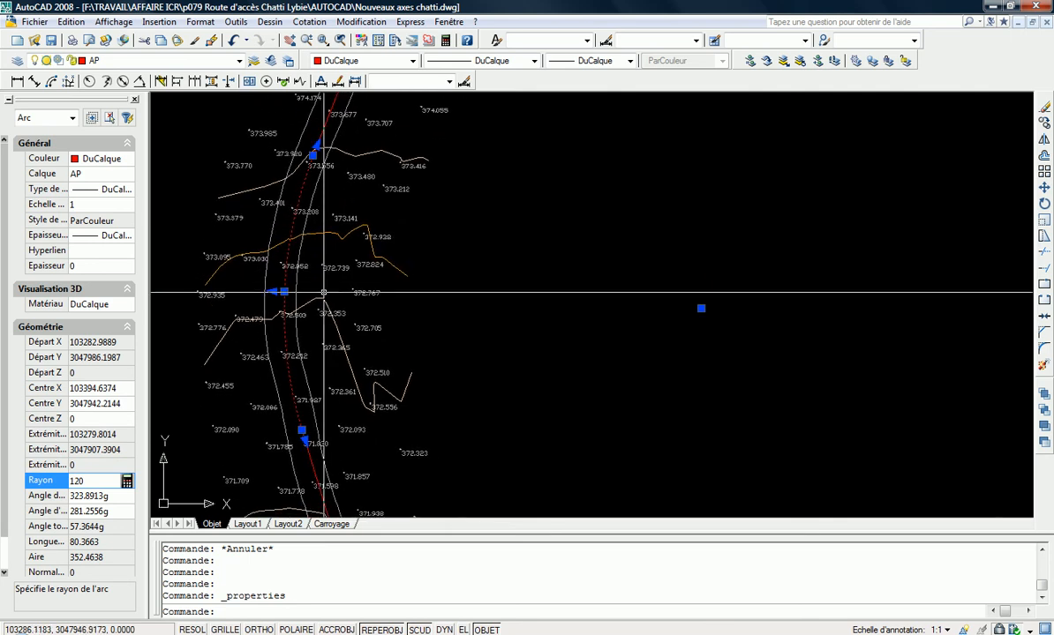
Examine the road axis along the track from the northern bend to the southern end and back
{"action": "scroll", "coordinate": [324, 292], "scroll_direction": "down", "scroll_amount": 5}
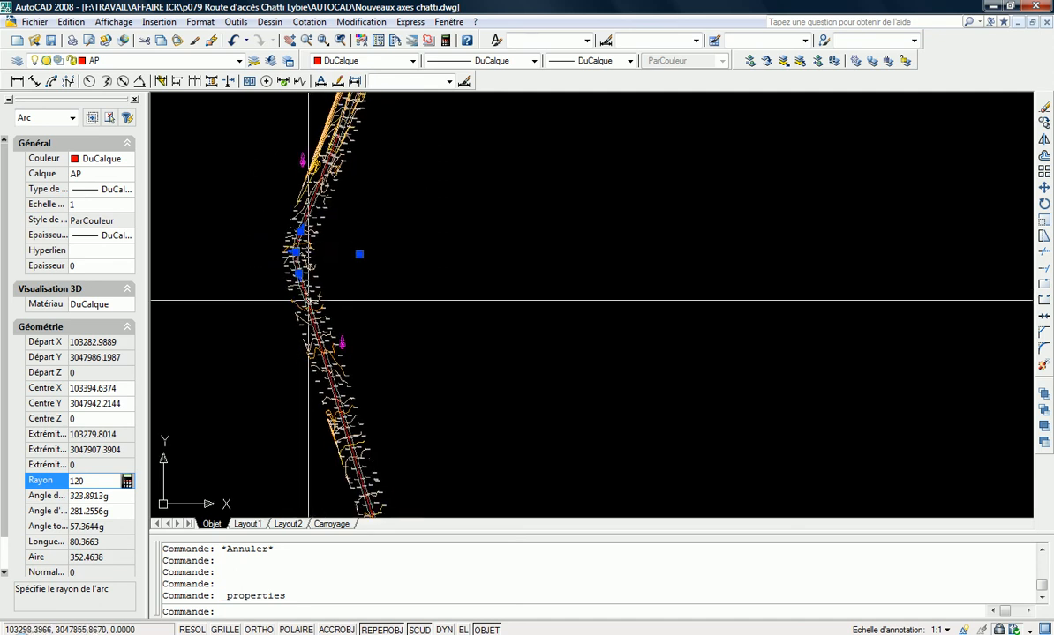
{"action": "scroll", "coordinate": [356, 354], "scroll_direction": "up", "scroll_amount": 3}
{"action": "scroll", "coordinate": [356, 354], "scroll_direction": "down", "scroll_amount": 6}
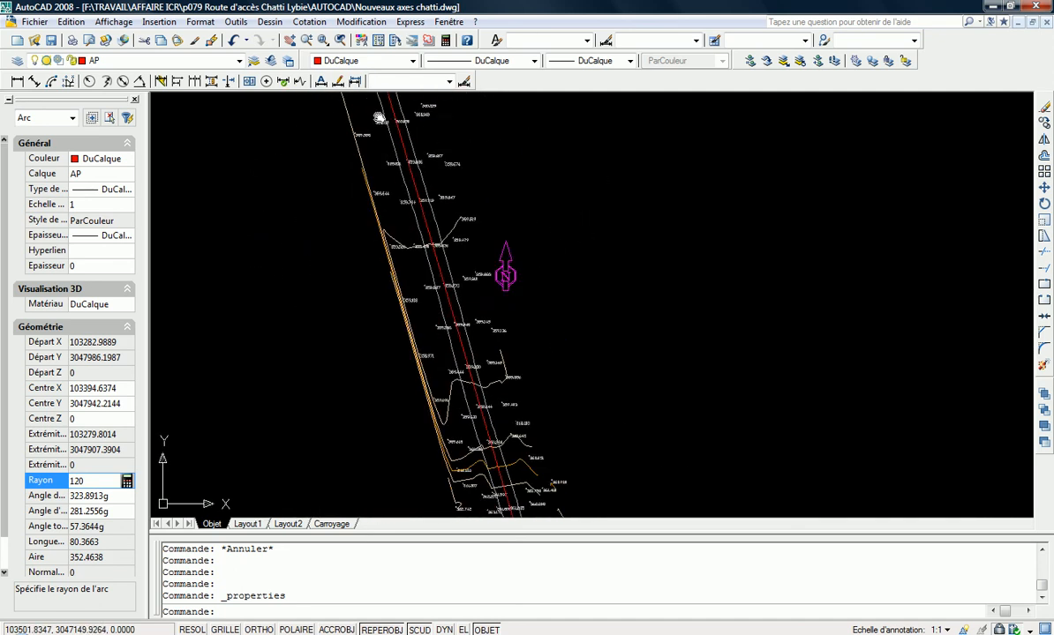
{"action": "mouse_move", "coordinate": [433, 426]}
{"action": "middle_mouse_down"}
{"action": "mouse_move", "coordinate": [410, 369]}
{"action": "mouse_move", "coordinate": [432, 390]}
{"action": "mouse_move", "coordinate": [370, 325]}
{"action": "mouse_move", "coordinate": [301, 10]}
{"action": "middle_mouse_up"}
{"action": "scroll", "coordinate": [420, 388], "scroll_direction": "down", "scroll_amount": 10}
{"action": "scroll", "coordinate": [433, 390], "scroll_direction": "up", "scroll_amount": 3}
{"action": "scroll", "coordinate": [352, 241], "scroll_direction": "up", "scroll_amount": 10}
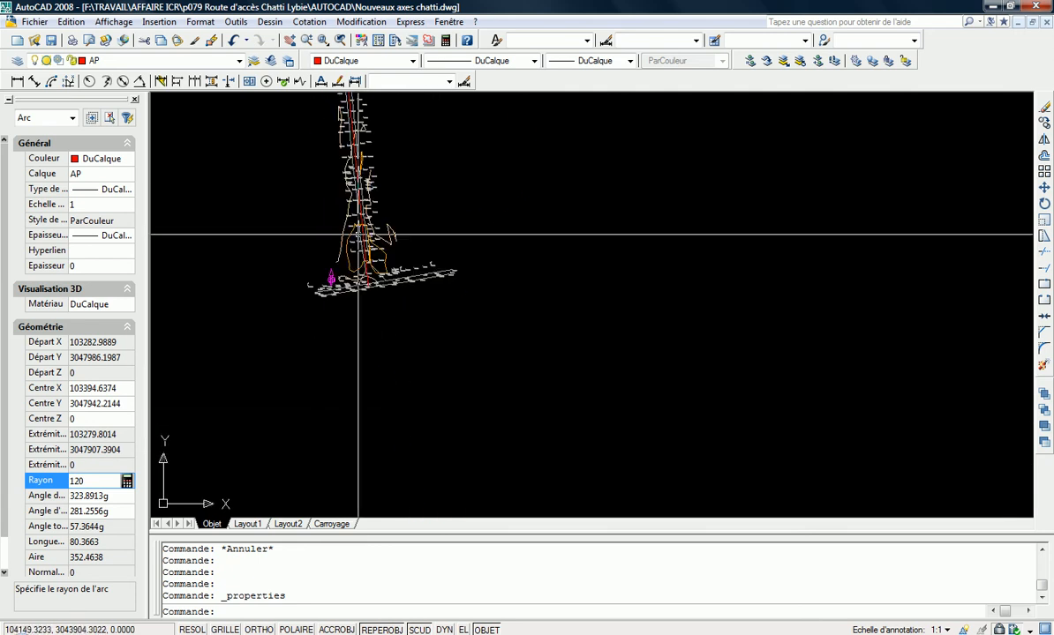
{"action": "middle_click_drag", "start_coordinate": [362, 230], "coordinate": [381, 508]}
{"action": "scroll", "coordinate": [382, 371], "scroll_direction": "down", "scroll_amount": 5}
{"action": "middle_click_drag", "start_coordinate": [388, 388], "coordinate": [411, 473]}
{"action": "mouse_move", "coordinate": [372, 225]}
{"action": "middle_mouse_down"}
{"action": "mouse_move", "coordinate": [400, 445]}
{"action": "mouse_move", "coordinate": [420, 517]}
{"action": "middle_mouse_up"}
{"action": "middle_click_drag", "start_coordinate": [387, 302], "coordinate": [437, 479]}
{"action": "middle_click_drag", "start_coordinate": [394, 323], "coordinate": [426, 477]}
{"action": "scroll", "coordinate": [358, 233], "scroll_direction": "up", "scroll_amount": 5}
{"action": "scroll", "coordinate": [362, 233], "scroll_direction": "down", "scroll_amount": 5}
{"action": "middle_click_drag", "start_coordinate": [365, 233], "coordinate": [403, 461]}
{"action": "middle_click_drag", "start_coordinate": [404, 287], "coordinate": [437, 486]}
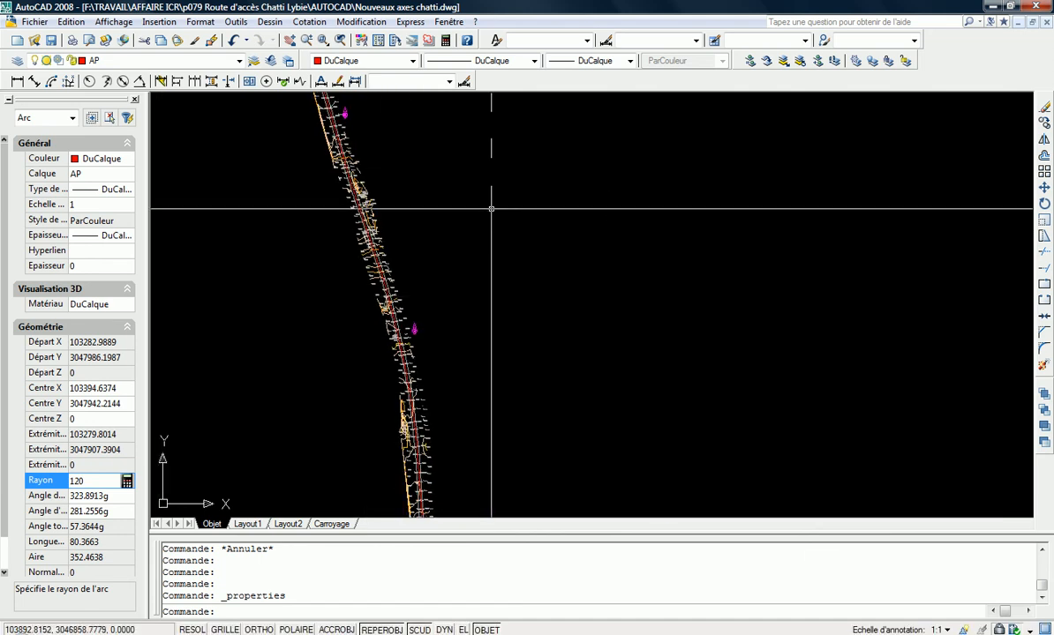
{"action": "middle_click_drag", "start_coordinate": [428, 195], "coordinate": [555, 538]}
{"action": "middle_click_drag", "start_coordinate": [440, 300], "coordinate": [534, 613]}
{"action": "scroll", "coordinate": [434, 393], "scroll_direction": "up", "scroll_amount": 8}
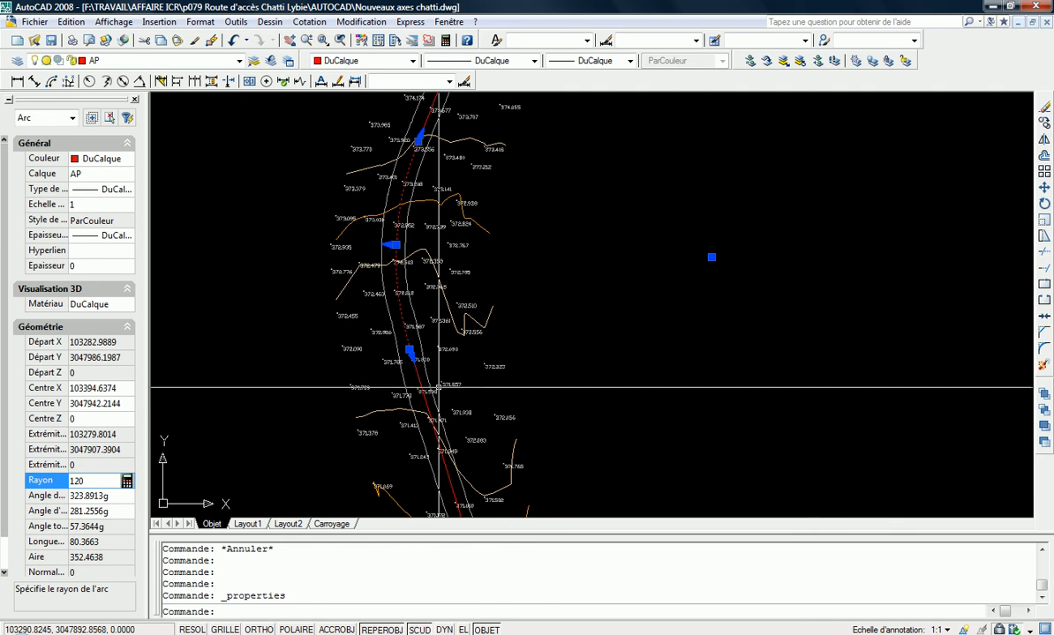
Deselect the northern bend's fillet arc and view the overall route down to its southern end
{"action": "key", "text": "Escape"}
{"action": "key", "text": "Escape"}
{"action": "key", "text": "Escape"}
{"action": "key", "text": "Escape"}
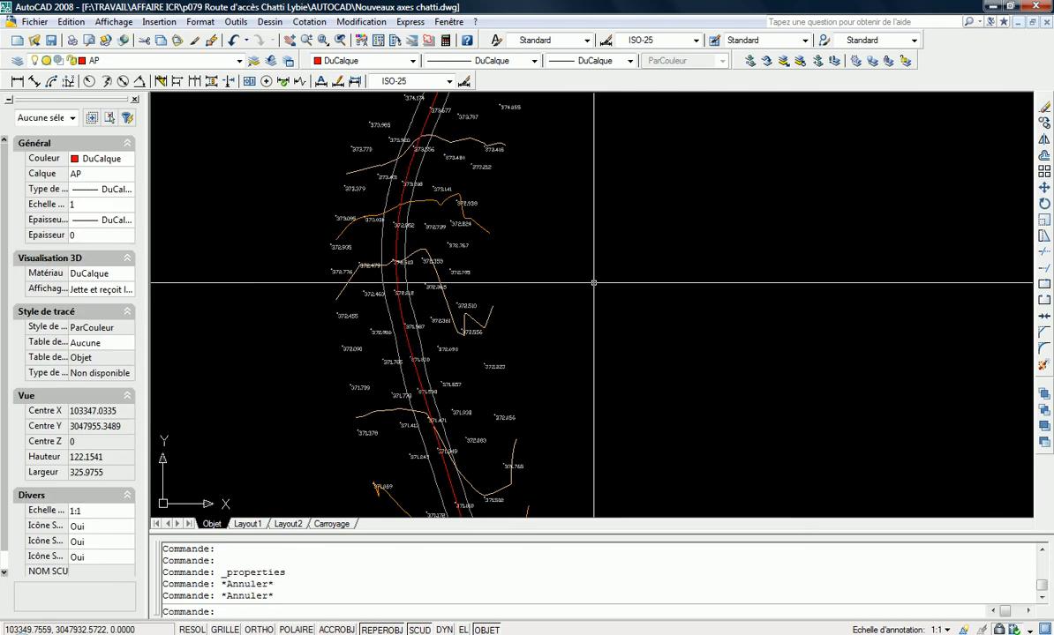
{"action": "key", "text": "Escape"}
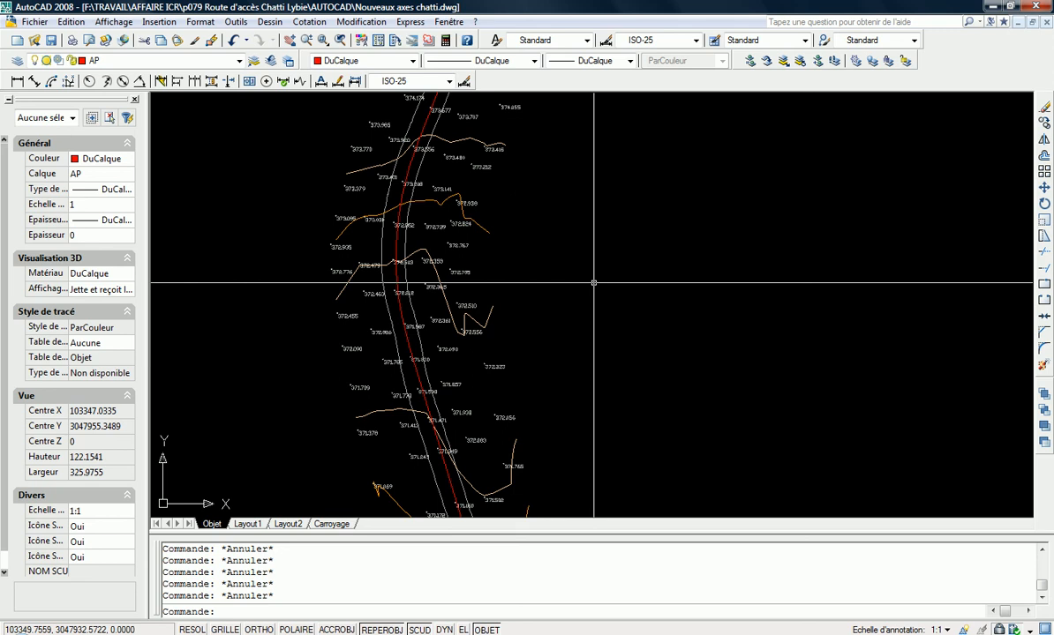
{"action": "scroll", "coordinate": [594, 282], "scroll_direction": "down", "scroll_amount": 10}
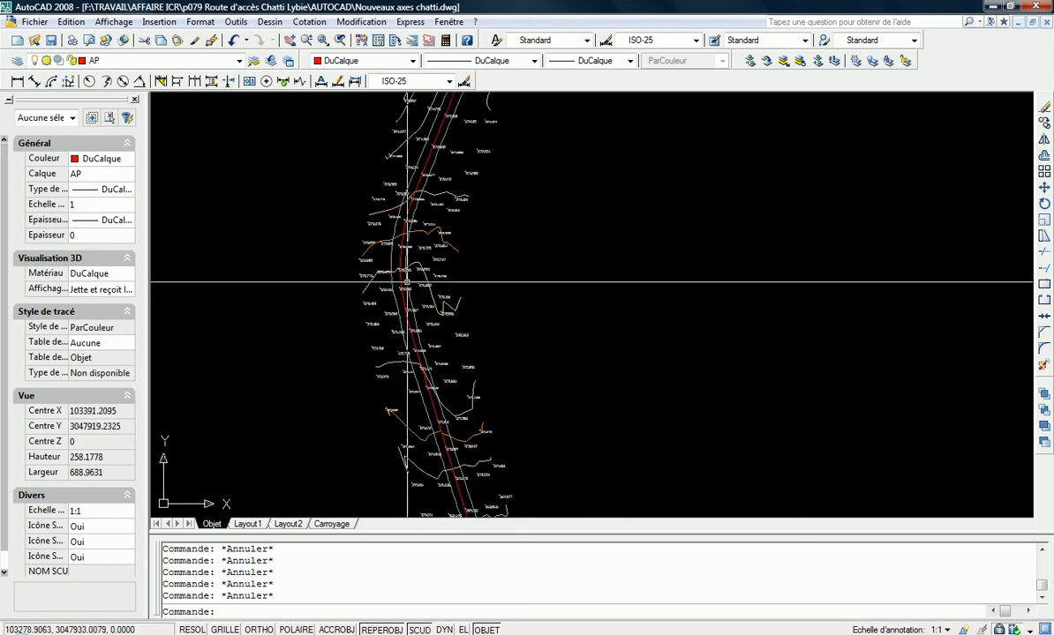
{"action": "scroll", "coordinate": [515, 435], "scroll_direction": "down", "scroll_amount": 4}
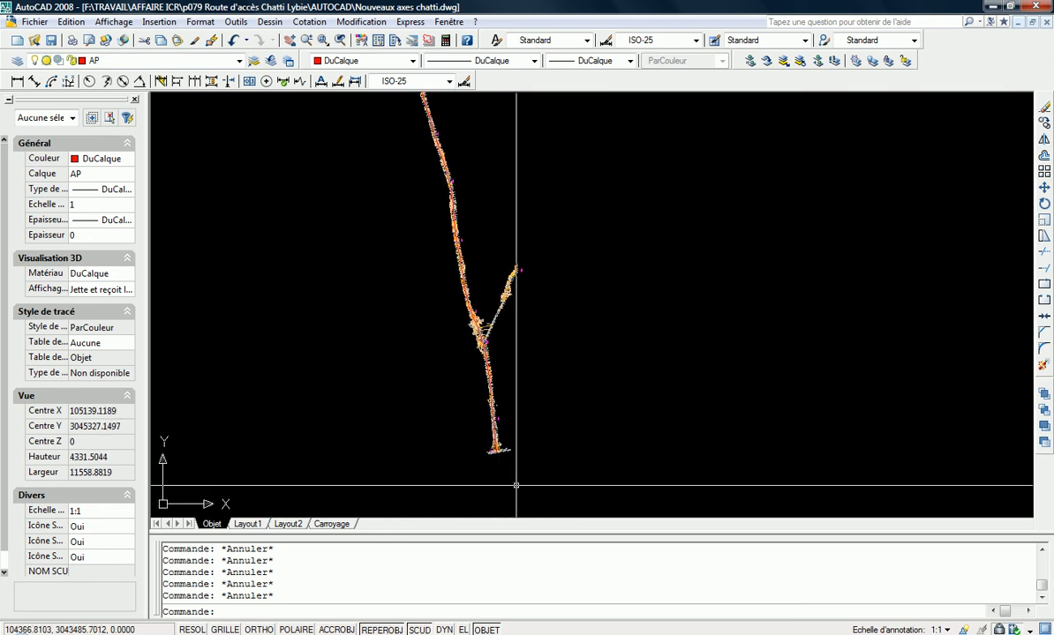